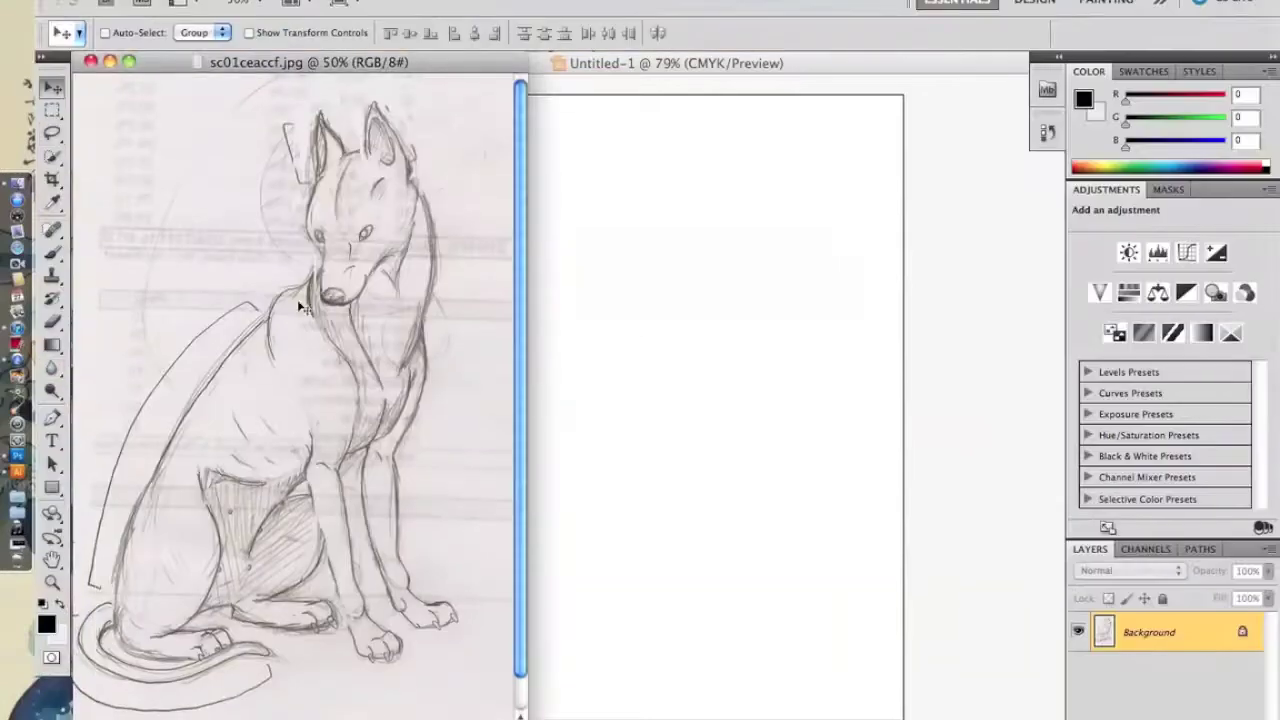
Deselect the placed sketch and show the Layers, Swatches/Symbols and Stroke panels.
key("ctrl+shift+a")
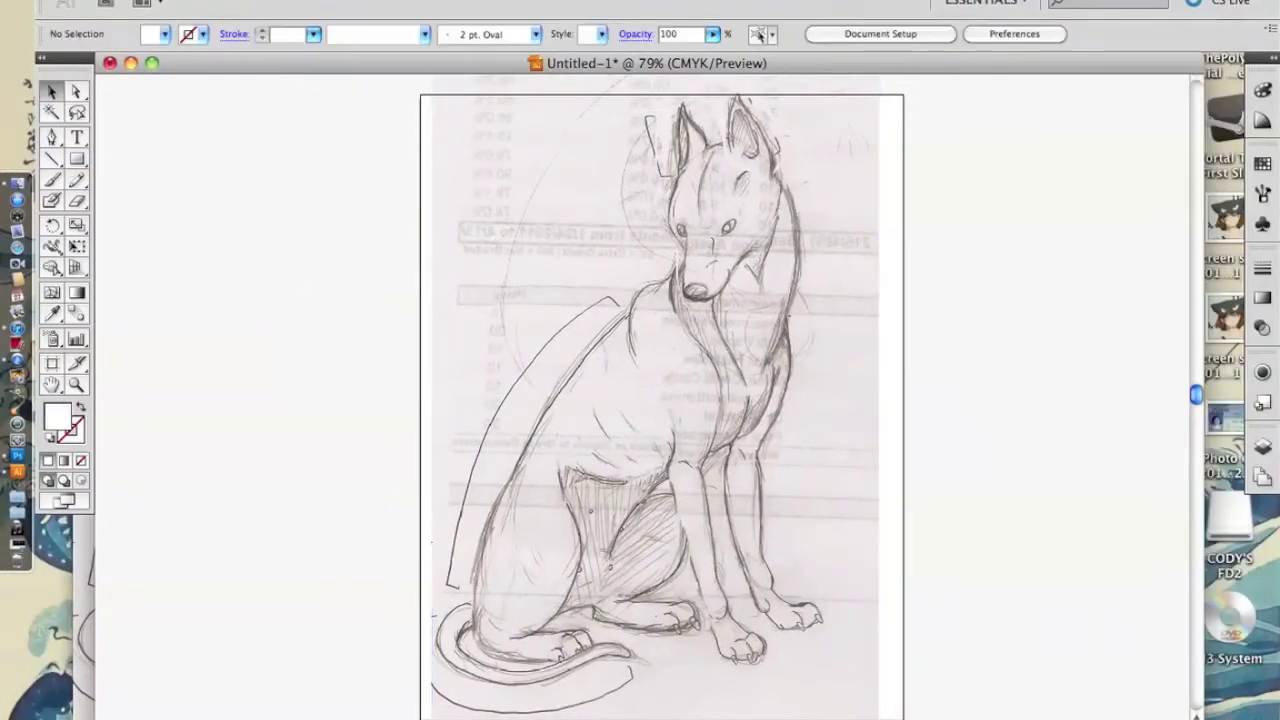
left_click(520, 2)
left_click(562, 443)
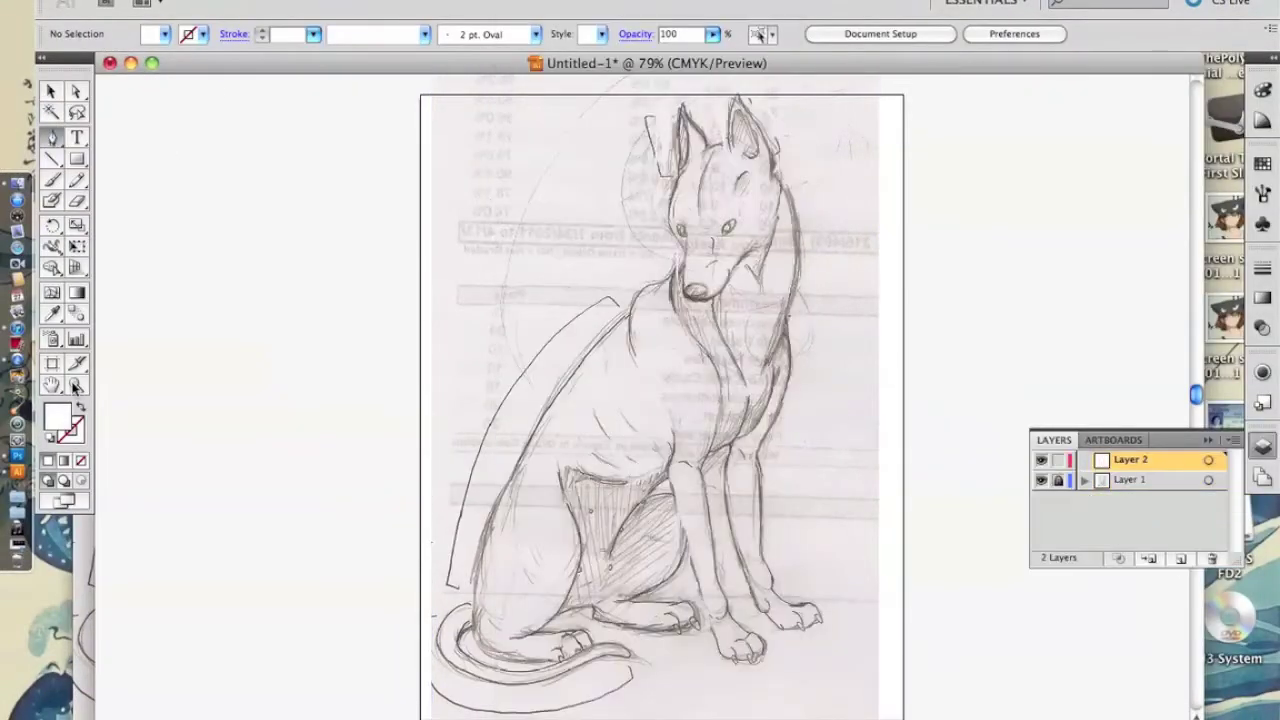
left_click(520, 2)
left_click(790, 613)
left_click(520, 2)
left_click(600, 557)
Zoom in on the dog's head and trace the left face edge and forehead line.
left_click_drag(500, 130, 790, 320)
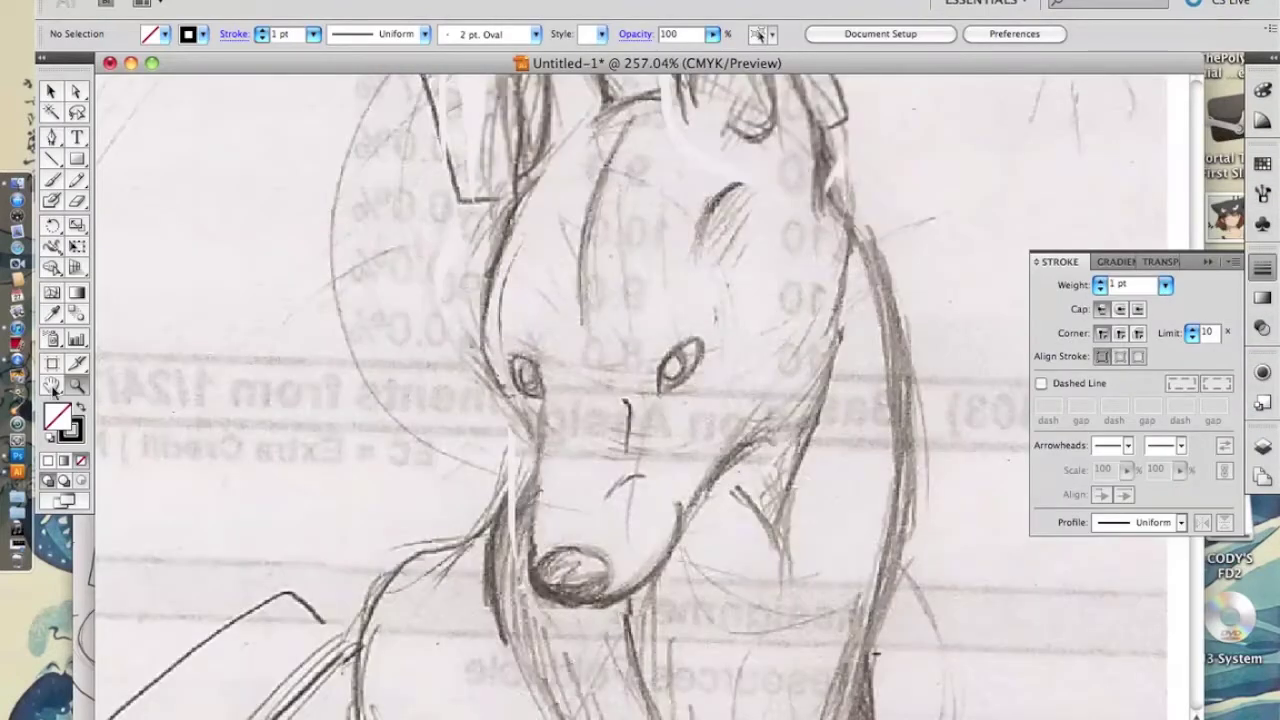
left_click_drag(483, 355, 487, 370)
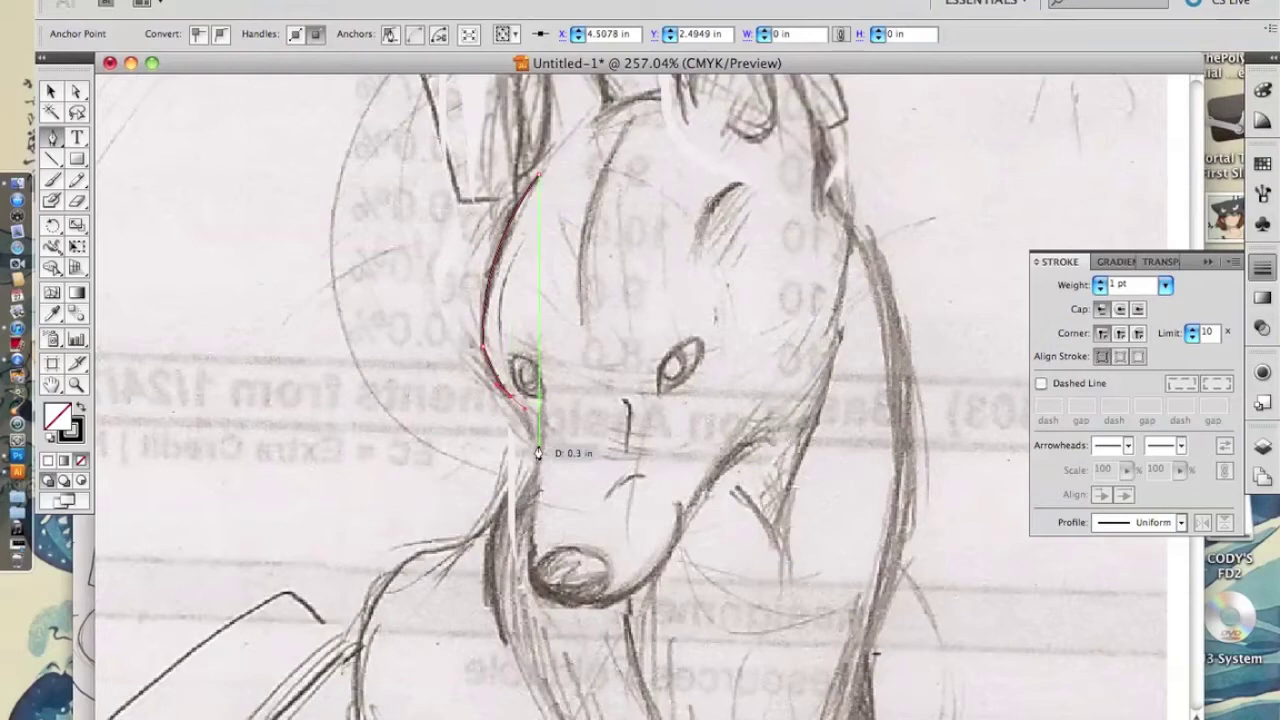
left_click(78, 182)
left_click_drag(632, 115, 578, 322)
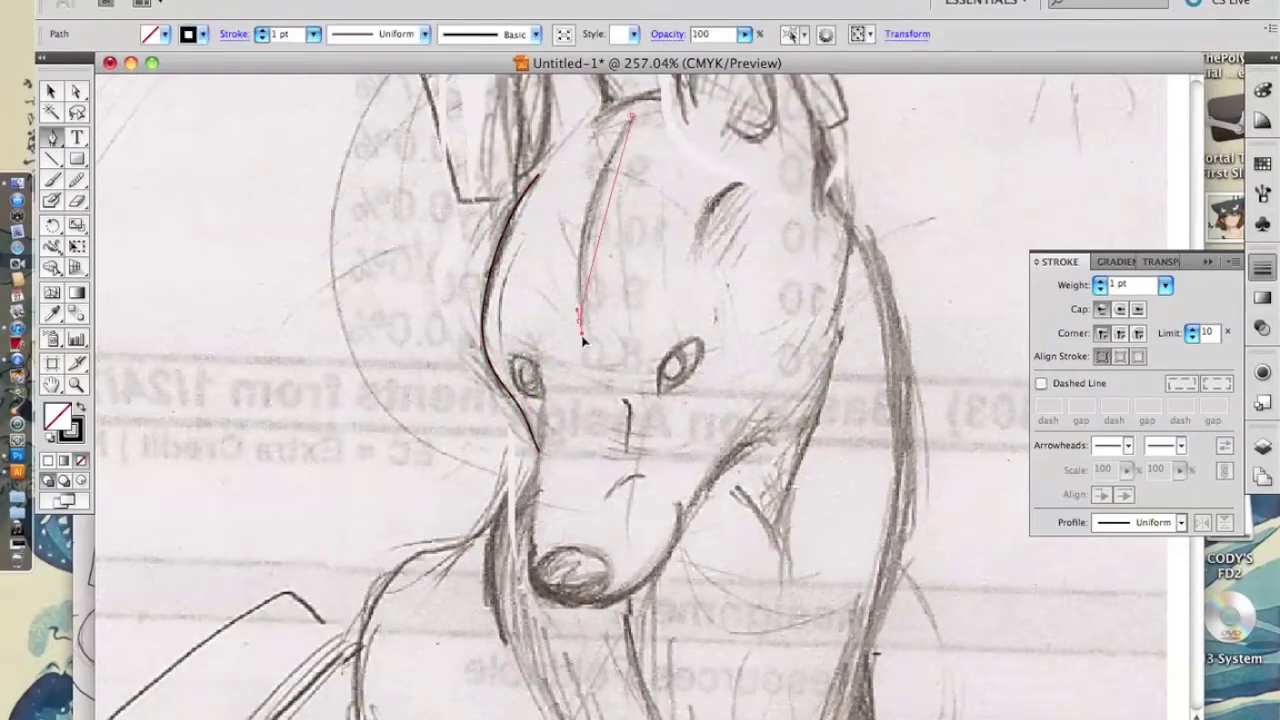
left_click_drag(432, 432, 354, 292)
key("p")
Outline the left and right eyes in black.
left_click_drag(463, 220, 465, 268)
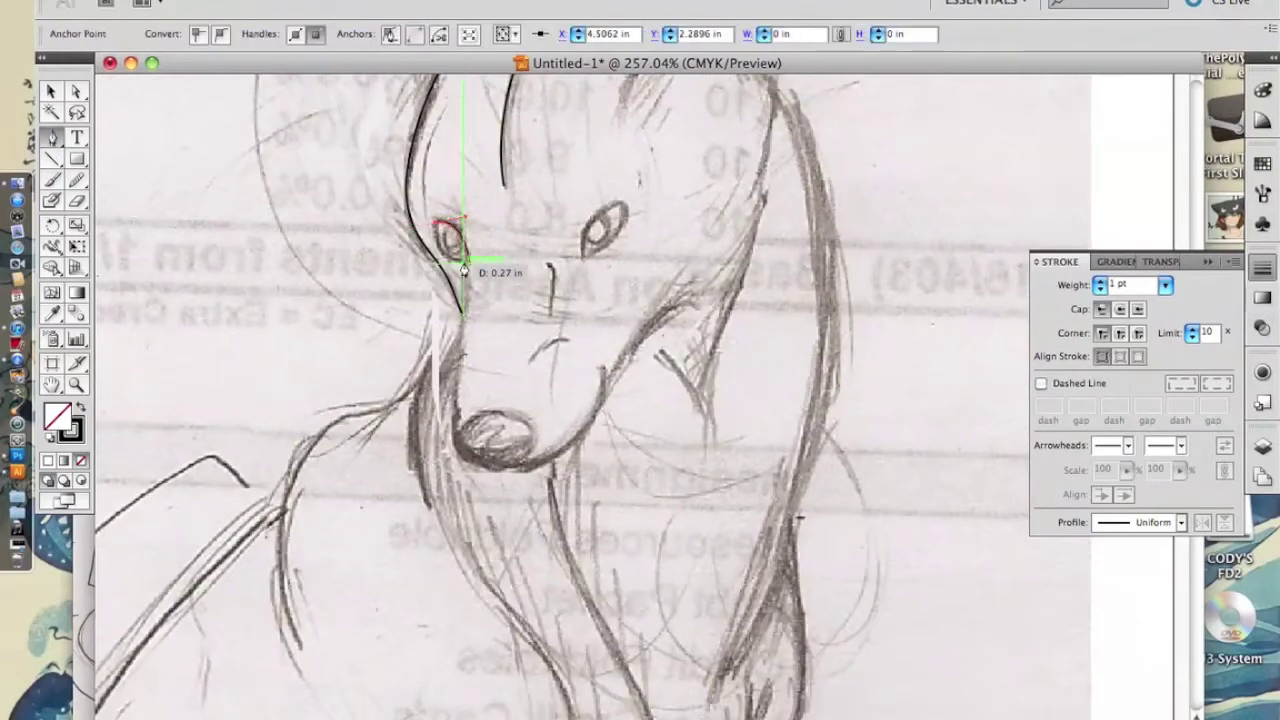
key("ctrl+shift+a")
left_click(582, 257)
left_click(612, 213)
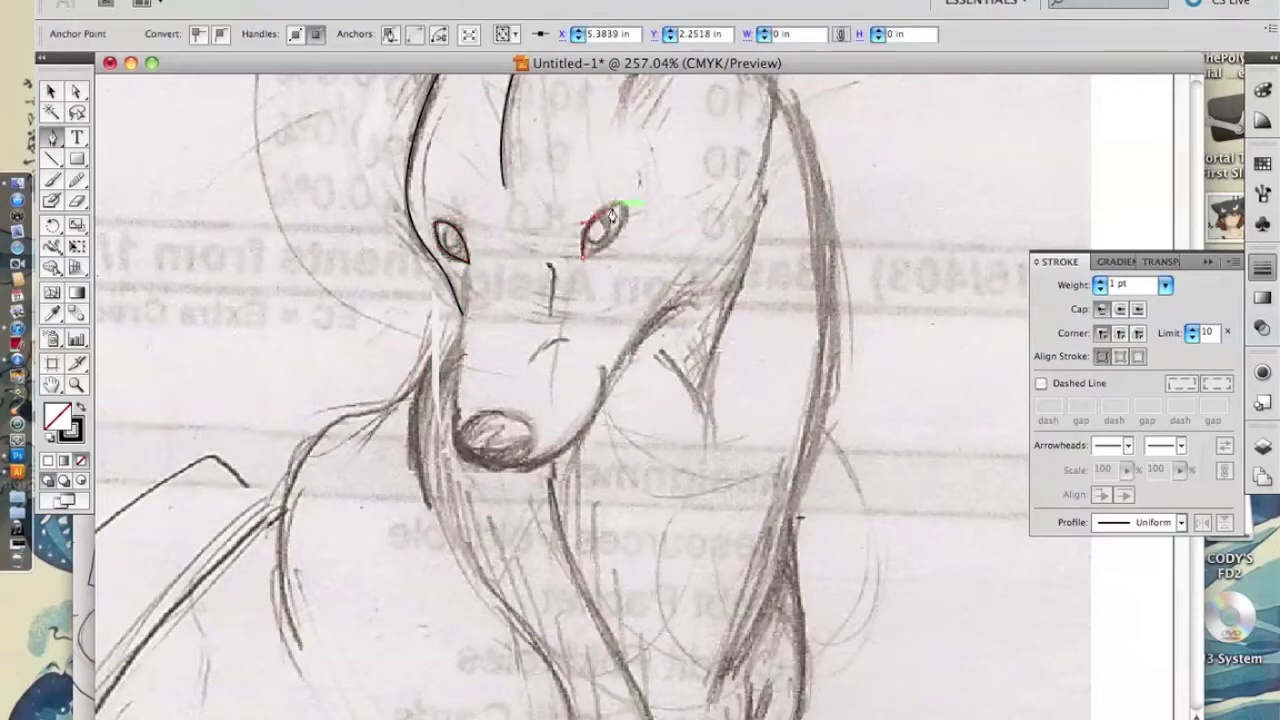
left_click(585, 258)
left_click(398, 265, "ctrl")
Bring up the Layers and Stroke panels and make Layer 2 the drawing layer.
left_click(542, 6)
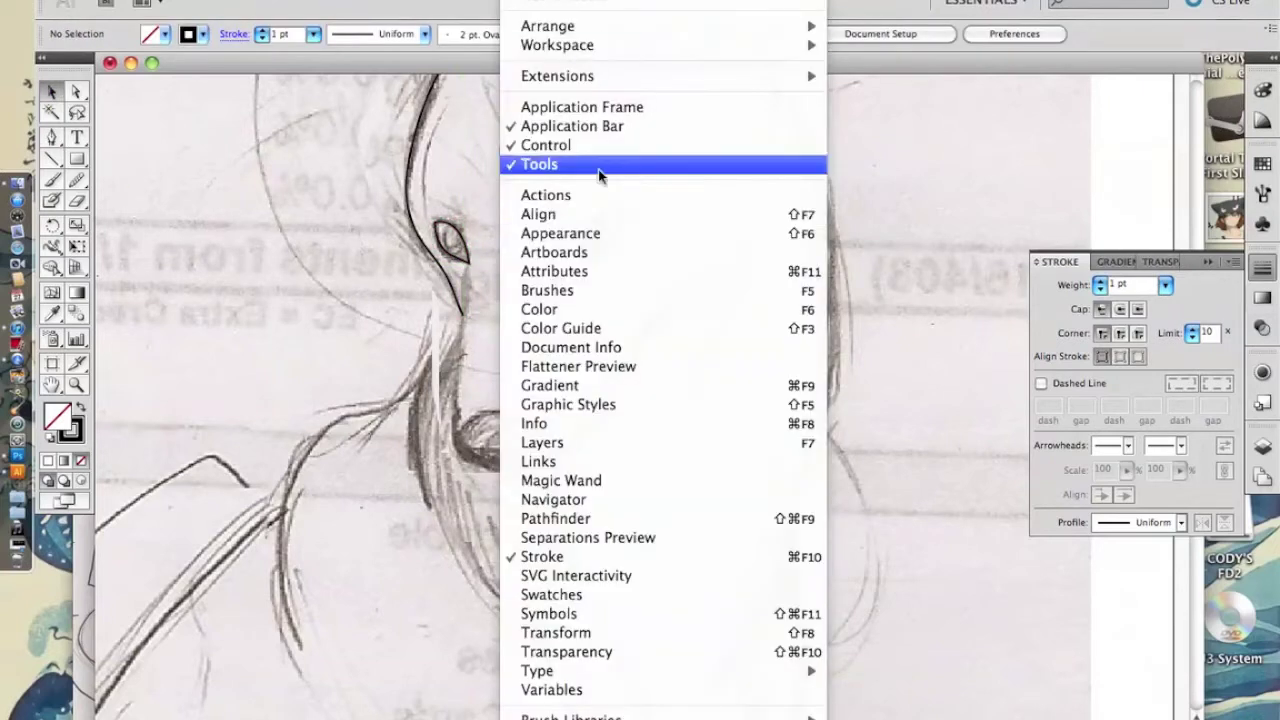
left_click(560, 443)
left_click(1160, 543)
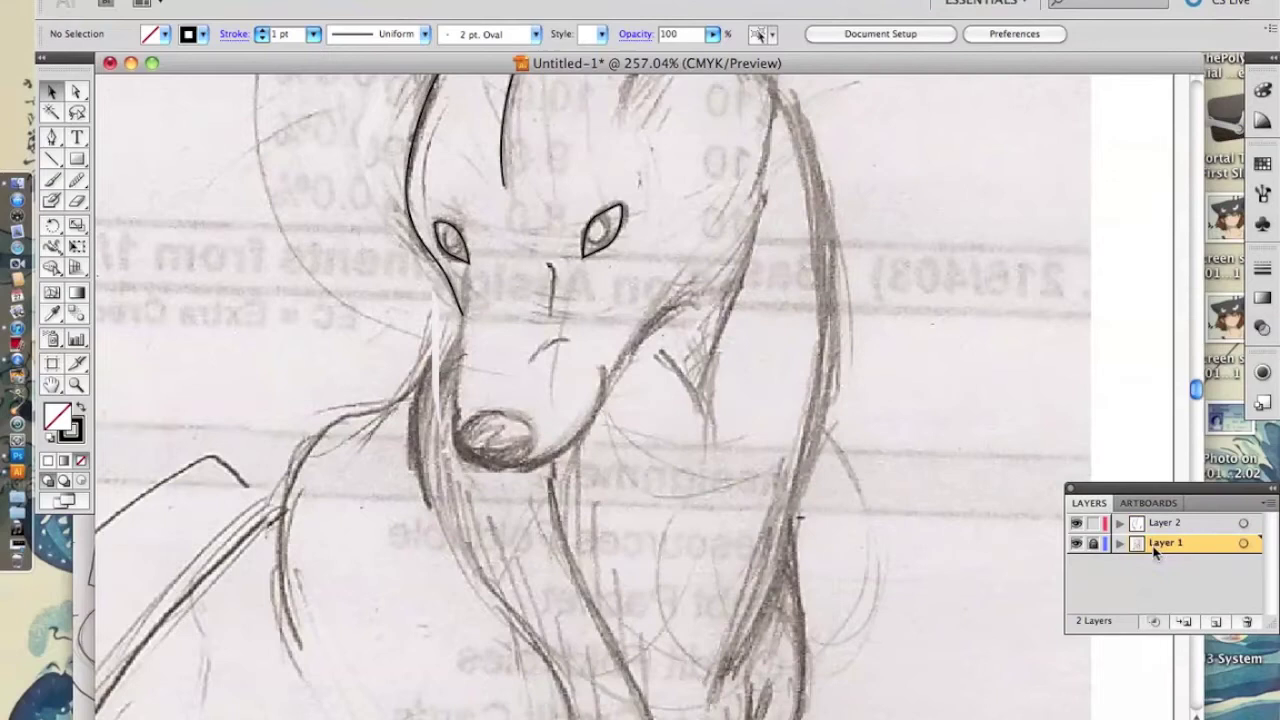
scroll(959, 463, "up", 2)
left_click(542, 6)
left_click(545, 557)
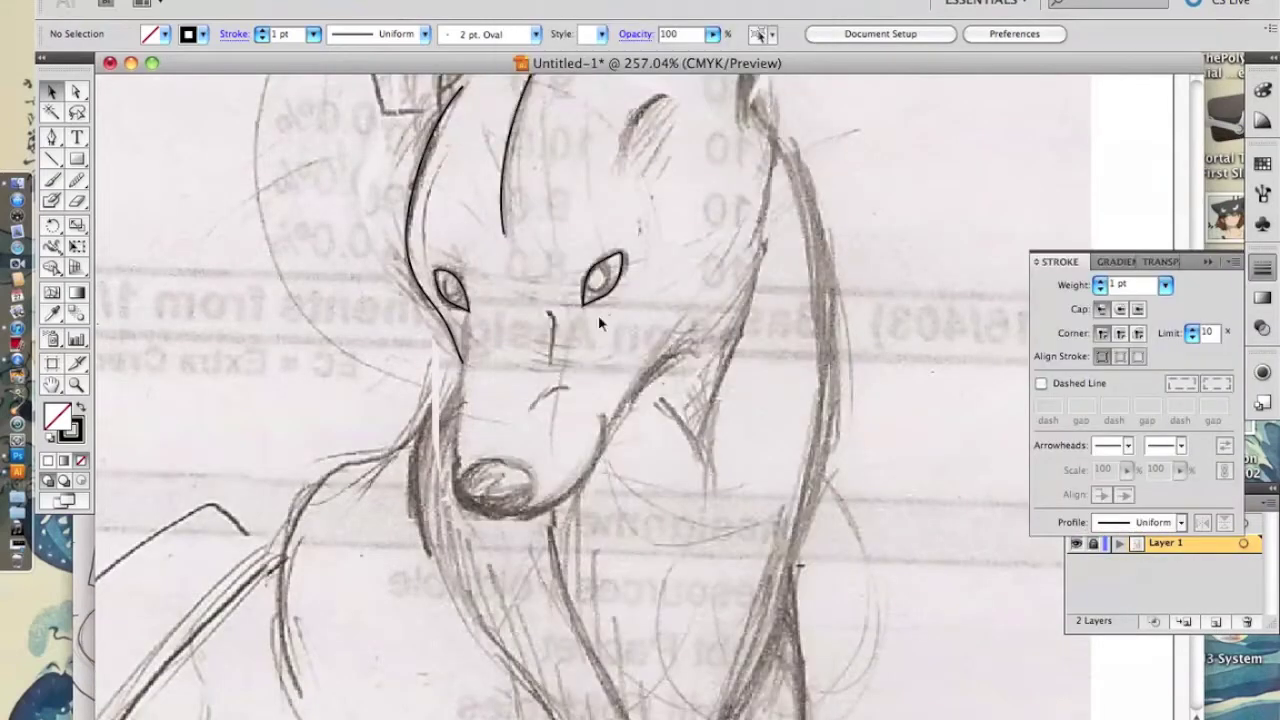
scroll(620, 250, "up", 2)
key("p")
left_click(1160, 522)
left_click(460, 362)
Trace the muzzle line and the top and bottom arcs of the nose.
scroll(557, 443, "down", 2)
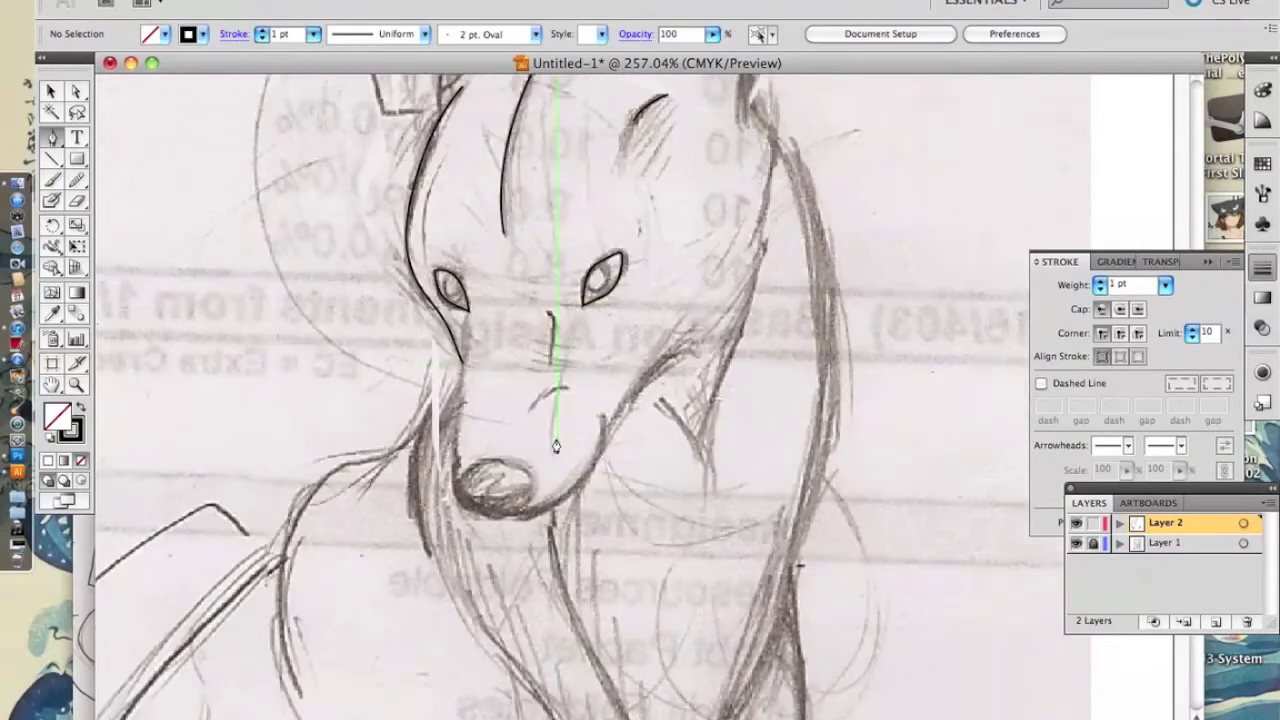
scroll(460, 400, "down", 3)
left_click(458, 355)
left_click(117, 205, "ctrl")
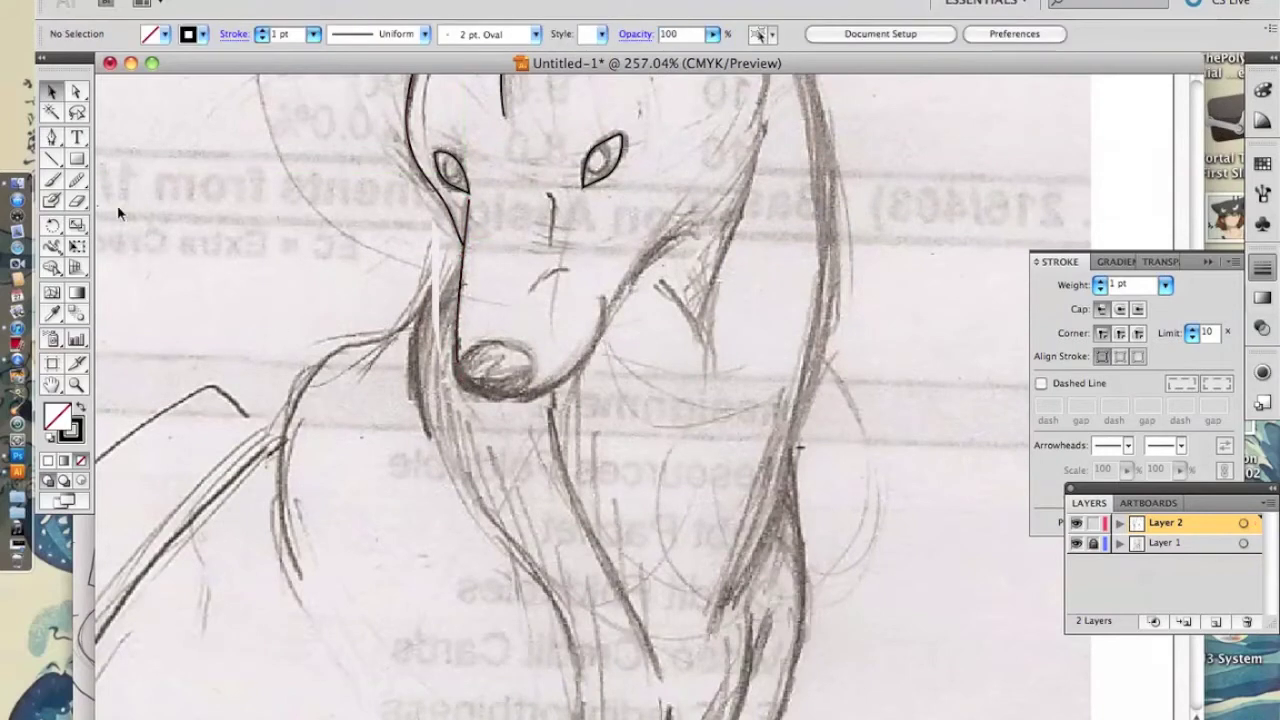
left_click_drag(535, 377, 533, 397)
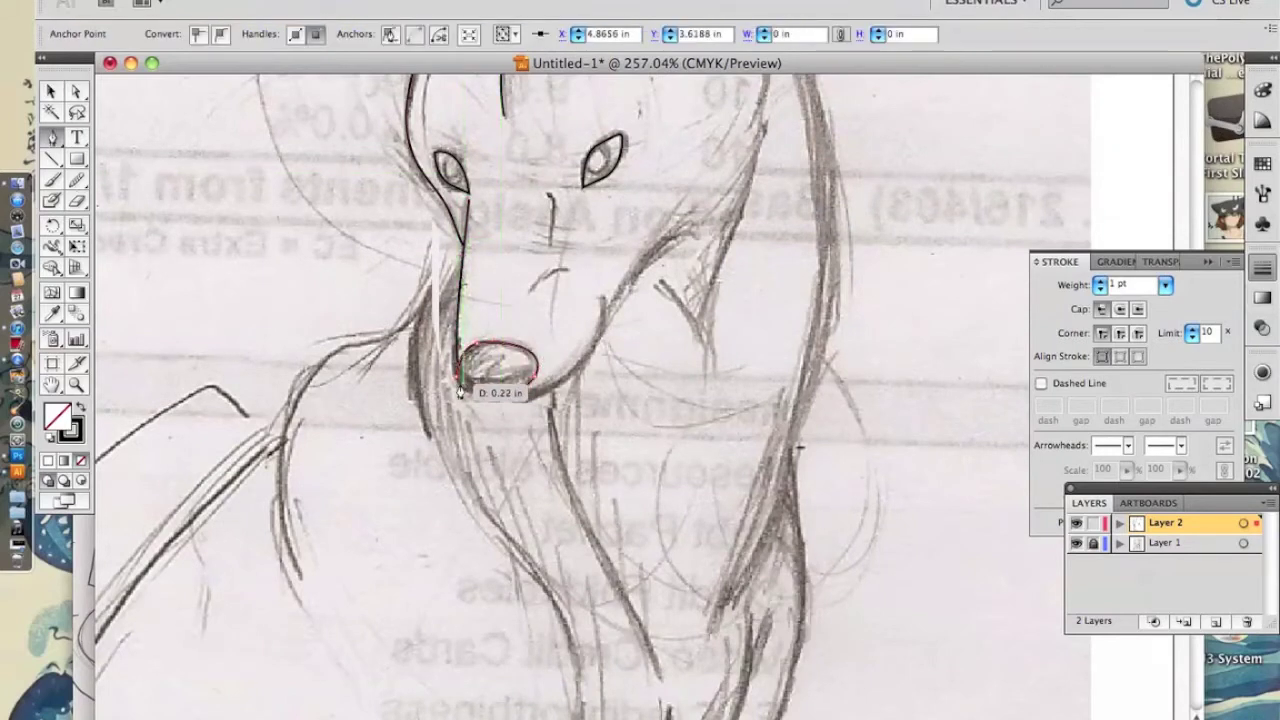
left_click(76, 180)
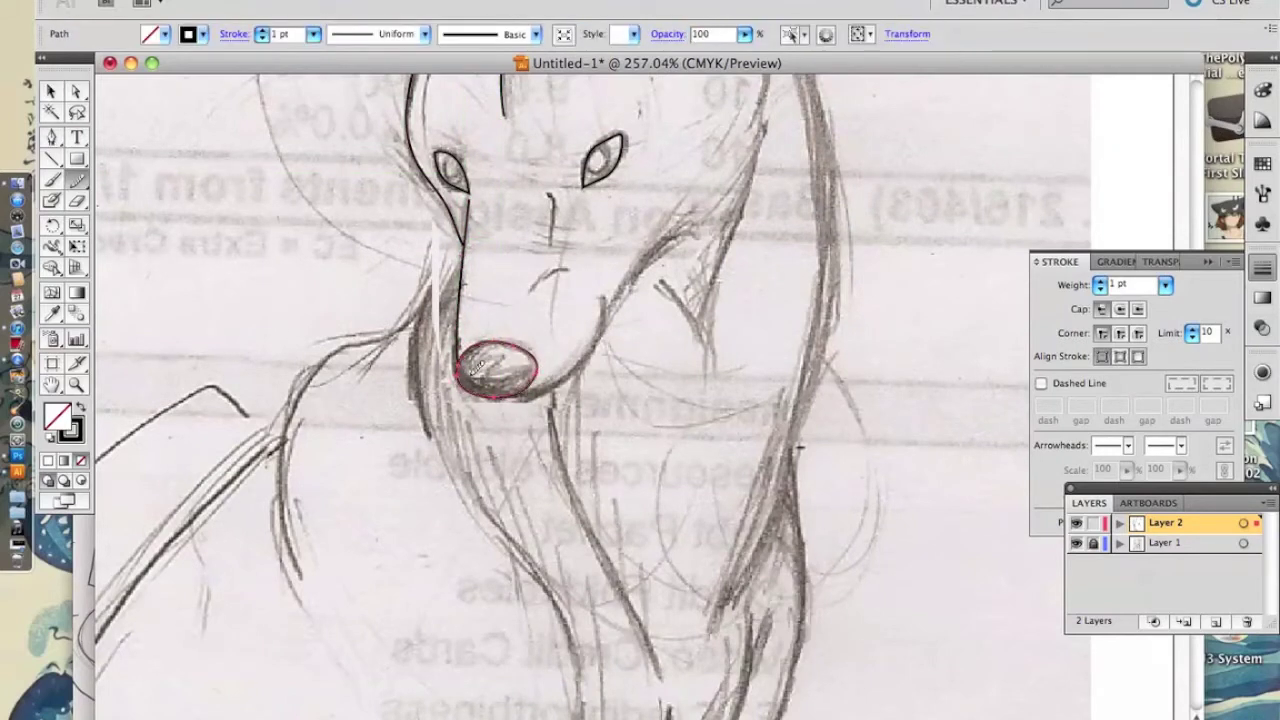
key("p")
left_click(471, 371)
left_click(505, 400)
Draw the jaw line up from under the nose and the mouth line.
key("n")
left_click_drag(495, 398, 690, 237)
key("p")
left_click(530, 292)
left_click(593, 288)
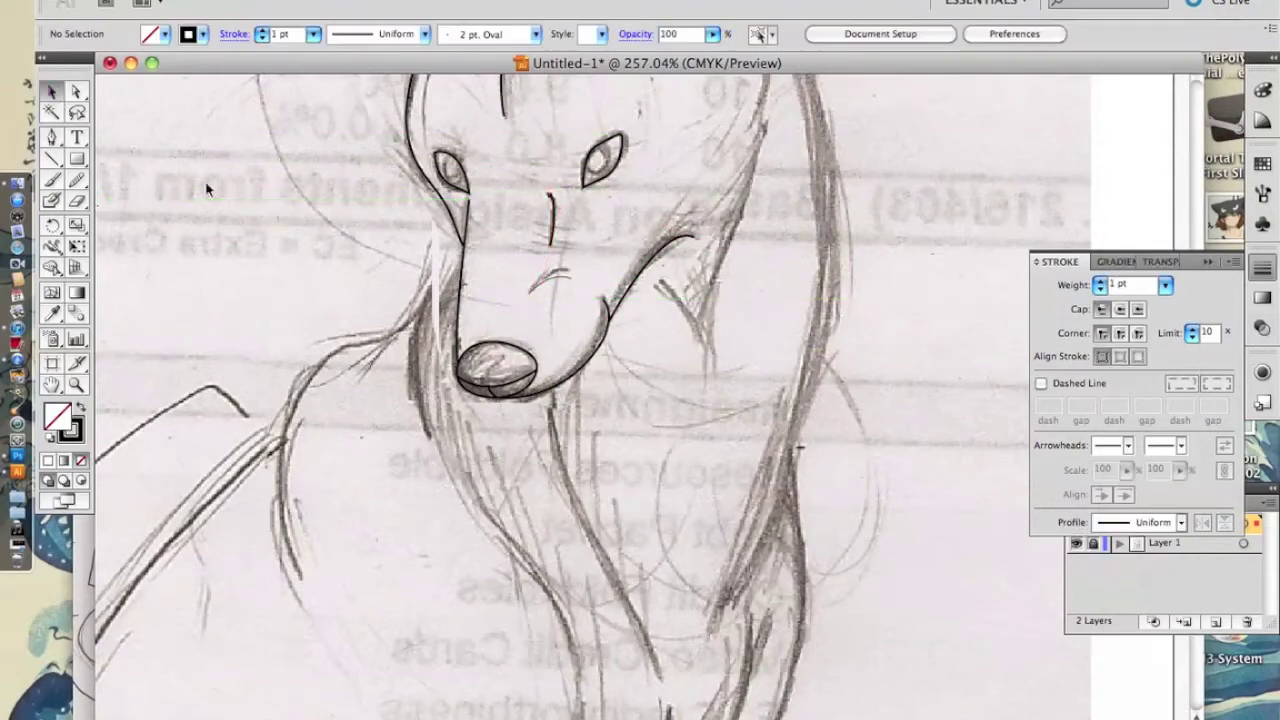
scroll(557, 421, "up", 5)
Outline the right ear's outer edge, inner ear and base line up to the tip.
left_click_drag(673, 113, 668, 205)
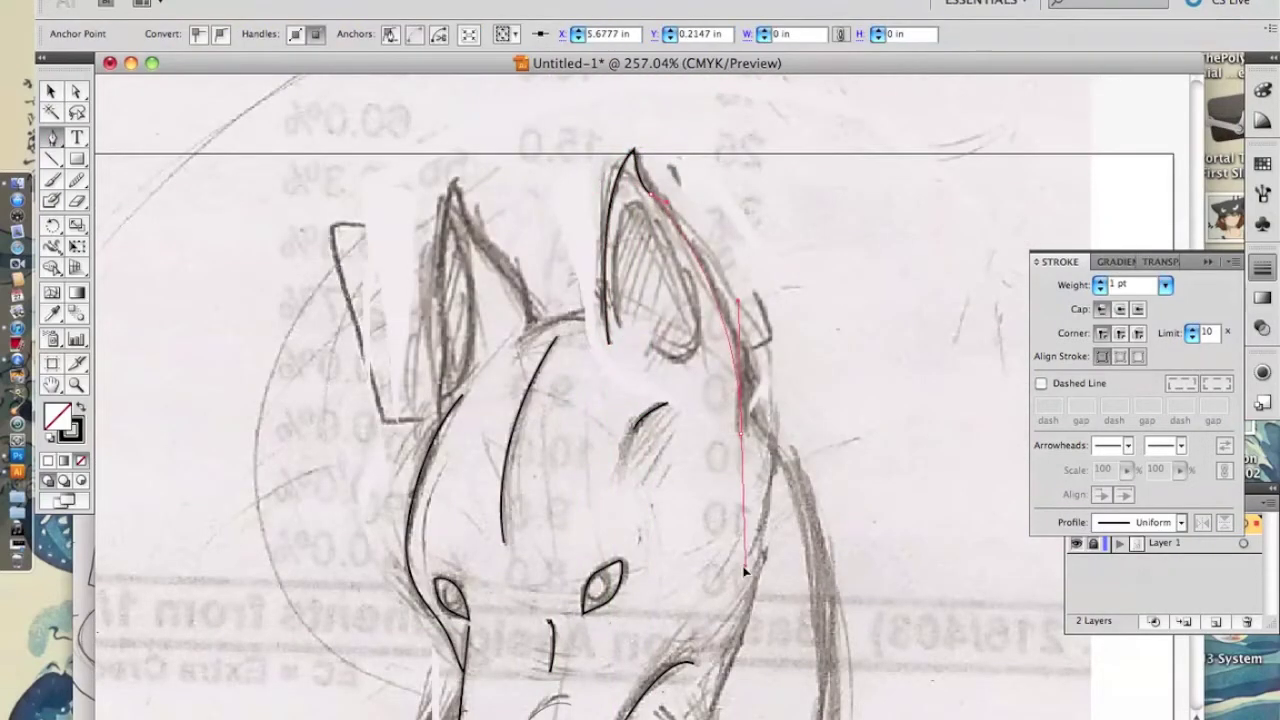
left_click_drag(745, 572, 745, 570)
left_click_drag(627, 330, 696, 365)
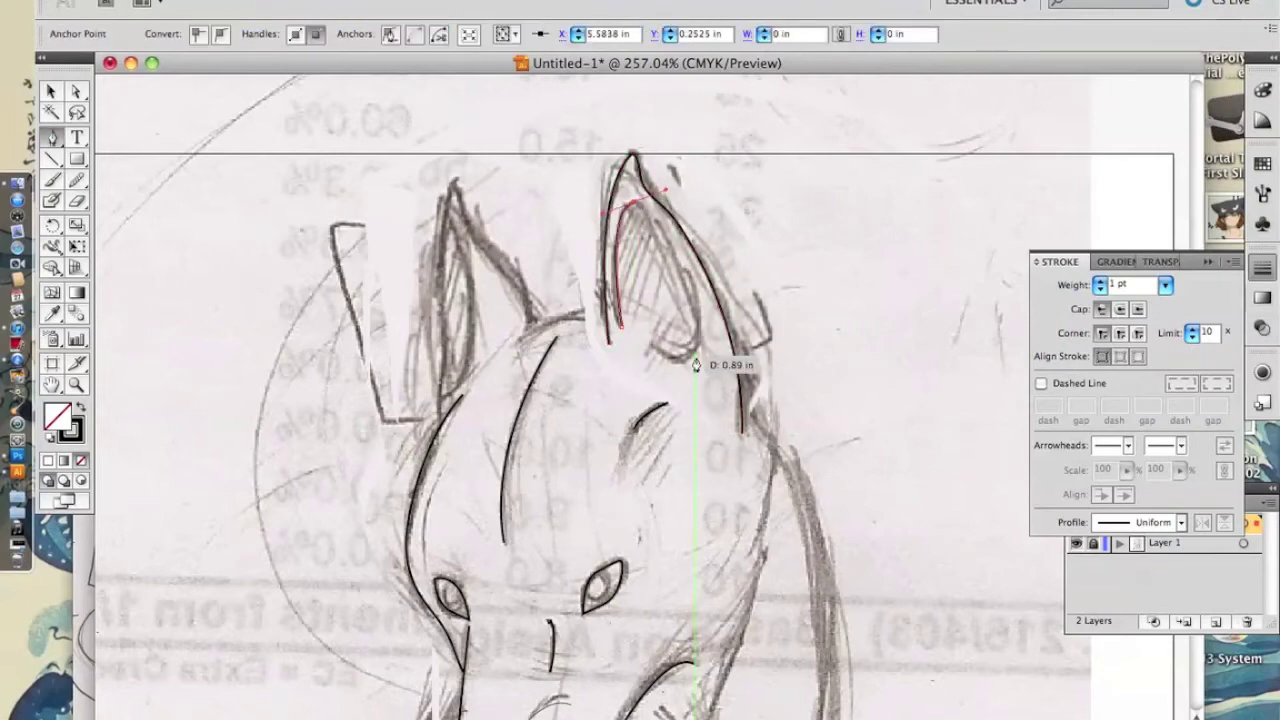
left_click(643, 350)
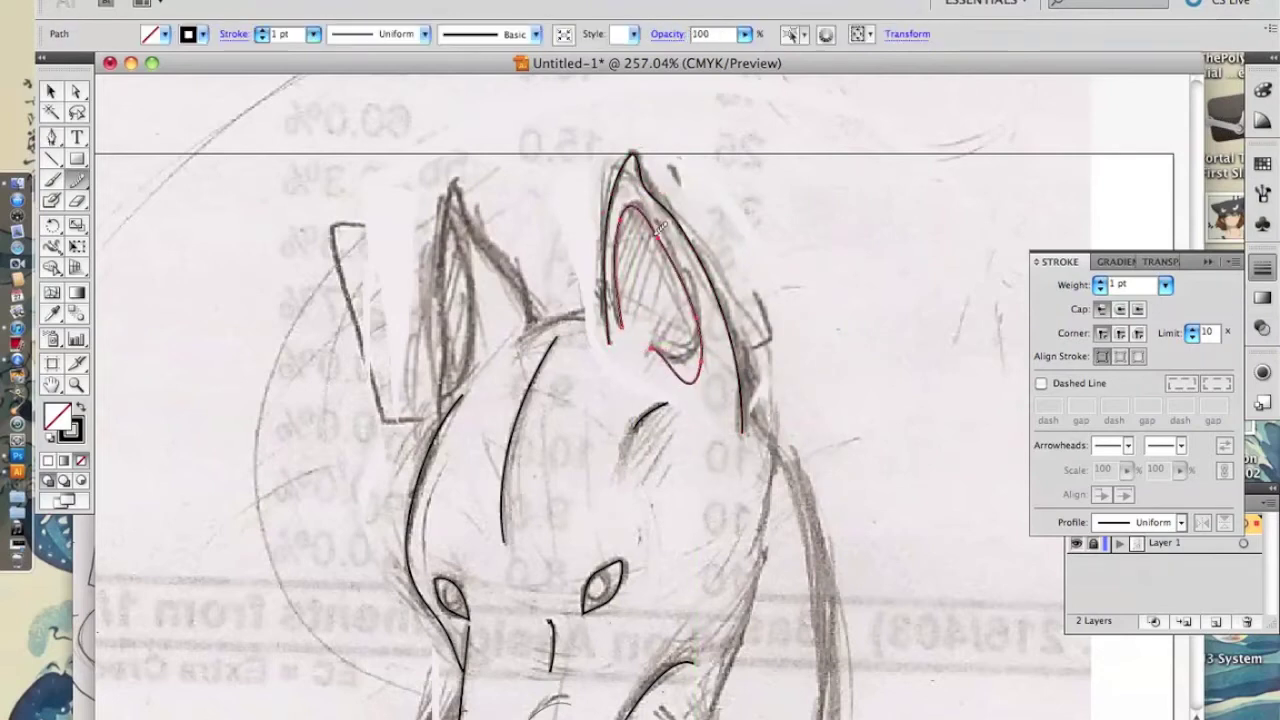
left_click(603, 313)
left_click(527, 330)
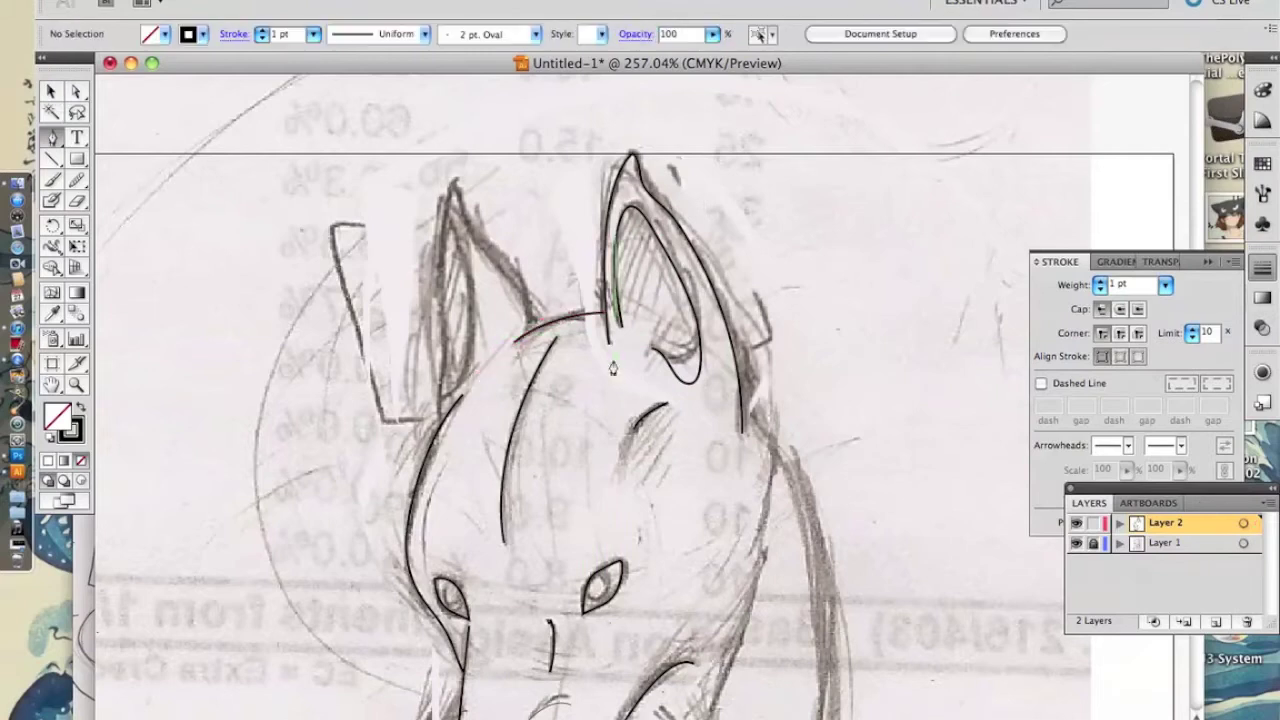
left_click(455, 197)
key("ctrl+shift+a")
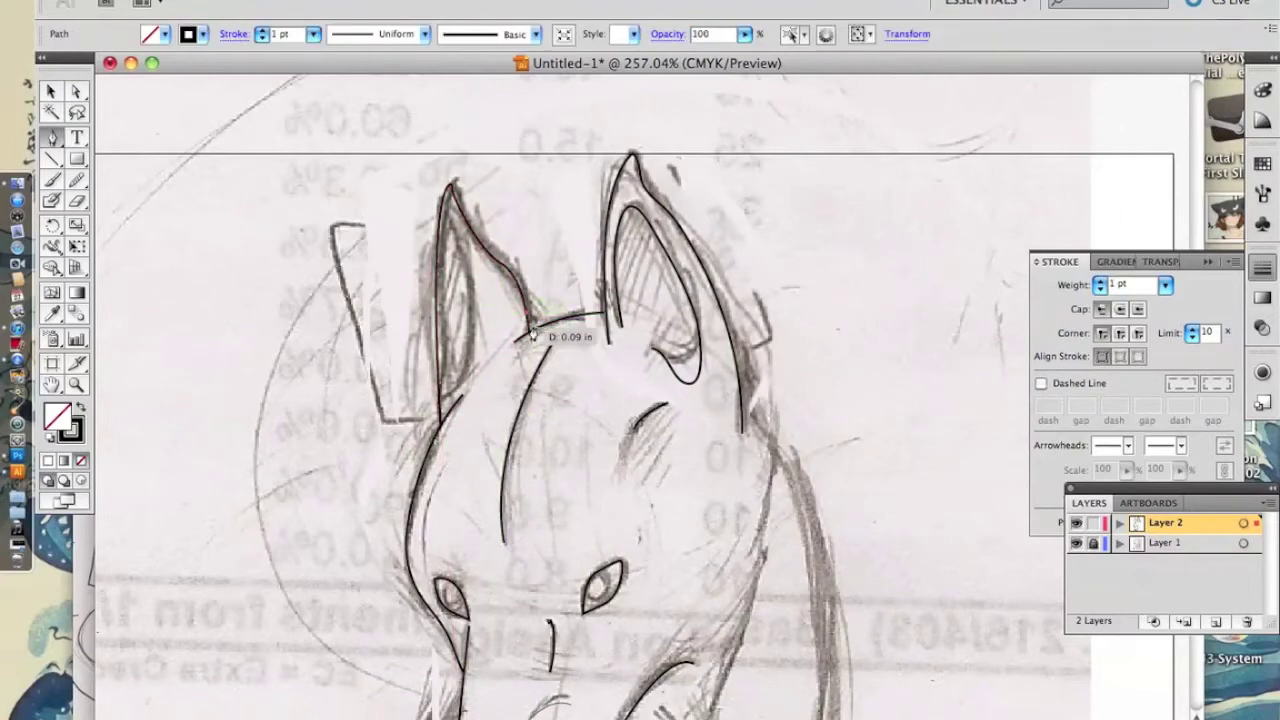
Add a new line near the muzzle.
key("ctrl+shift+a")
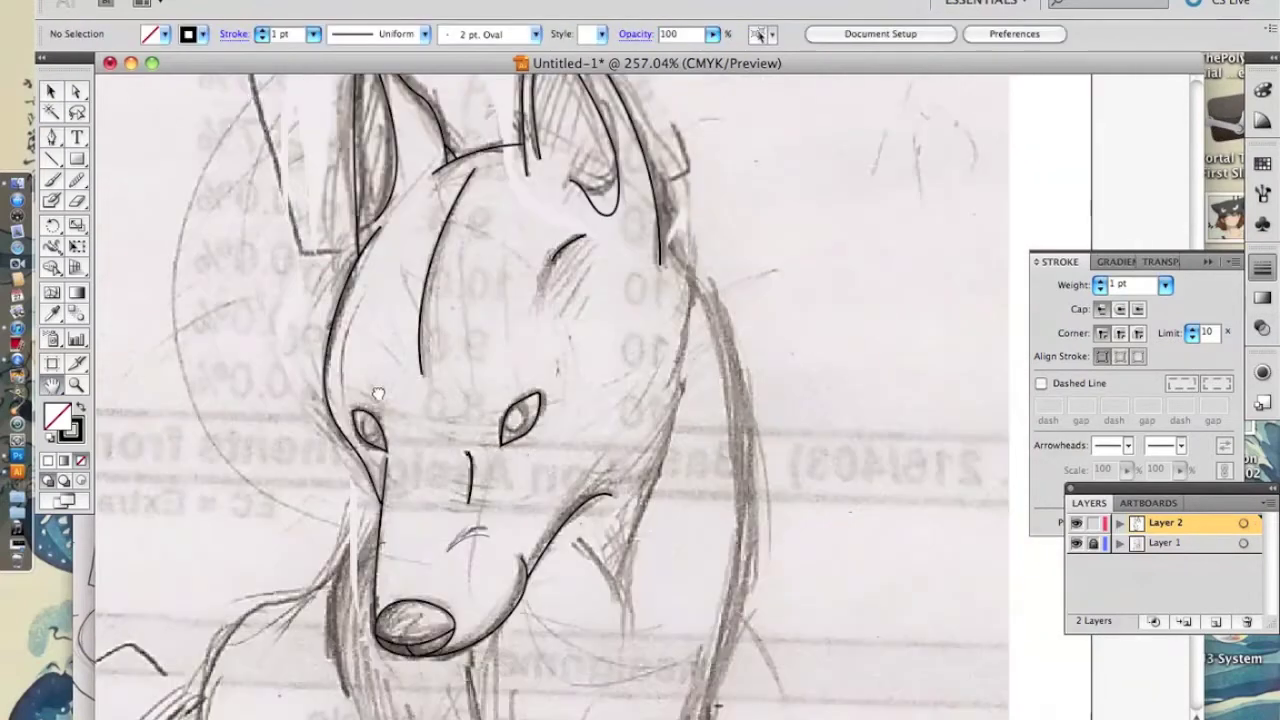
scroll(636, 188, "down", 5)
key("ctrl+shift+a")
scroll(598, 500, "down", 5)
left_click(548, 230)
left_click_drag(604, 322, 609, 385)
key("ctrl+shift+a")
Trace the throat line down the chest and the right side of the body.
left_click(447, 340)
left_click_drag(572, 636, 577, 652)
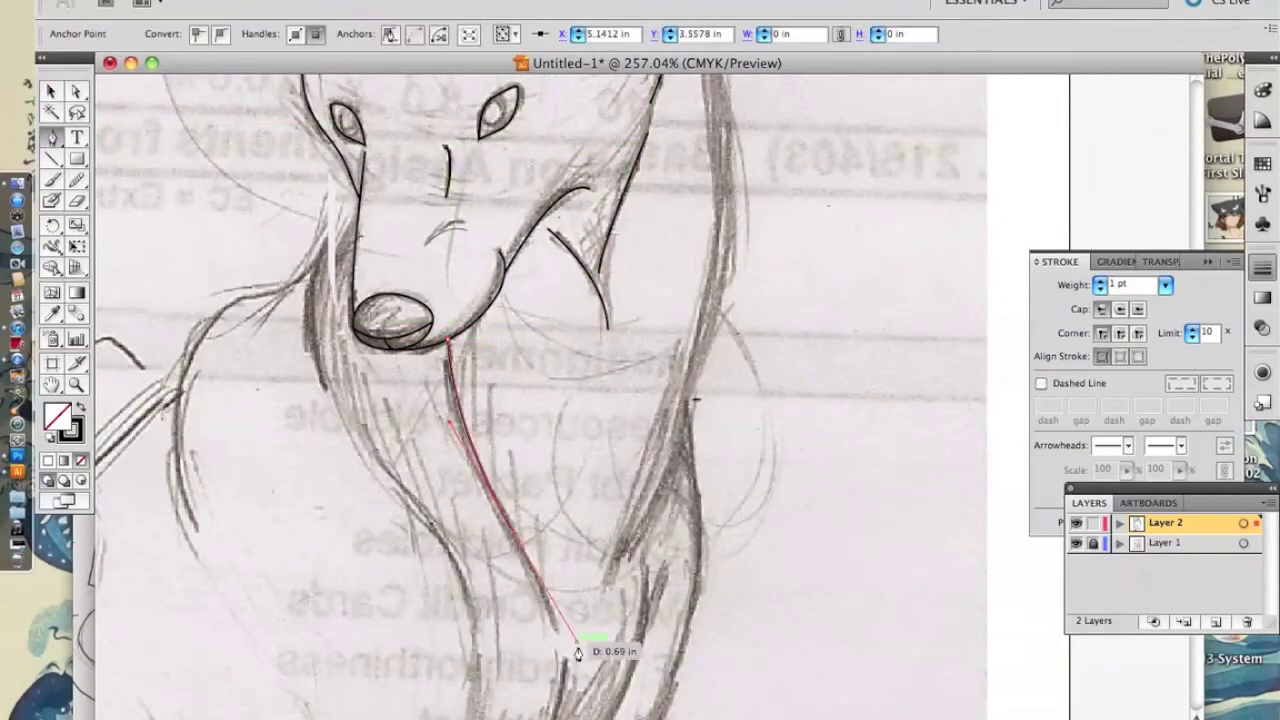
key("ctrl+shift+a")
scroll(600, 400, "up", 5)
left_click(712, 280)
scroll(600, 400, "down", 5)
left_click(615, 535)
key("ctrl+shift+a")
Draw the chest lines down toward the front leg, then zoom out.
scroll(540, 400, "up", 3)
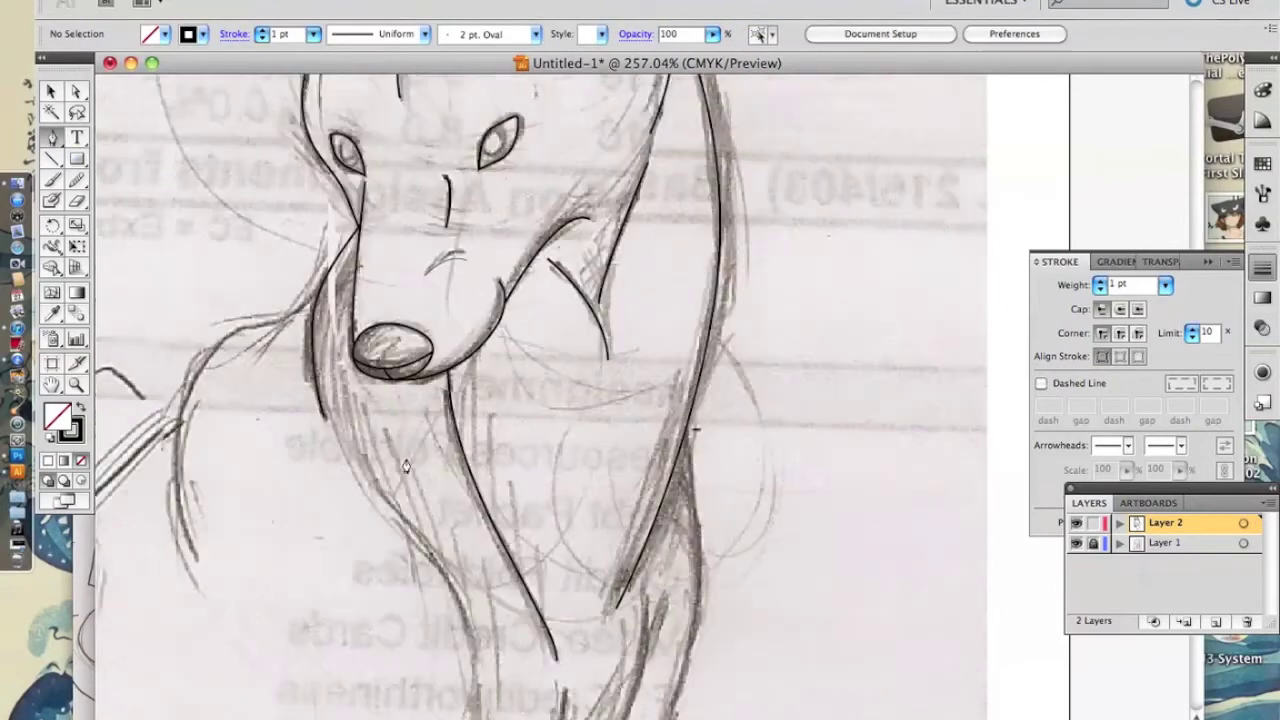
scroll(540, 400, "down", 8)
left_click(370, 152)
left_click(440, 235)
left_click(474, 348)
left_click(645, 268)
left_click_drag(578, 478, 515, 563)
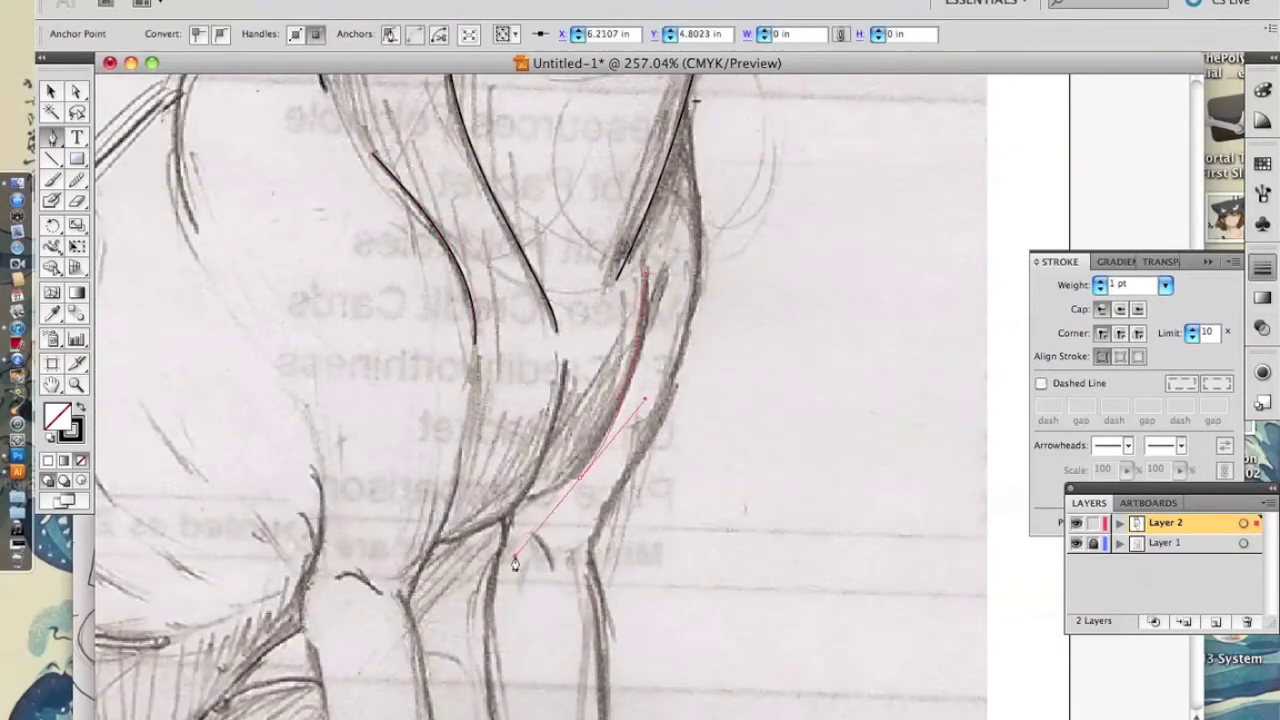
left_click(469, 490, "ctrl")
key("n")
mouse_move(526, 496)
left_mouse_down()
mouse_move(435, 540)
mouse_move(737, 360)
left_mouse_up()
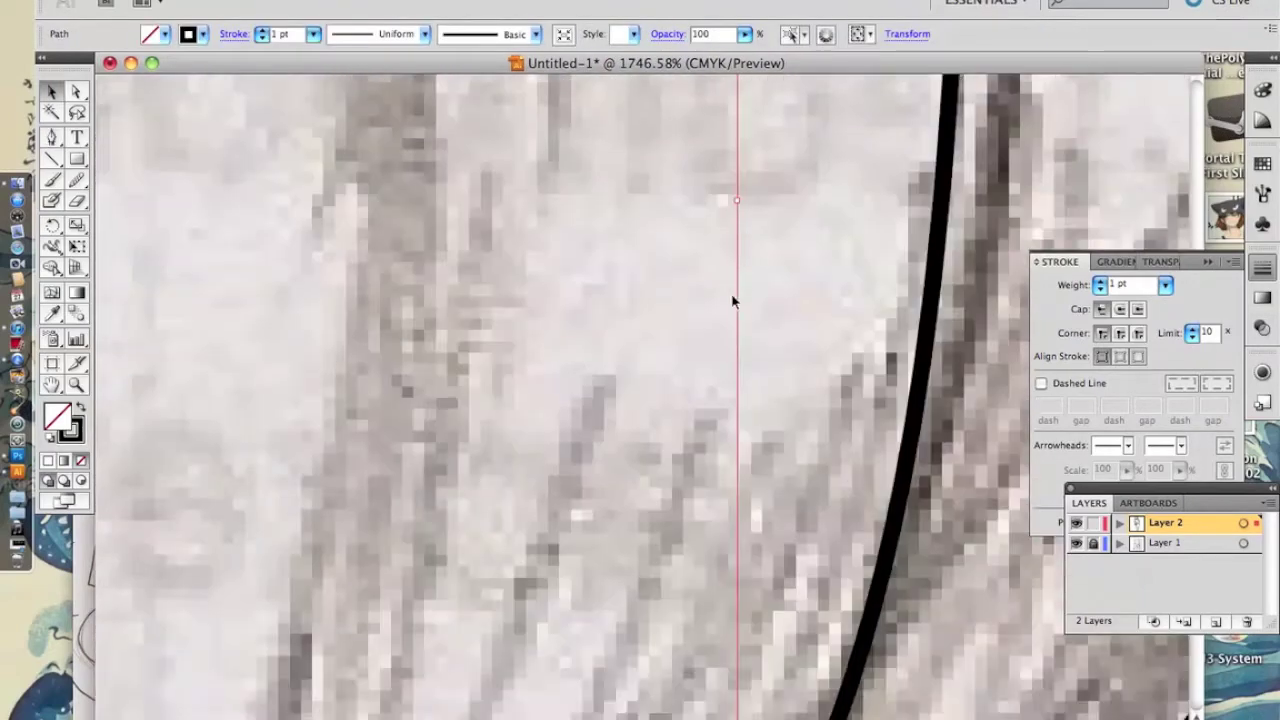
key("ctrl+minus")
key("ctrl+minus")
key("ctrl+minus")
key("ctrl+minus")
key("ctrl+minus")
key("ctrl+minus")
scroll(588, 383, "up", 2)
Trace both edges of the front leg down to the paw.
left_click_drag(590, 197, 638, 480)
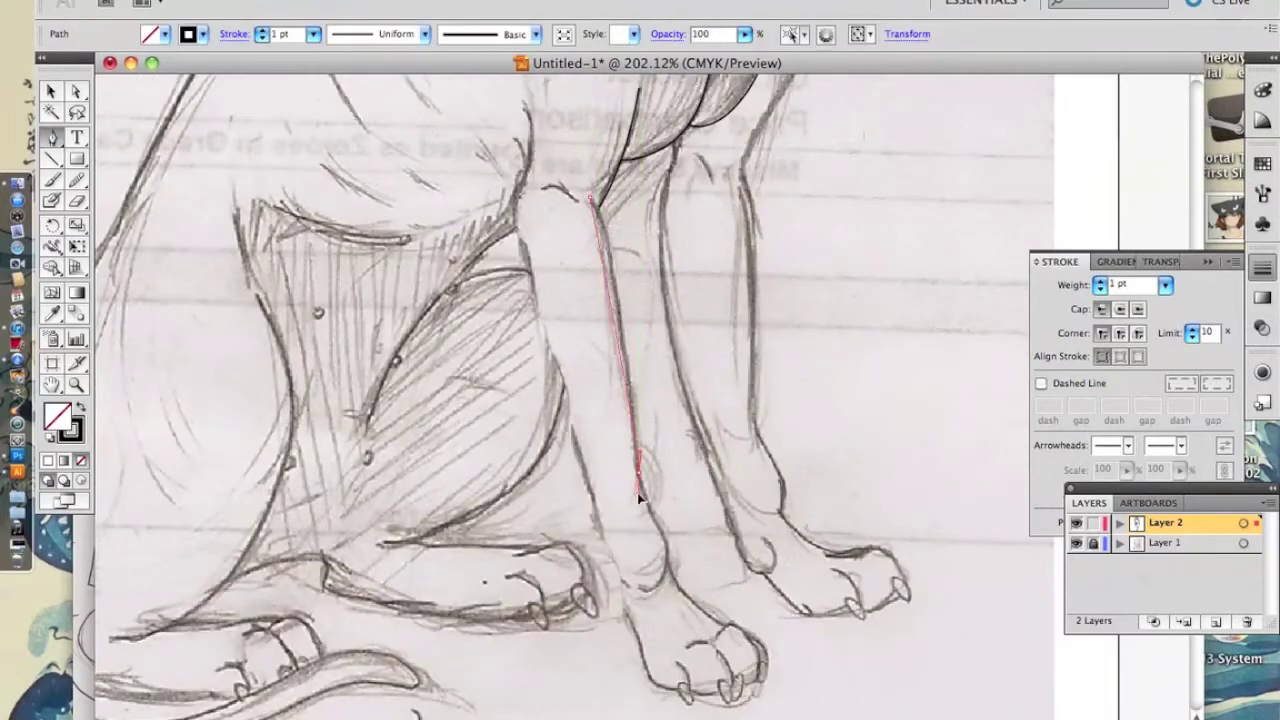
left_click(637, 484)
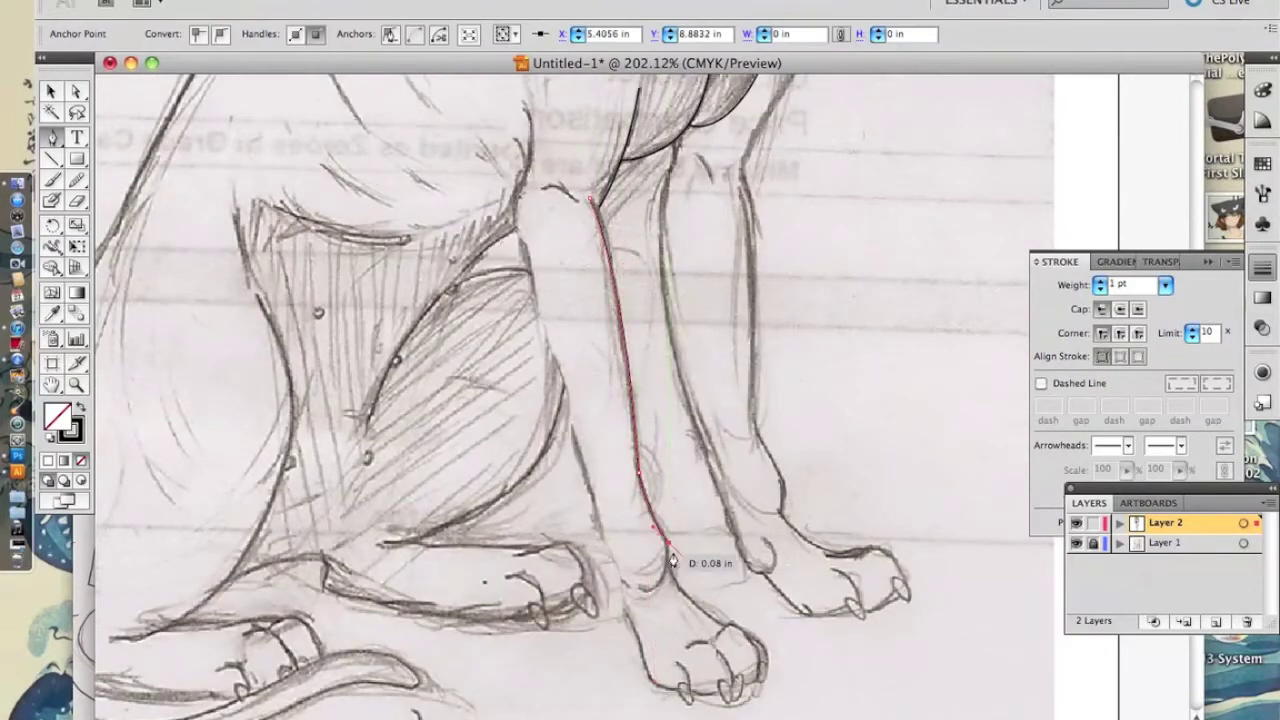
key("n")
key("p")
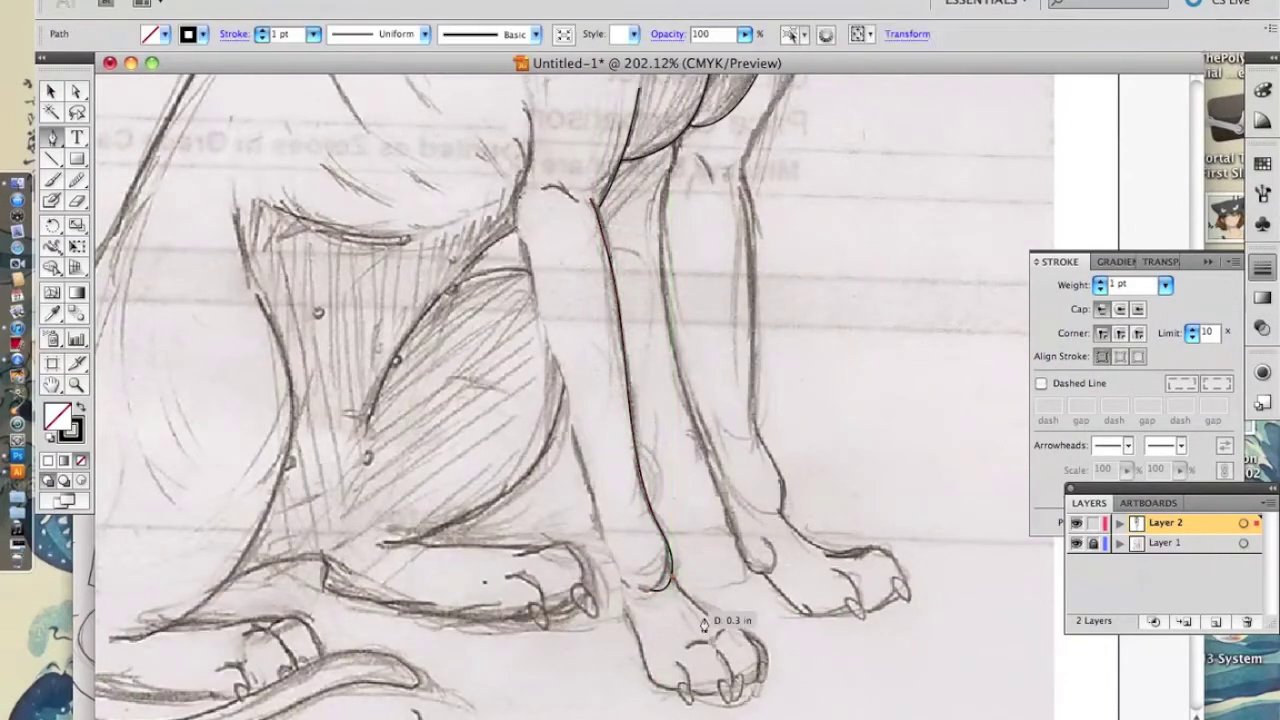
left_click_drag(516, 212, 490, 258)
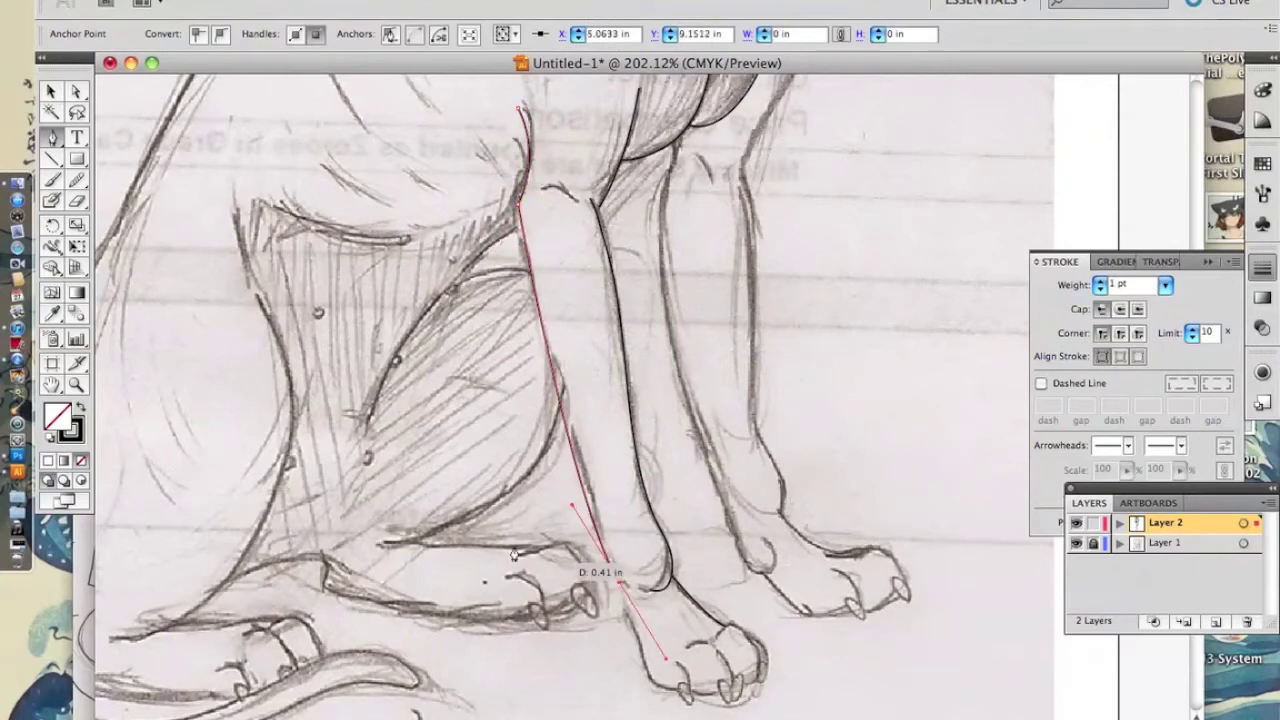
left_click(640, 680)
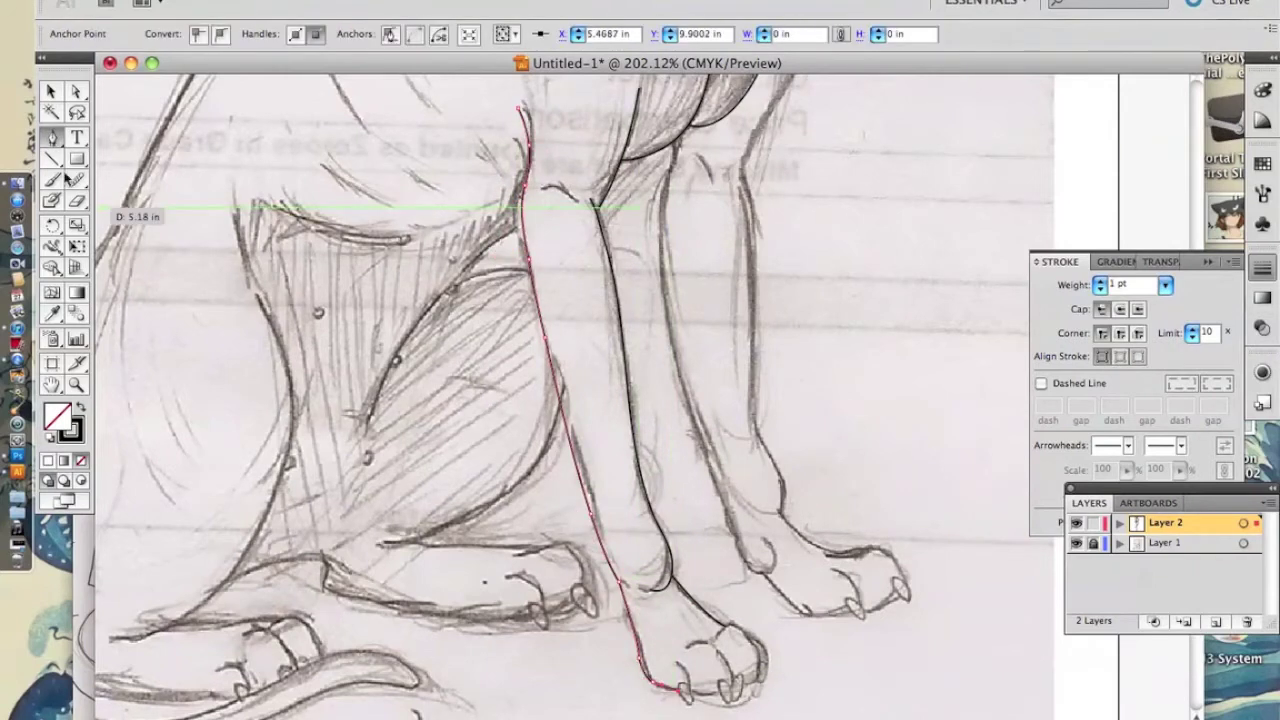
Check the outlines with the sketch hidden, then redraw a curve from leg top to paw.
left_click(51, 91)
left_click(1076, 542)
left_click_drag(600, 90, 616, 215)
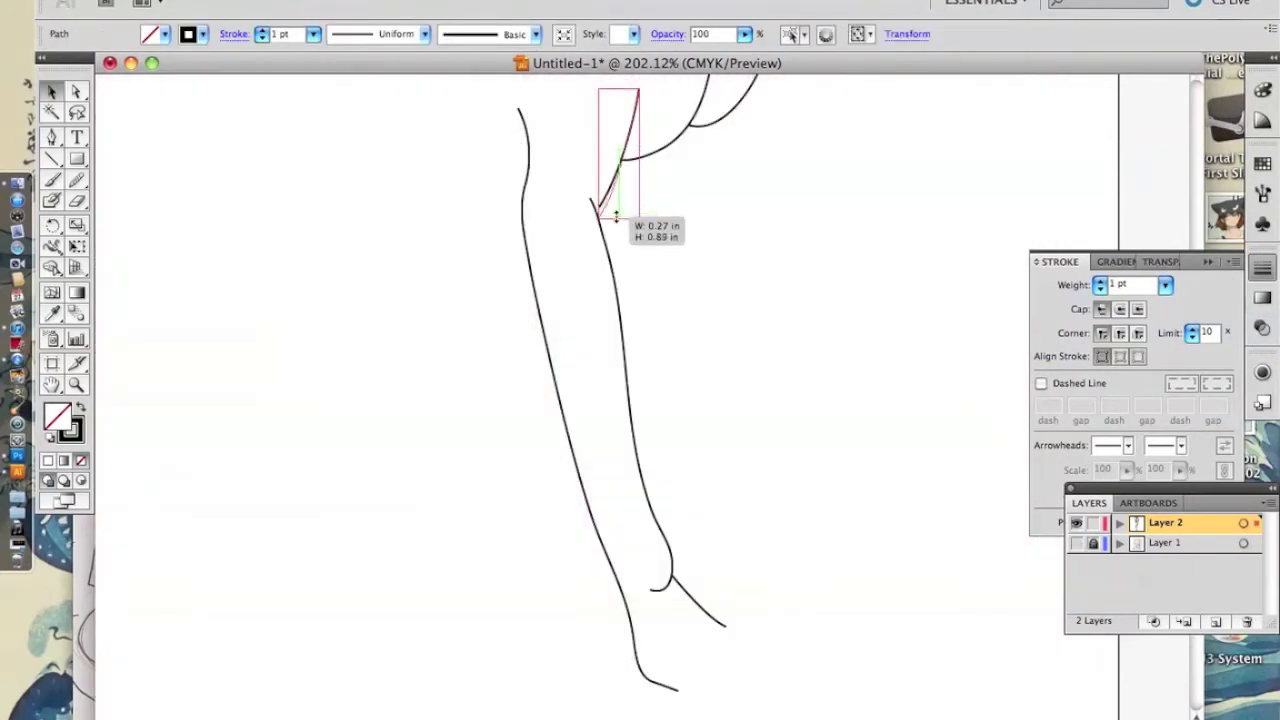
left_click(1076, 542)
key("p")
left_click(577, 200)
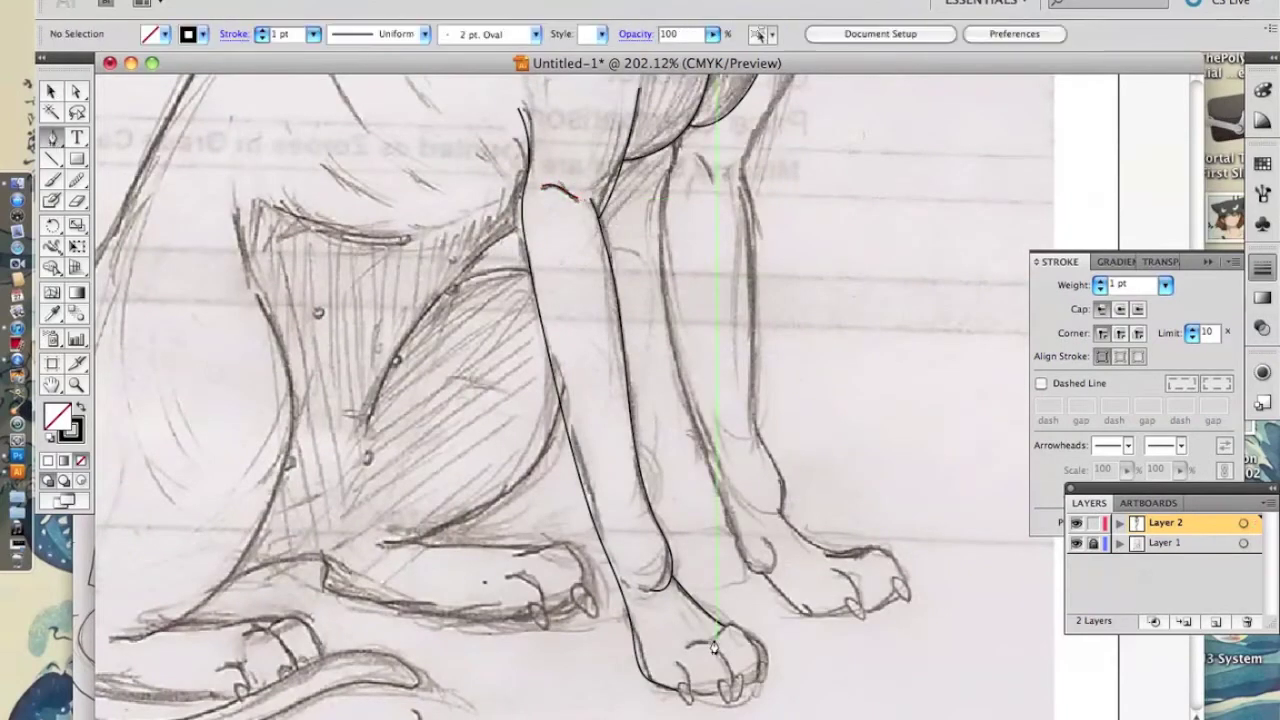
left_click_drag(716, 638, 757, 712)
Draw small oval claws and position them on the paw's toes.
left_click_drag(77, 158, 150, 196)
left_click_drag(526, 476, 537, 510)
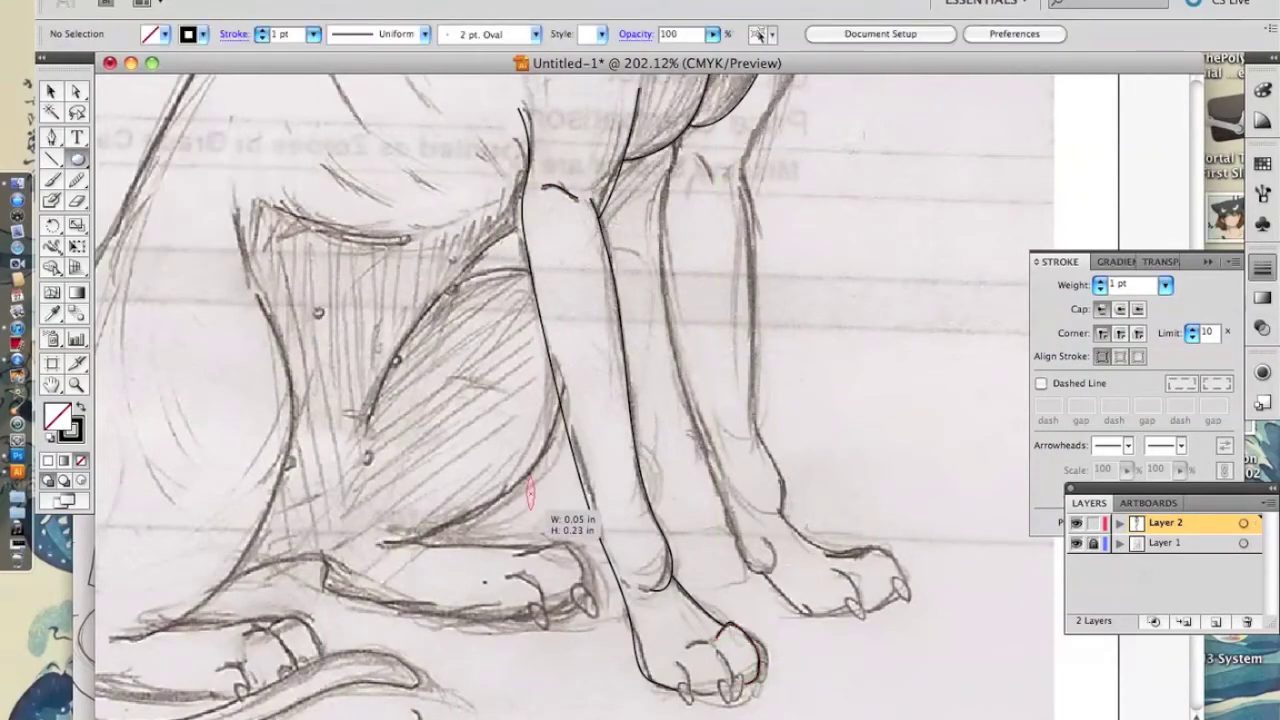
key("v")
left_click_drag(737, 704, 705, 566)
left_click(641, 405)
left_click_drag(700, 710, 700, 688)
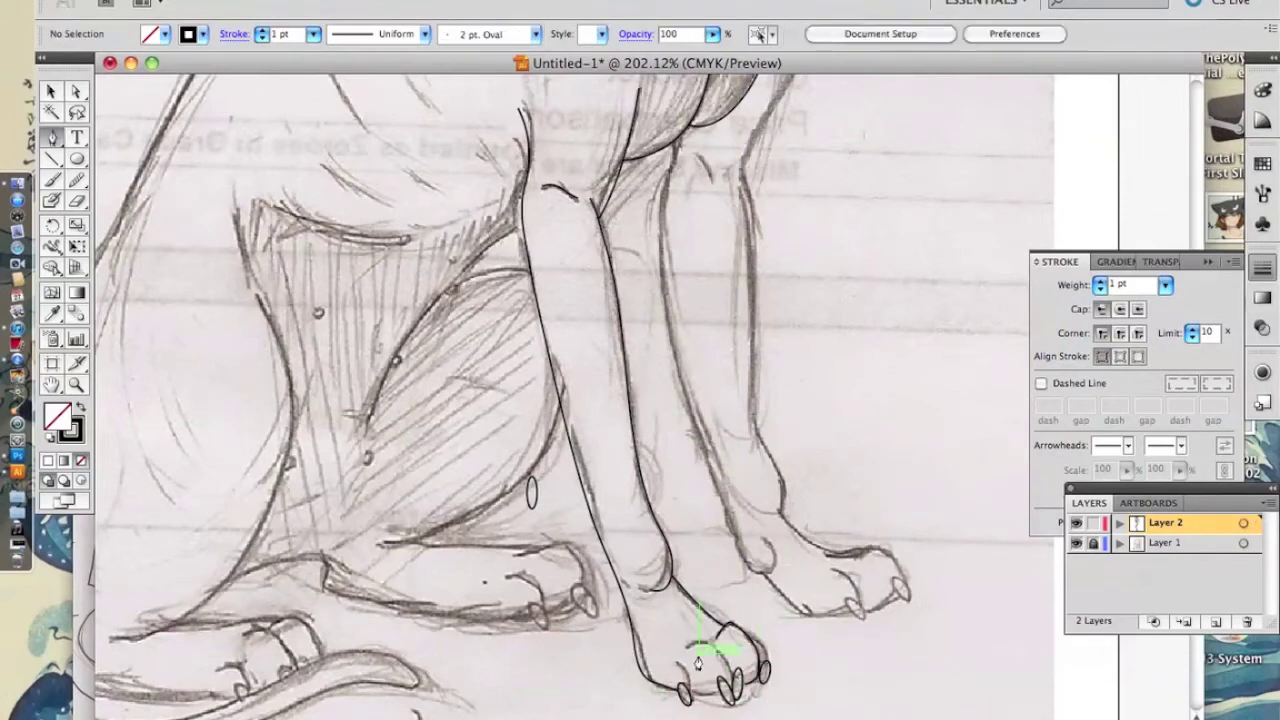
left_click_drag(748, 677, 688, 700)
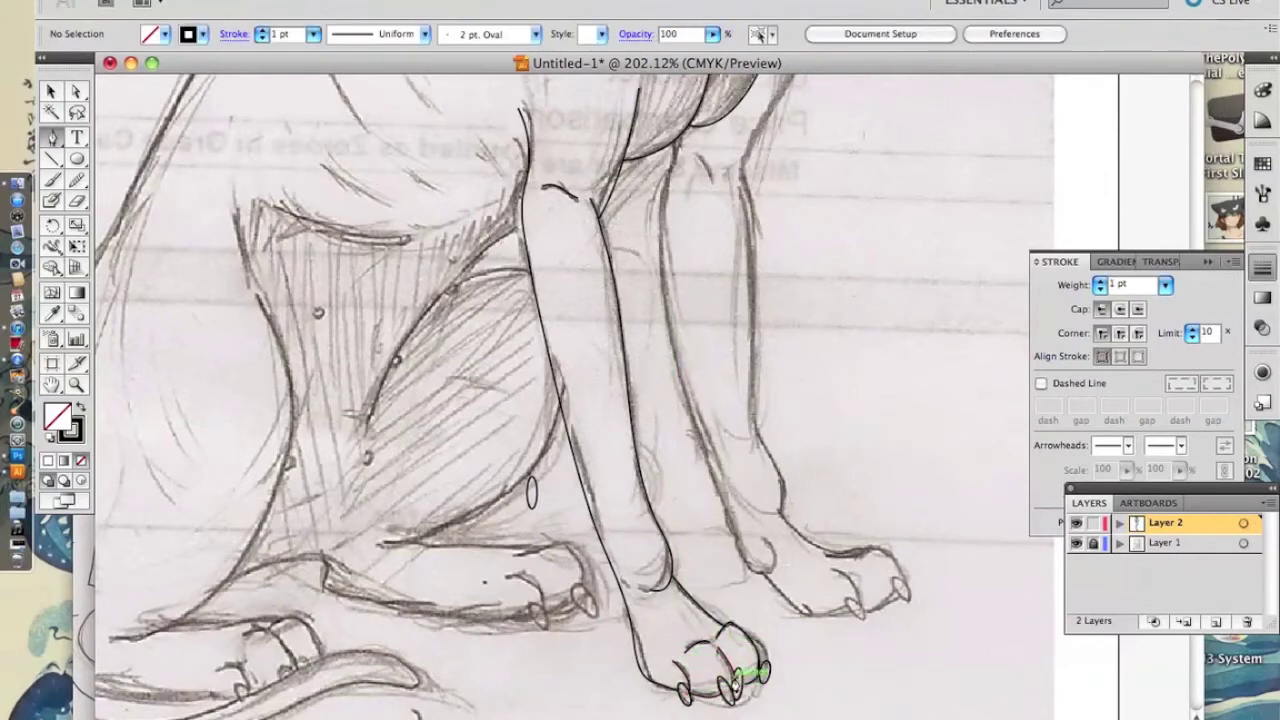
left_click(742, 675)
Join the first paw's short toe stroke end to its claw ellipse.
key("ctrl+z")
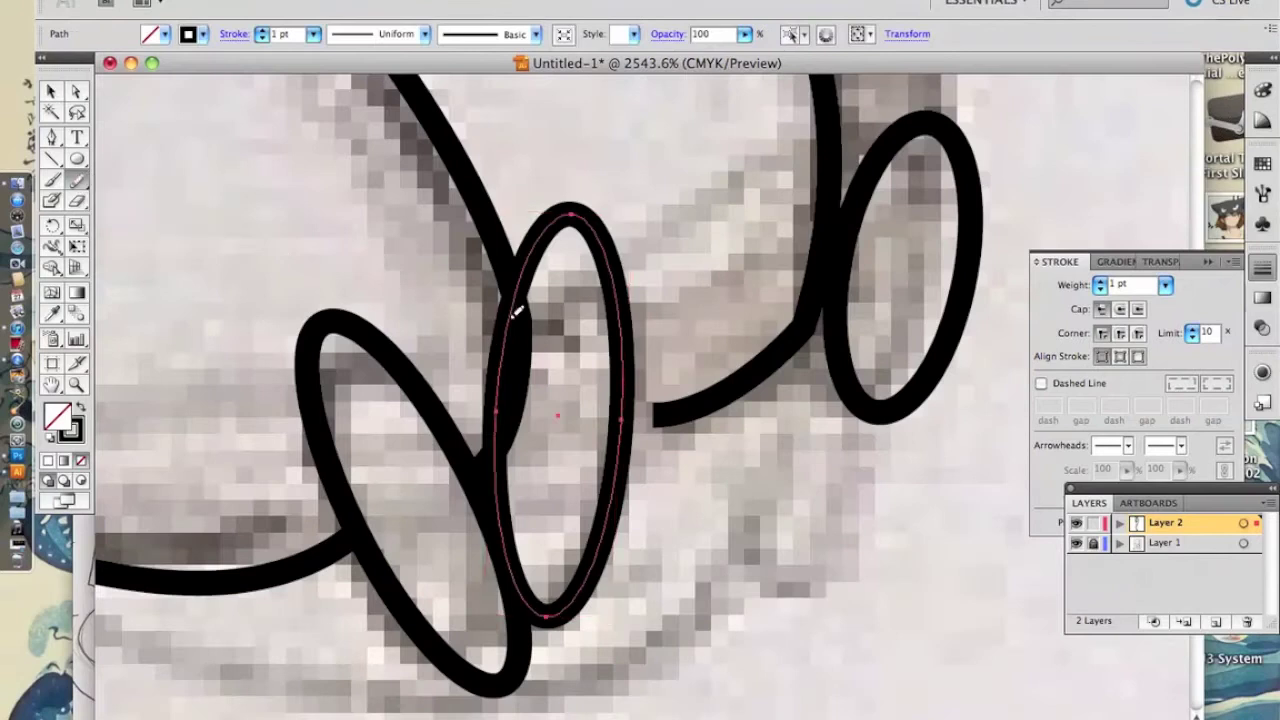
left_click(227, 216)
left_click(675, 416)
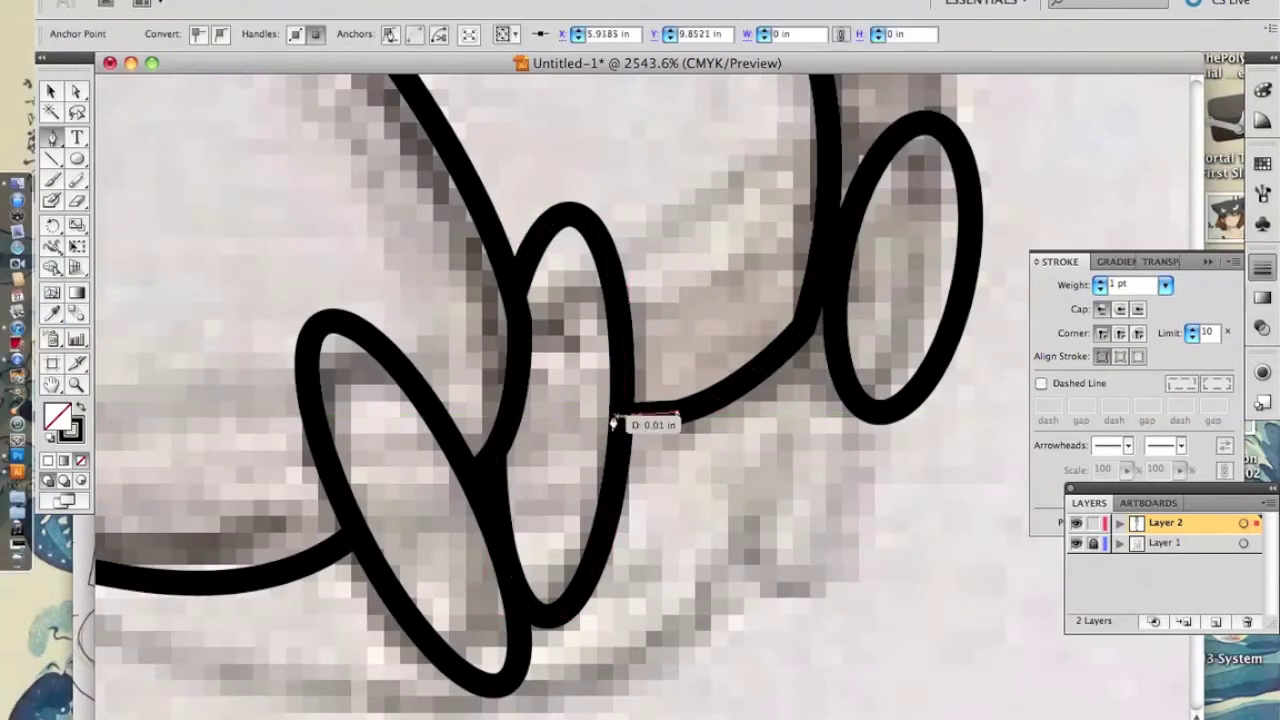
left_click_drag(651, 425, 628, 414)
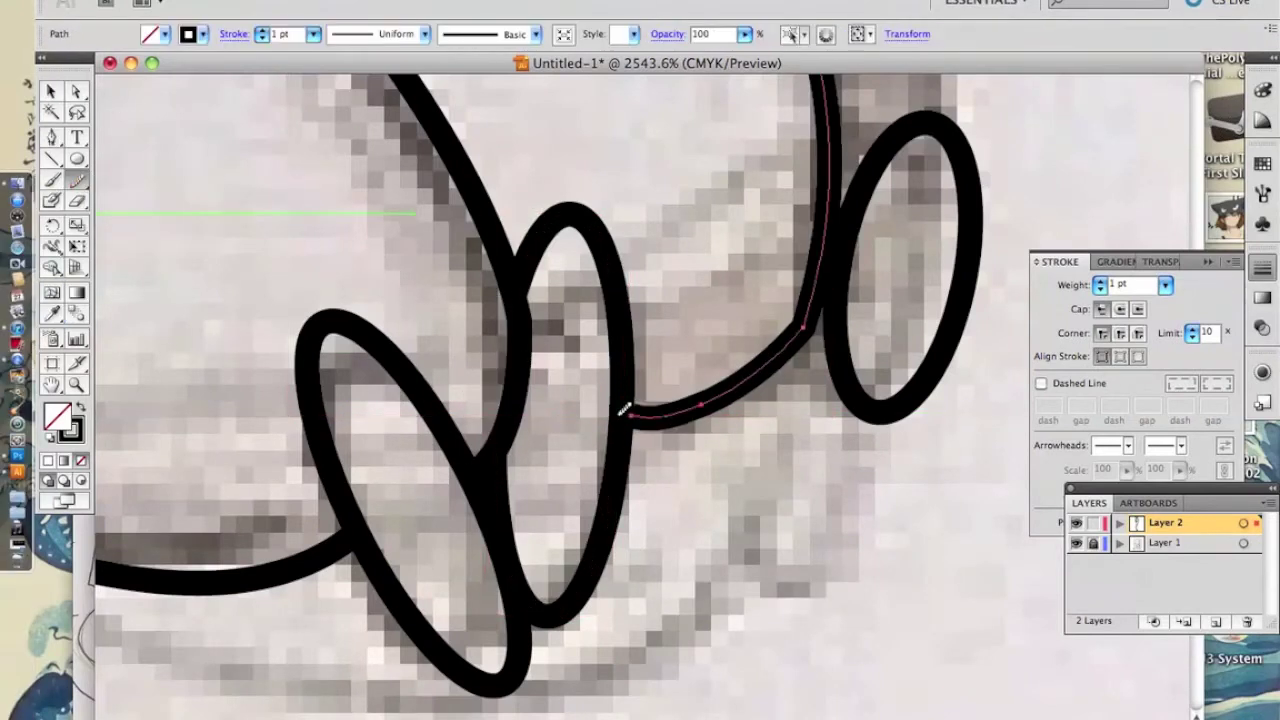
key("ctrl+shift+a")
scroll(412, 335, "down", 2)
key("ctrl+minus")
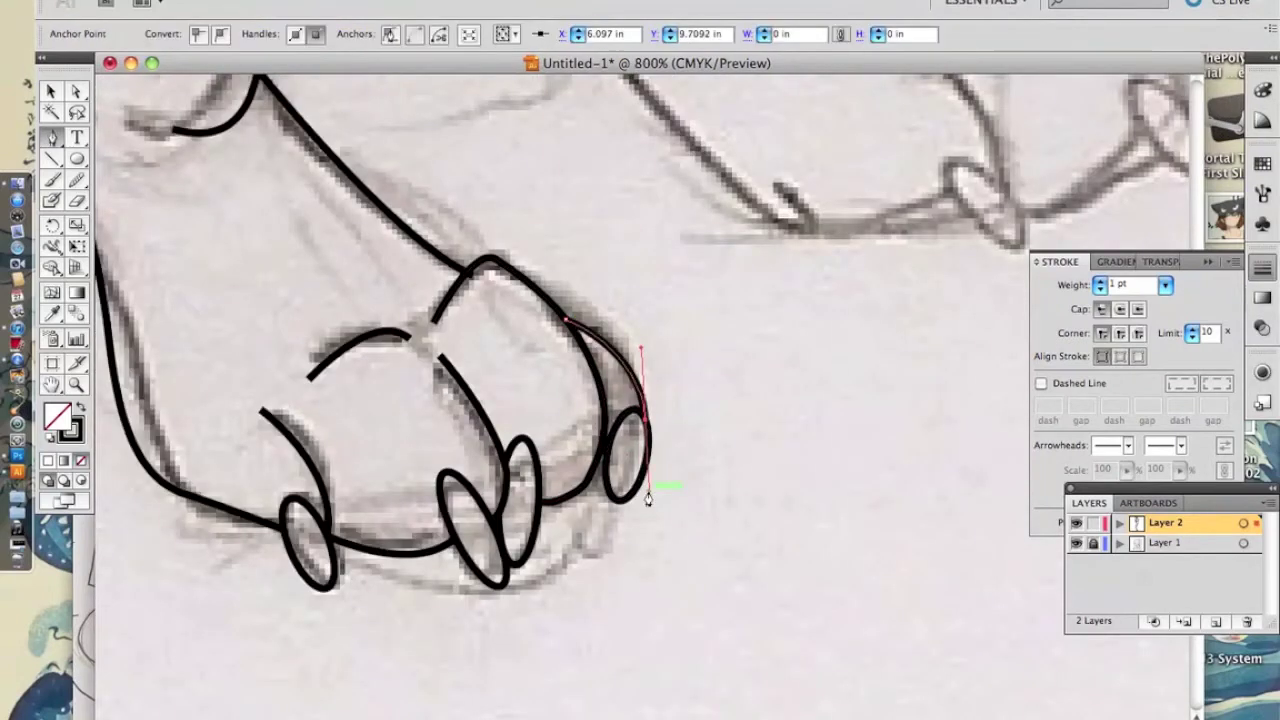
Trace the curved bottom and top outlines of the second paw.
left_click_drag(76, 180, 130, 203)
key("p")
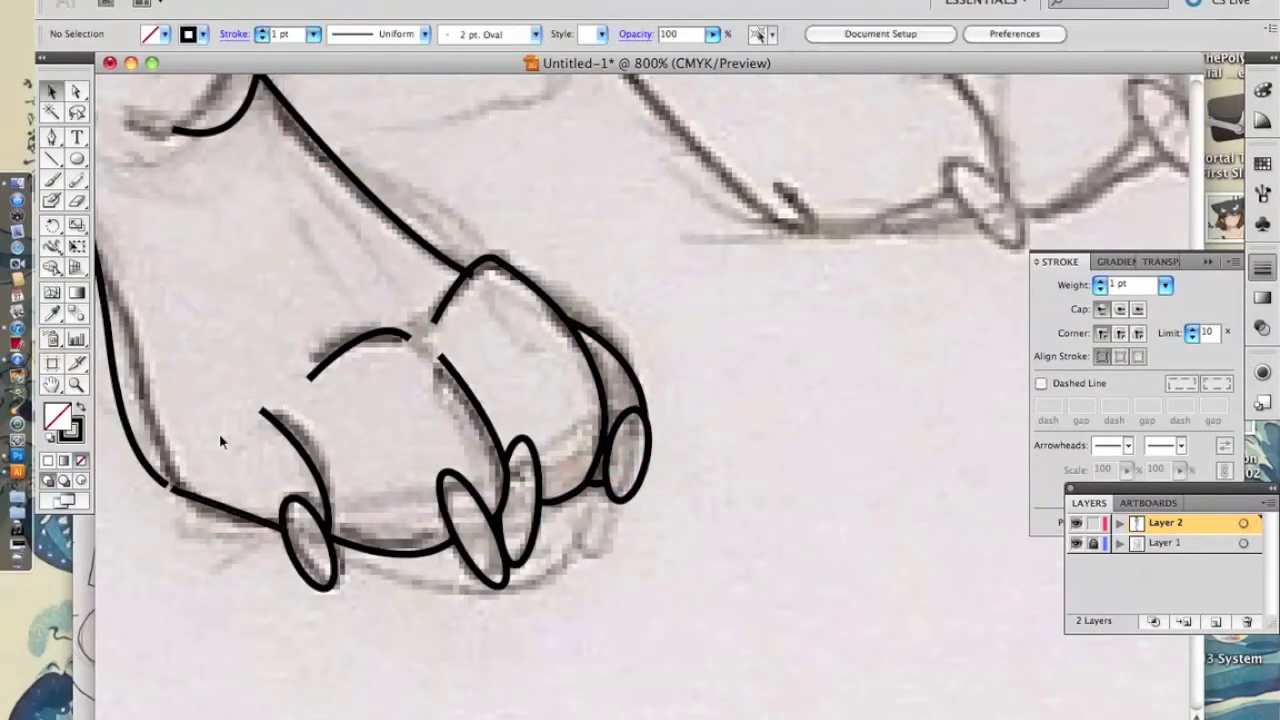
left_click_drag(290, 551, 355, 558)
key("n")
key("ctrl+minus")
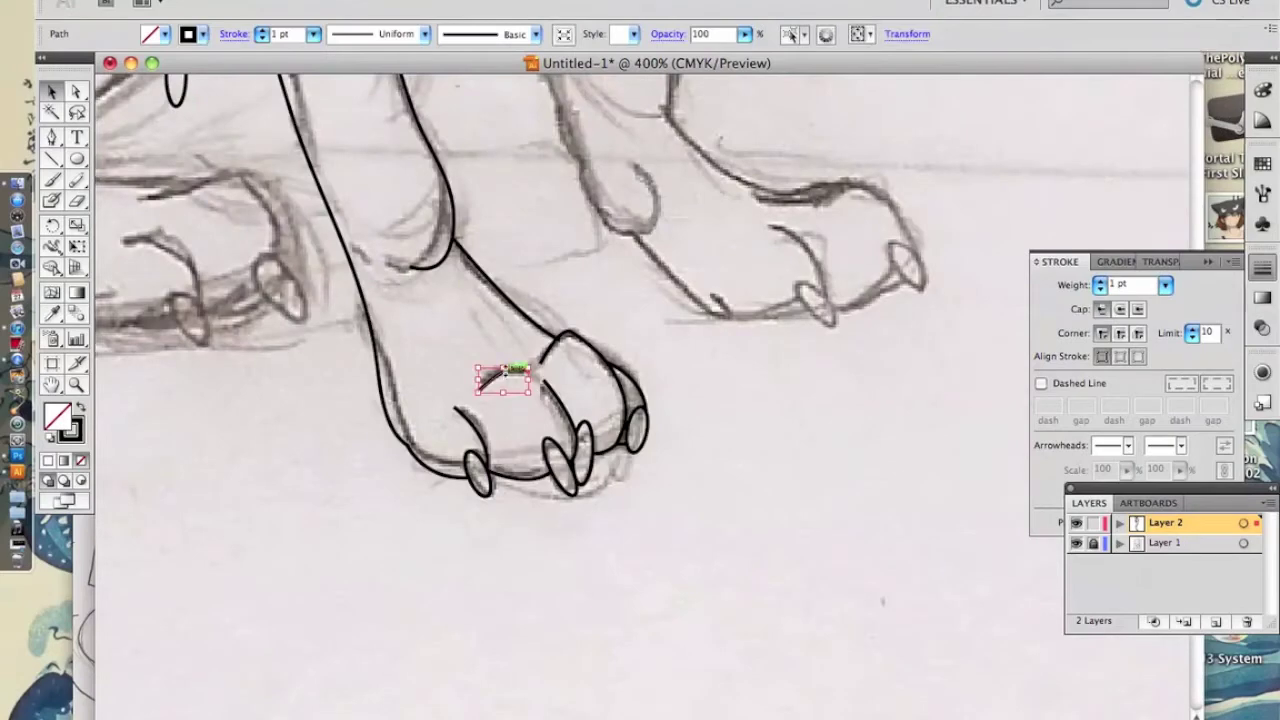
left_click_drag(542, 361, 602, 451)
key("ctrl+shift+a")
Trace a curved line down the second upper leg.
left_click_drag(500, 300, 700, 600)
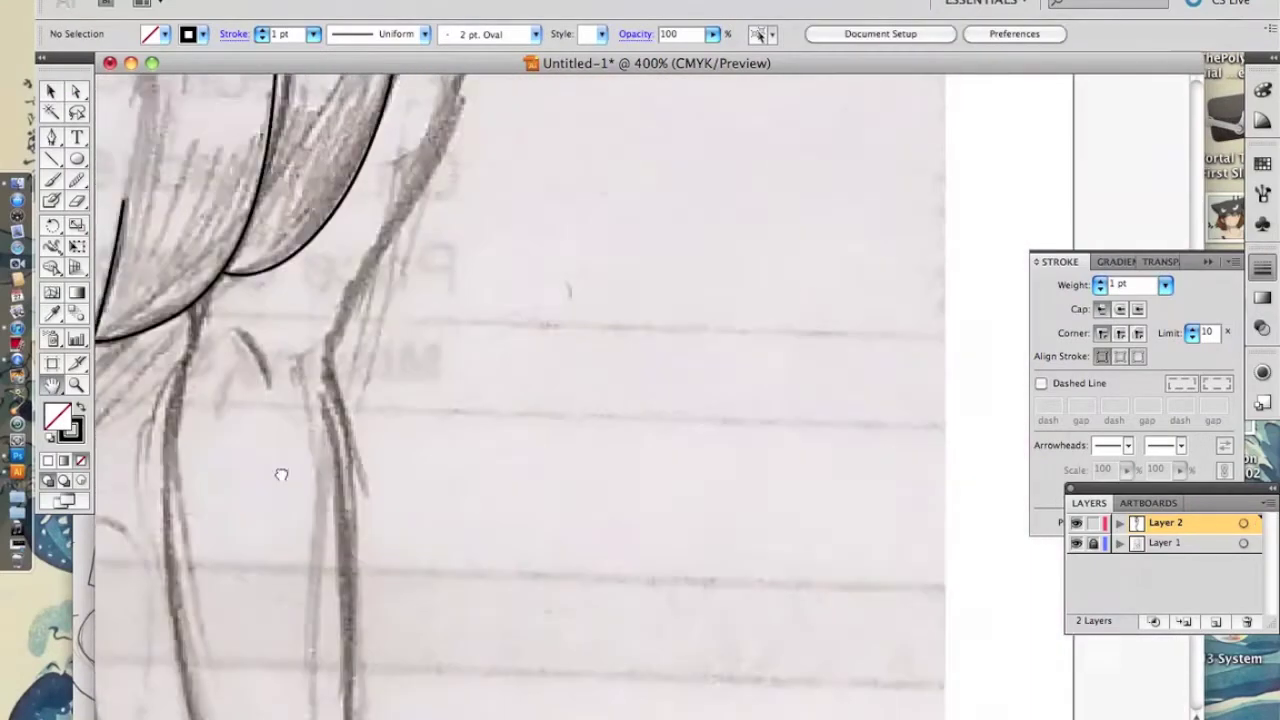
left_click_drag(400, 200, 450, 500)
left_click_drag(402, 285, 355, 380)
left_click(335, 531)
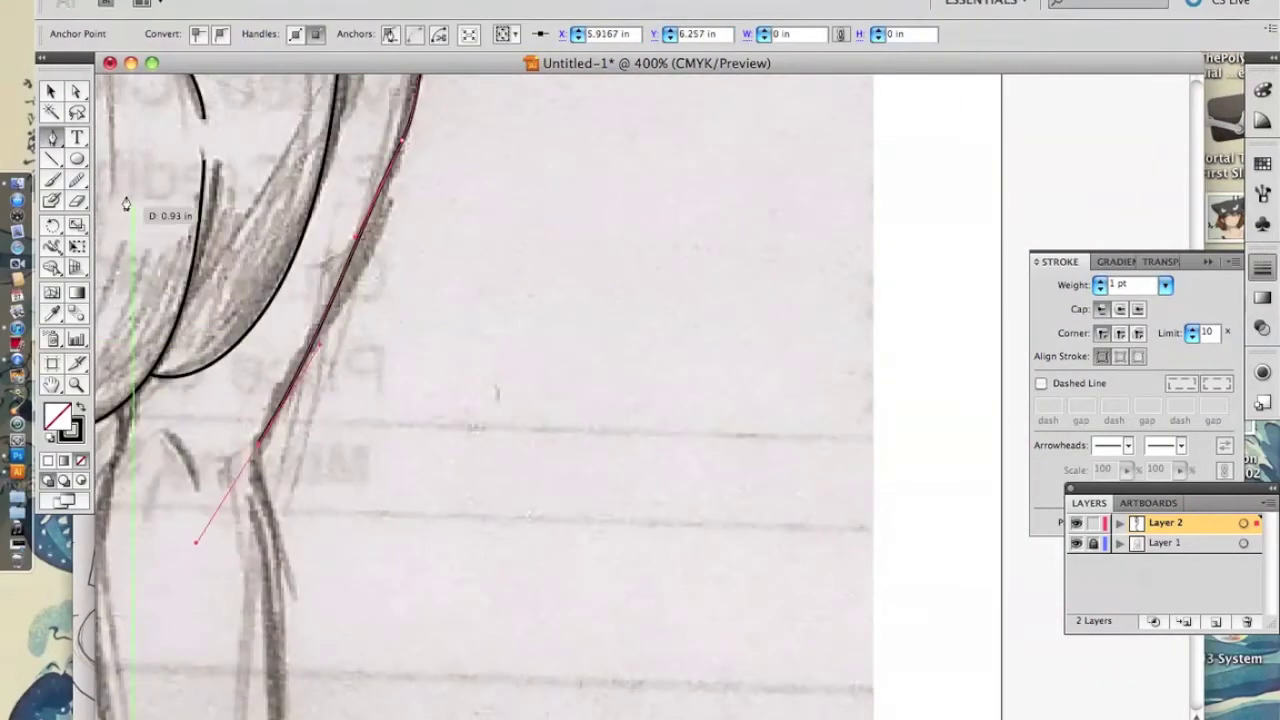
left_click(54, 90)
Draw a curved Pen path down the other leg.
key("ctrl+minus")
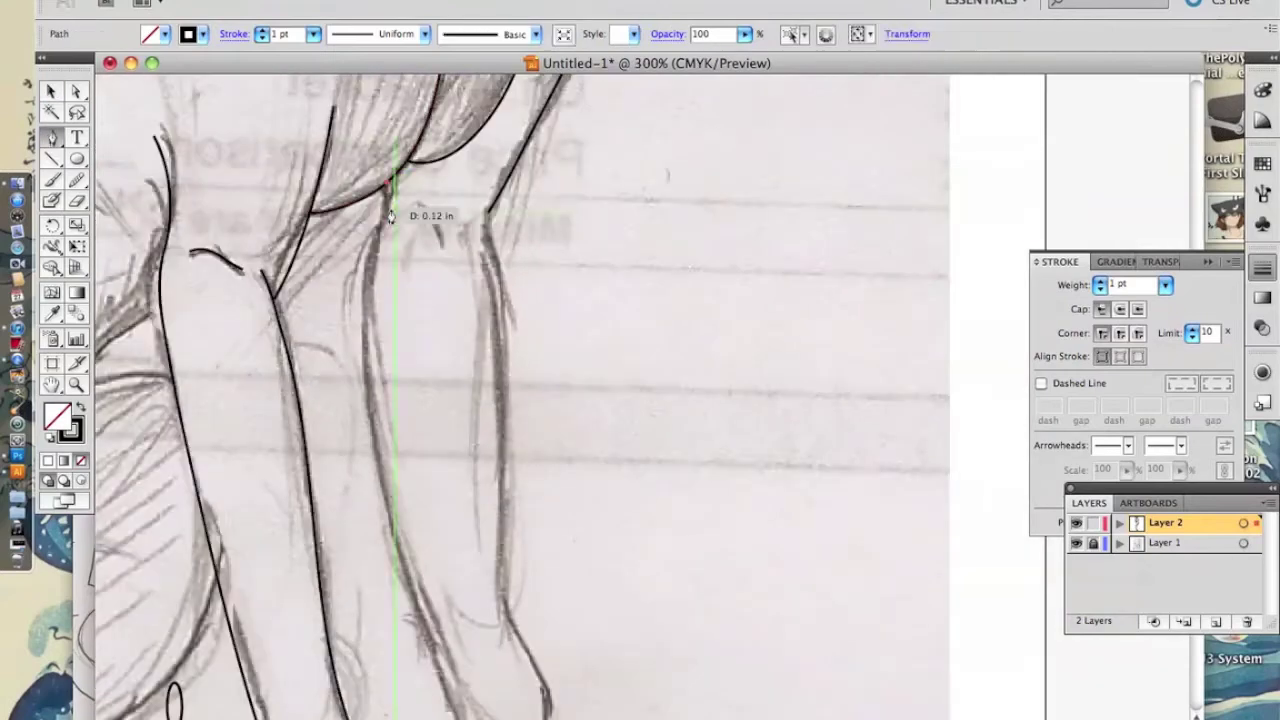
key("p")
left_click(376, 370)
mouse_move(463, 640)
left_mouse_down()
mouse_move(472, 665)
mouse_move(508, 688)
left_mouse_up()
scroll(472, 665, "down", 2)
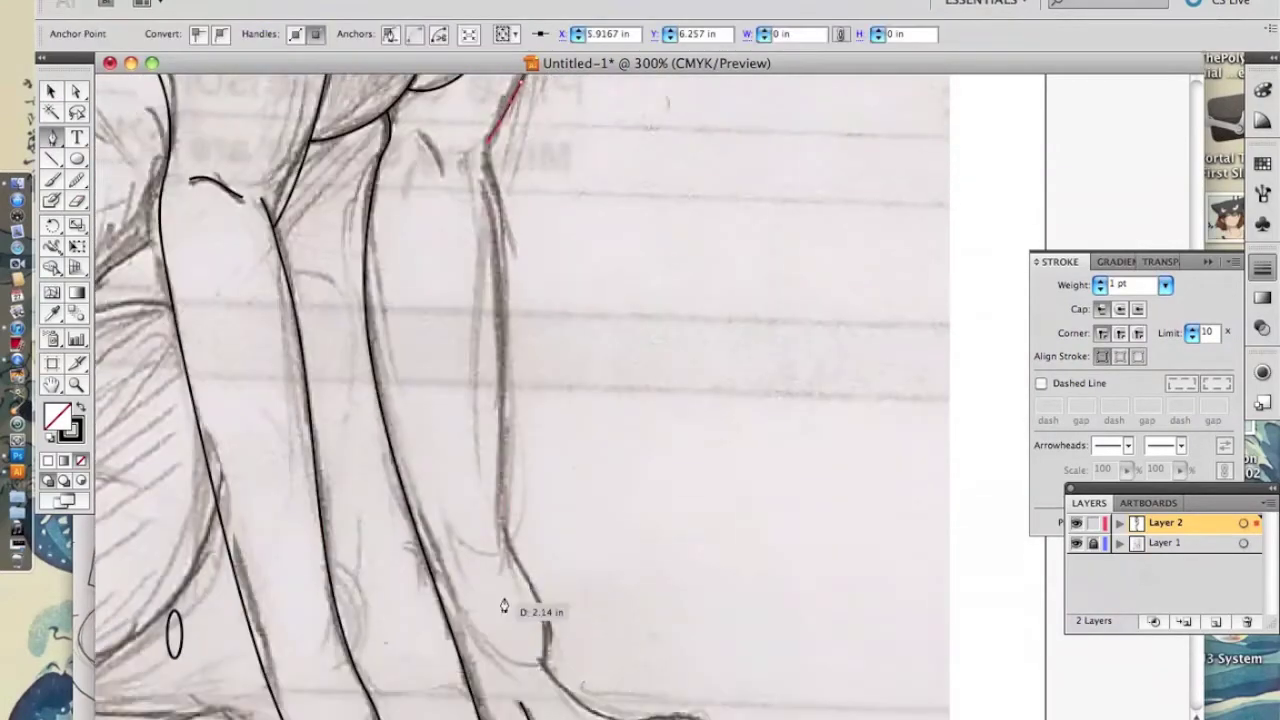
scroll(505, 700, "down", 5)
left_click_drag(545, 405, 541, 453)
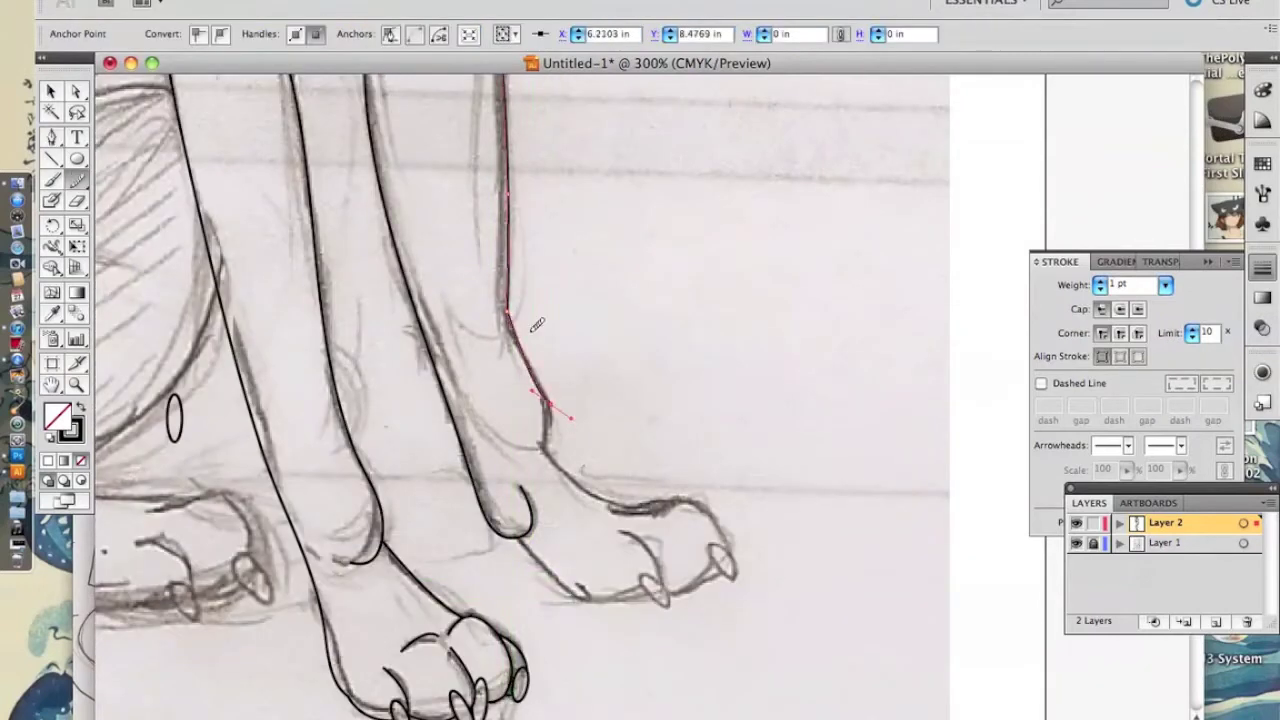
Redraw the lower leg line along the sketch and extend it toward the paw.
key("n")
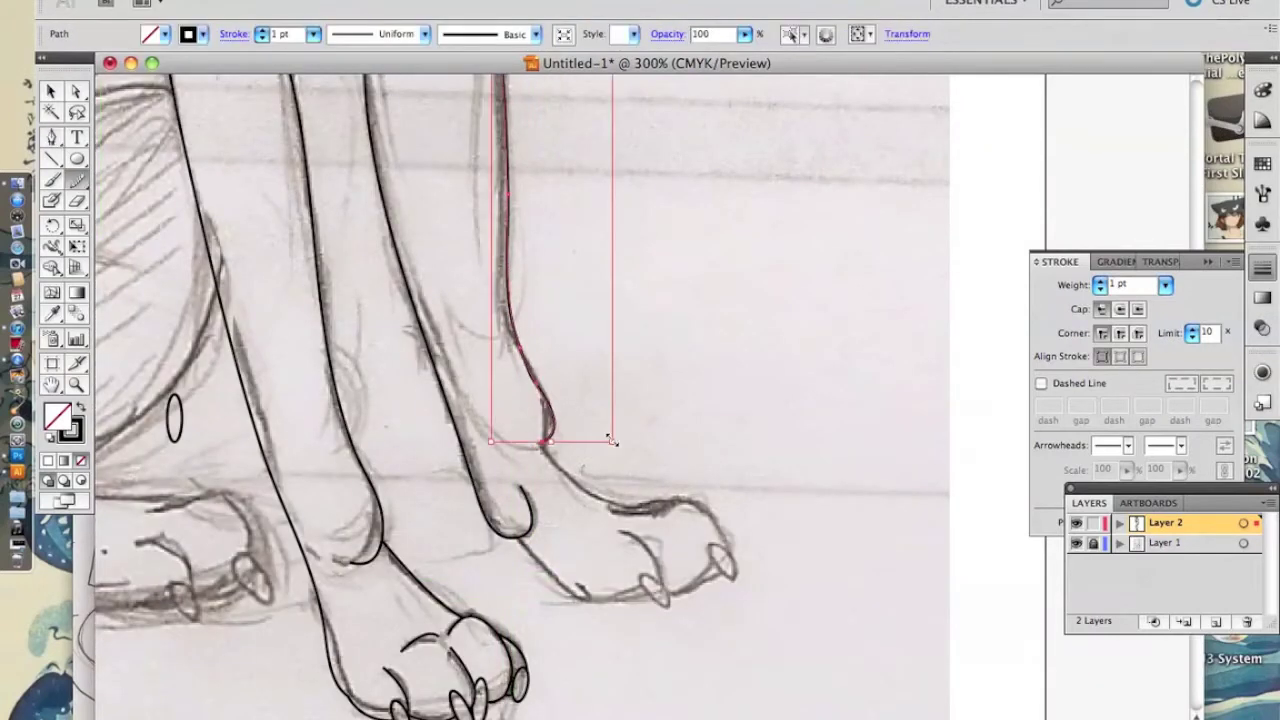
left_click_drag(541, 440, 520, 333)
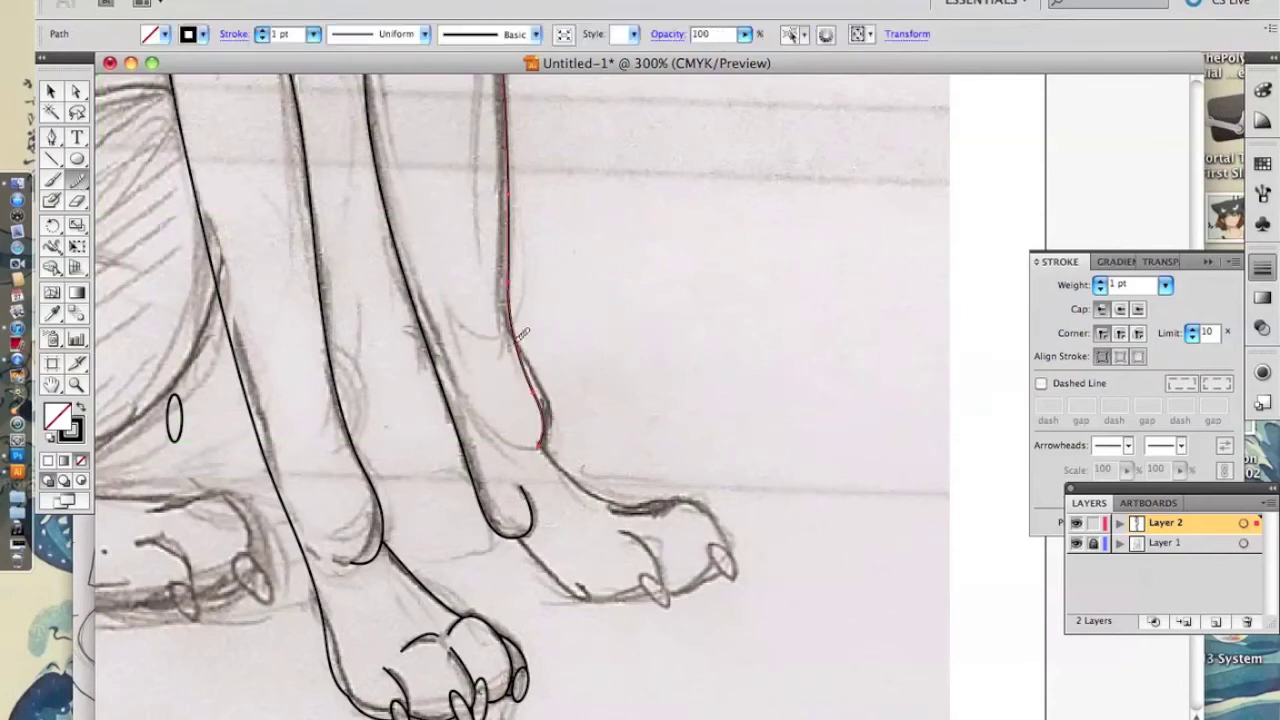
key("p")
left_click(541, 445)
left_click_drag(610, 507, 663, 511)
Move the tilted claw oval onto the toe and draw strokes along the toe.
left_click_drag(644, 416, 727, 568)
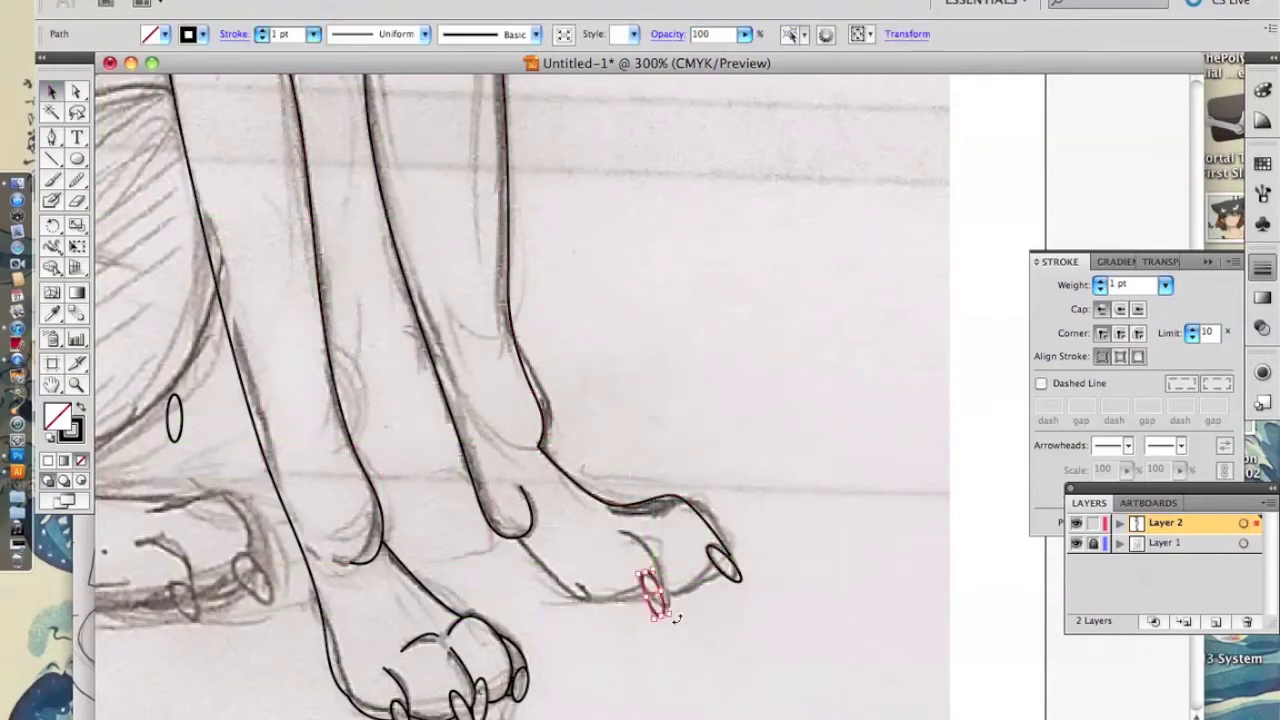
left_click(661, 622)
mouse_move(616, 537)
left_mouse_down()
mouse_move(658, 570)
mouse_move(665, 607)
mouse_move(576, 596)
left_mouse_up()
left_click_drag(520, 542, 615, 600)
key("ctrl+1")
Hide the sketch layer, smooth the second leg's line and select the right paw's strokes.
left_click(1076, 542)
key("z")
left_click_drag(748, 491, 430, 170)
key("v")
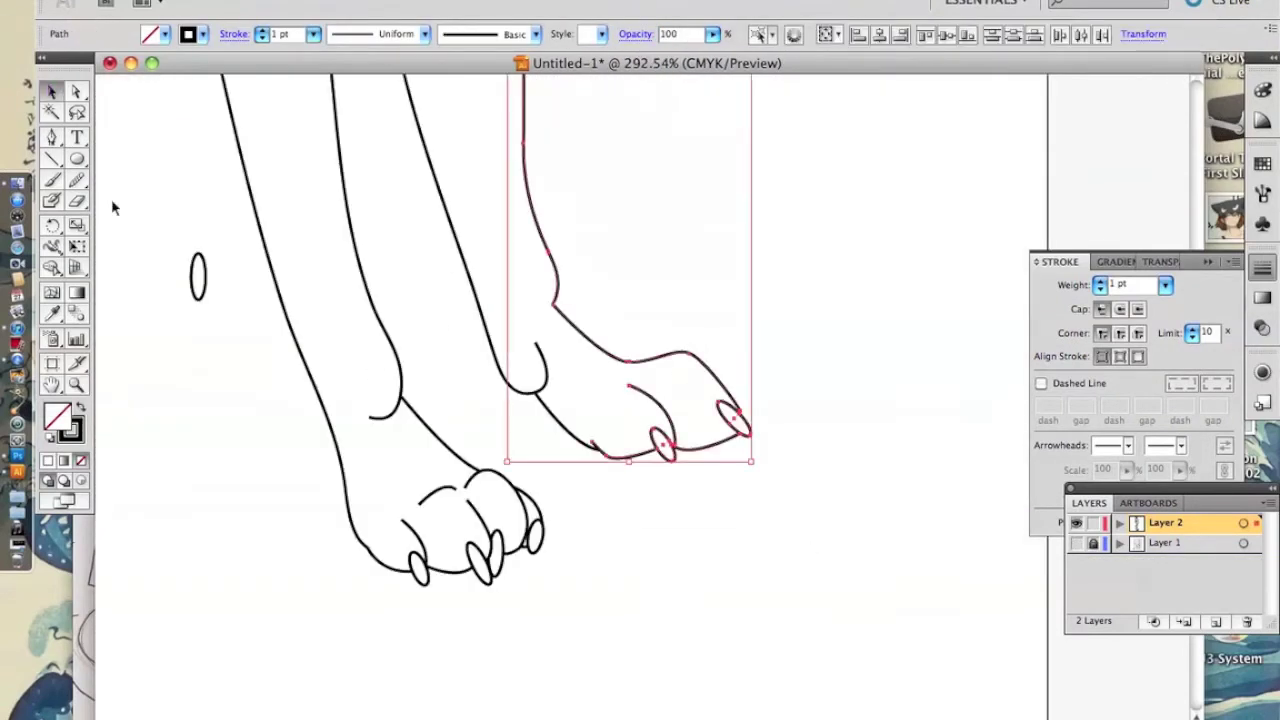
left_click_drag(77, 180, 154, 212)
left_click_drag(715, 325, 751, 466)
Draw tapered strokes between the second paw's claws.
key("ctrl+1")
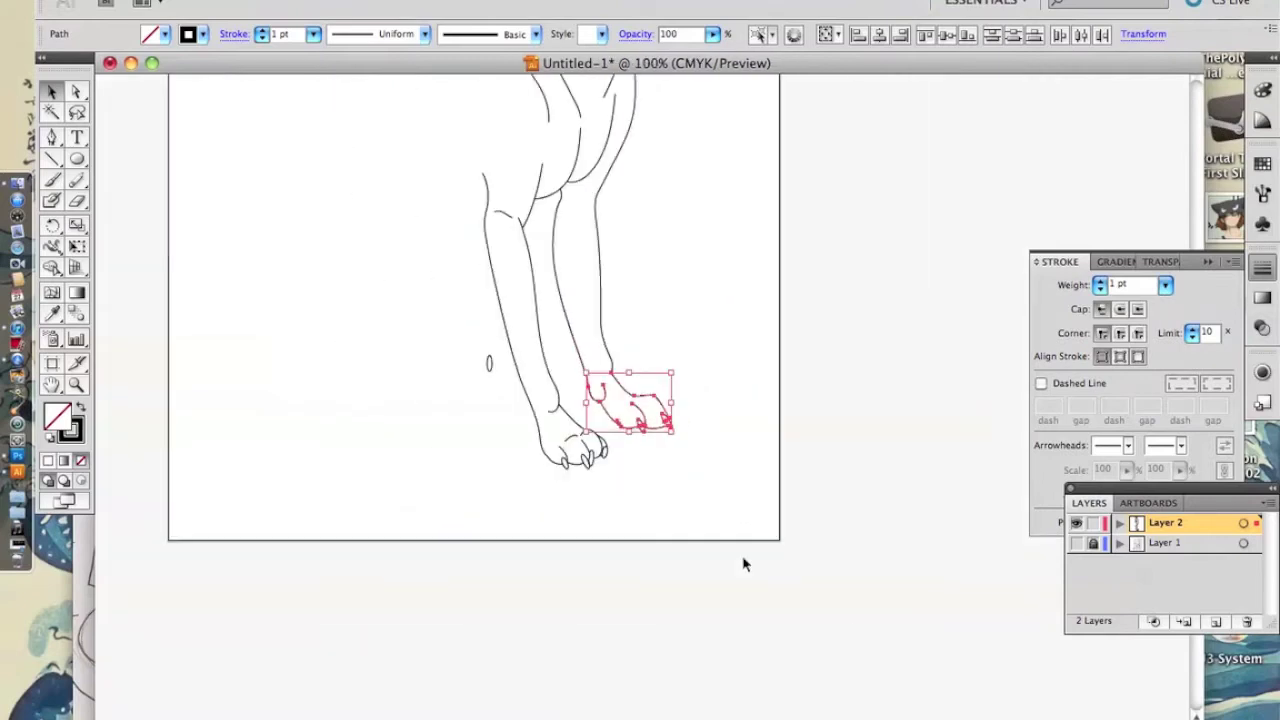
left_click(725, 390)
left_click_drag(530, 360, 720, 495)
left_click_drag(770, 405, 872, 410)
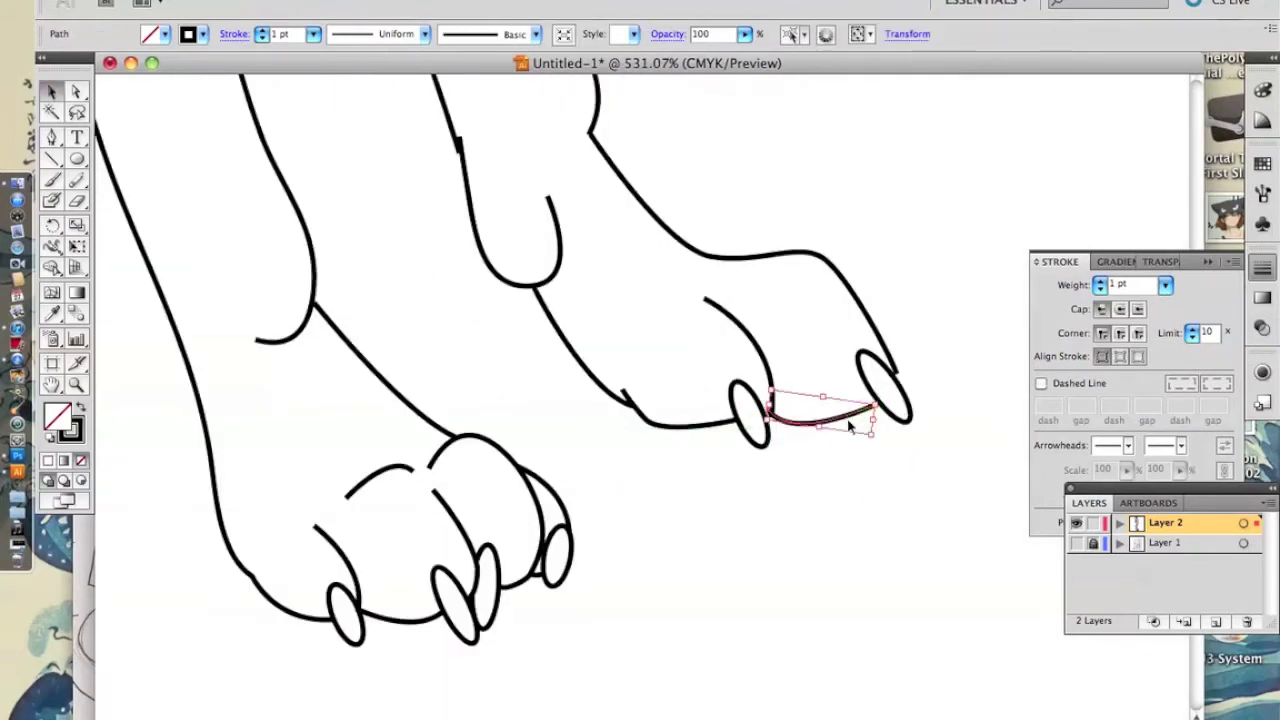
key("ctrl+z")
left_click_drag(770, 410, 870, 395)
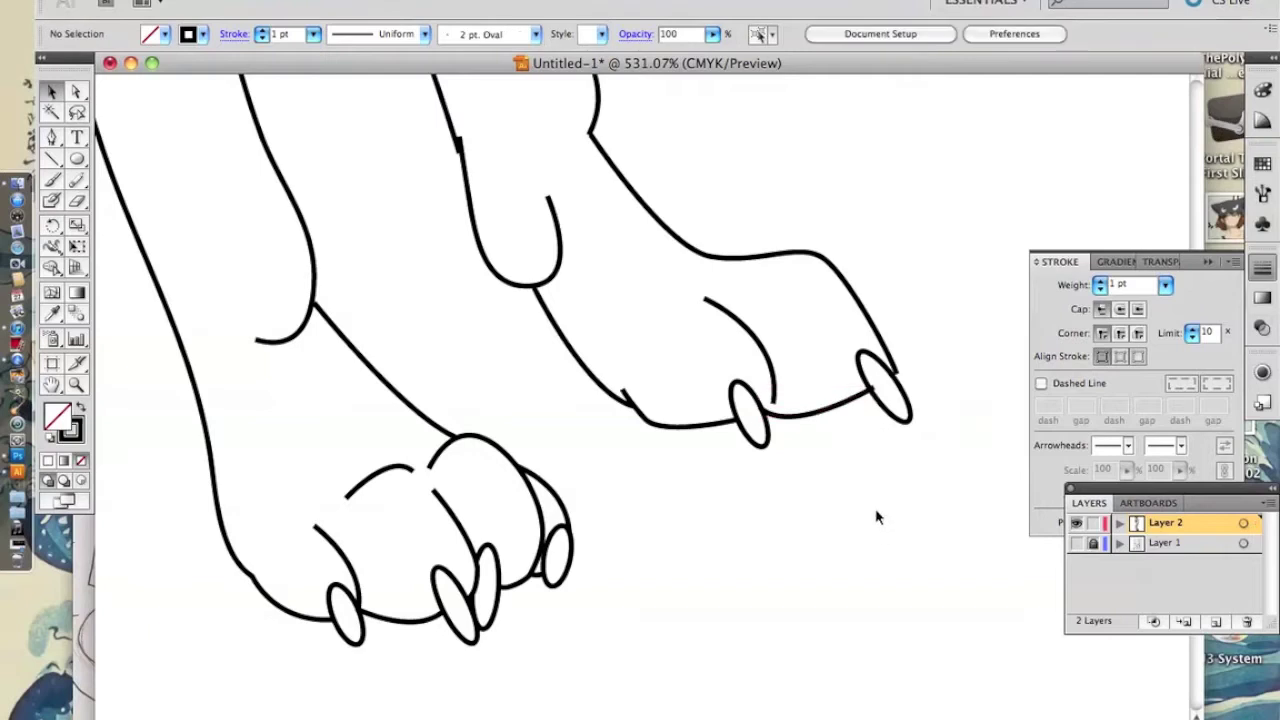
left_click_drag(767, 425, 884, 388)
key("ctrl+minus")
key("ctrl+minus")
key("ctrl+minus")
key("ctrl+minus")
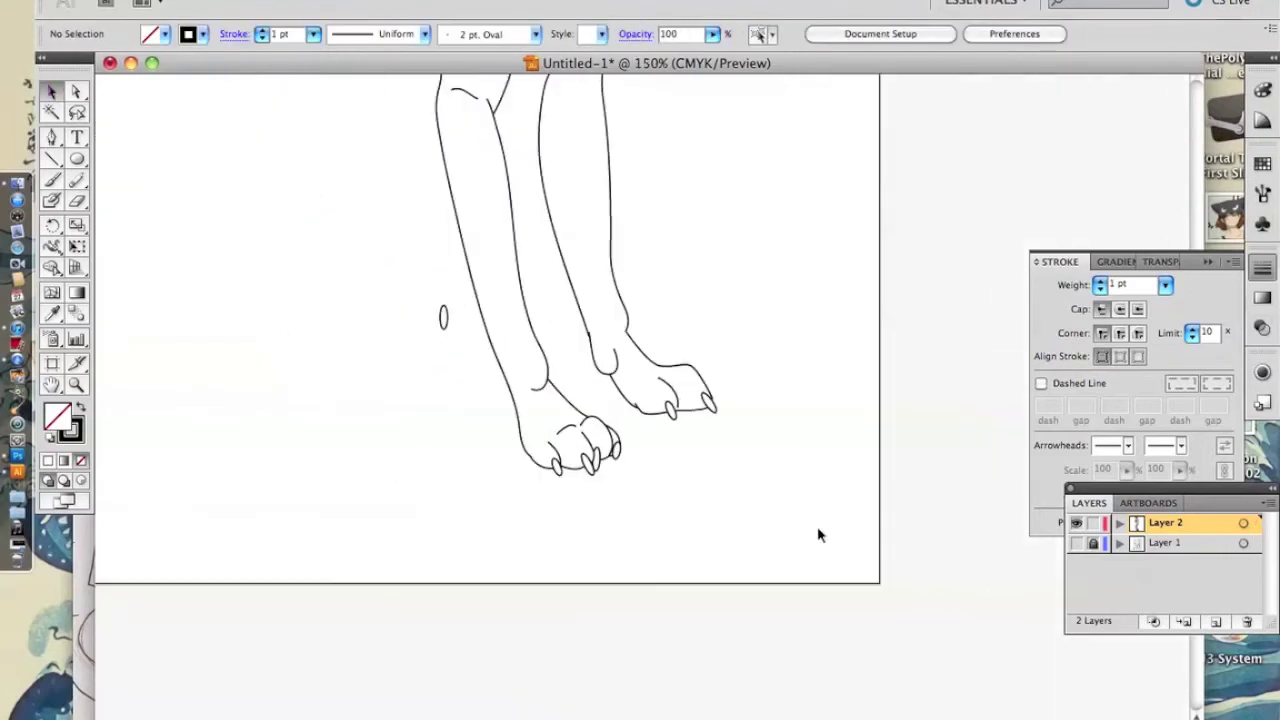
Show the sketch layer again and trace the neck line over it.
left_click(1076, 542)
scroll(50, 395, "up", 5)
left_click_drag(274, 171, 423, 320)
left_click_drag(650, 205, 505, 528)
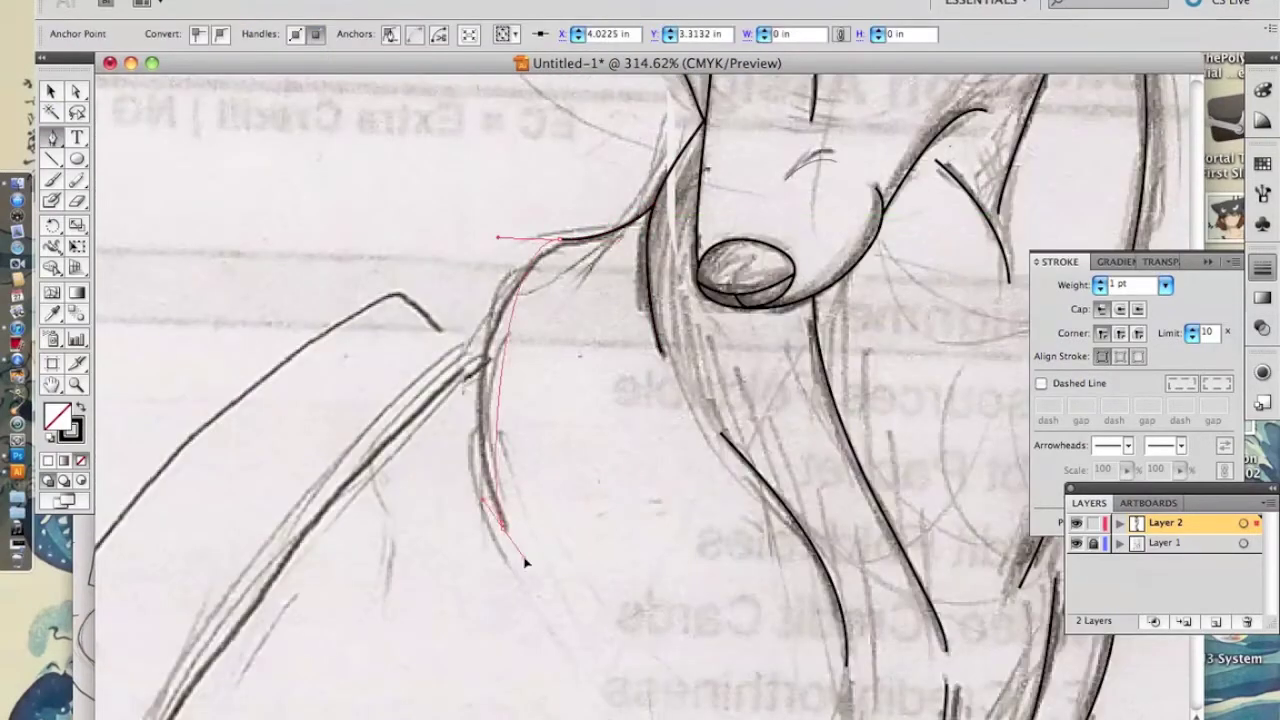
key("ctrl+shift+a")
key("ctrl+minus")
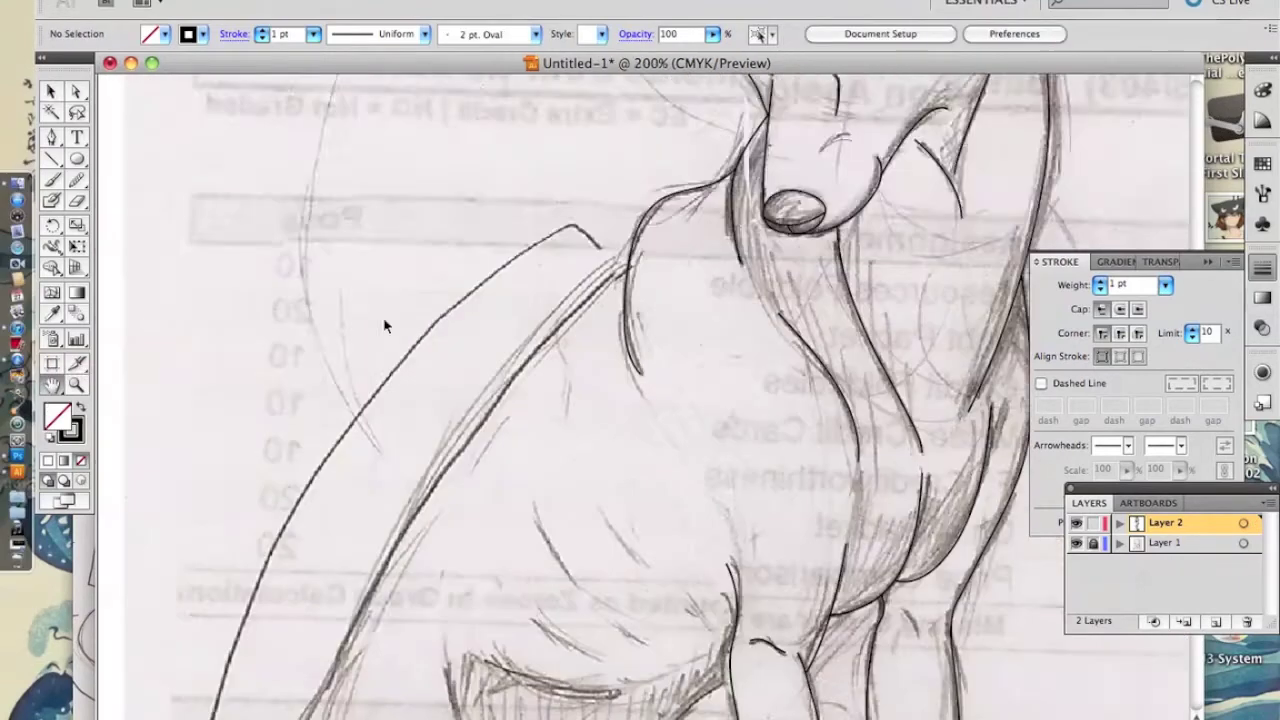
scroll(383, 317, "down", 5)
Extend the chest line with the Pen tool.
key("p")
left_click(612, 133)
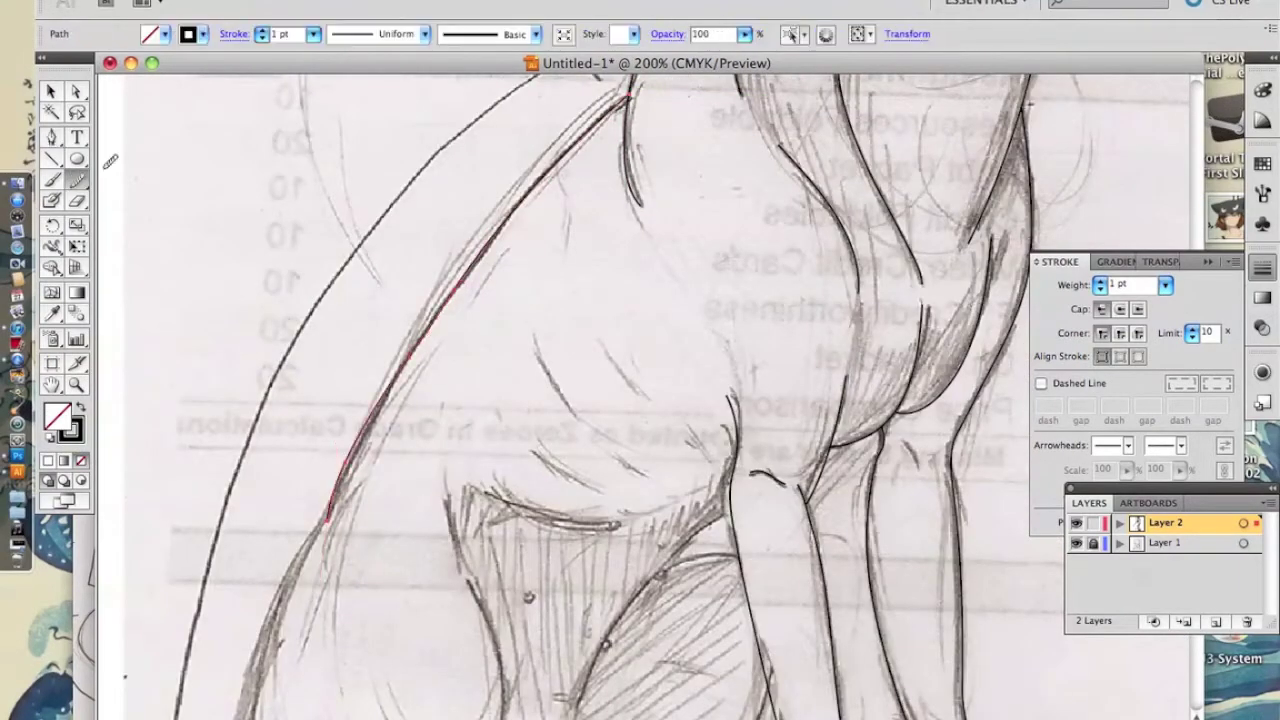
key("ctrl+shift+a")
left_click(612, 133)
key("ctrl+minus")
scroll(343, 430, "down", 5)
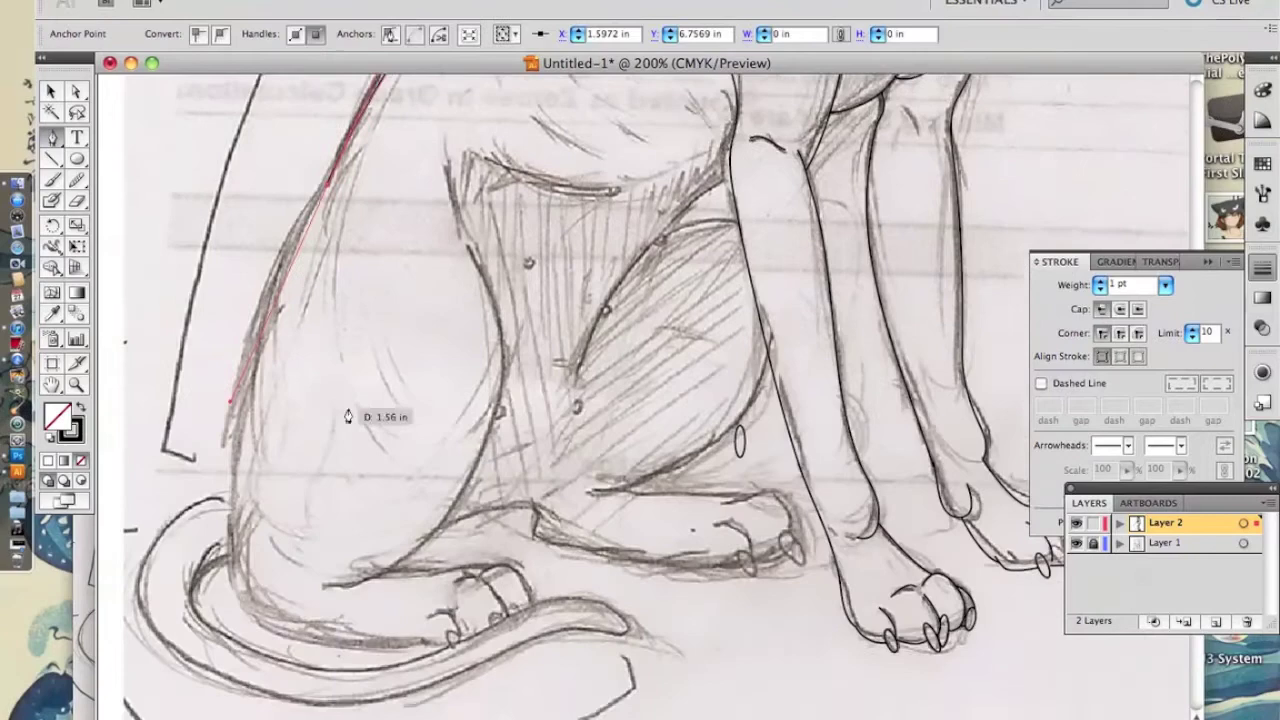
scroll(343, 430, "up", 5)
key("ctrl+shift+a")
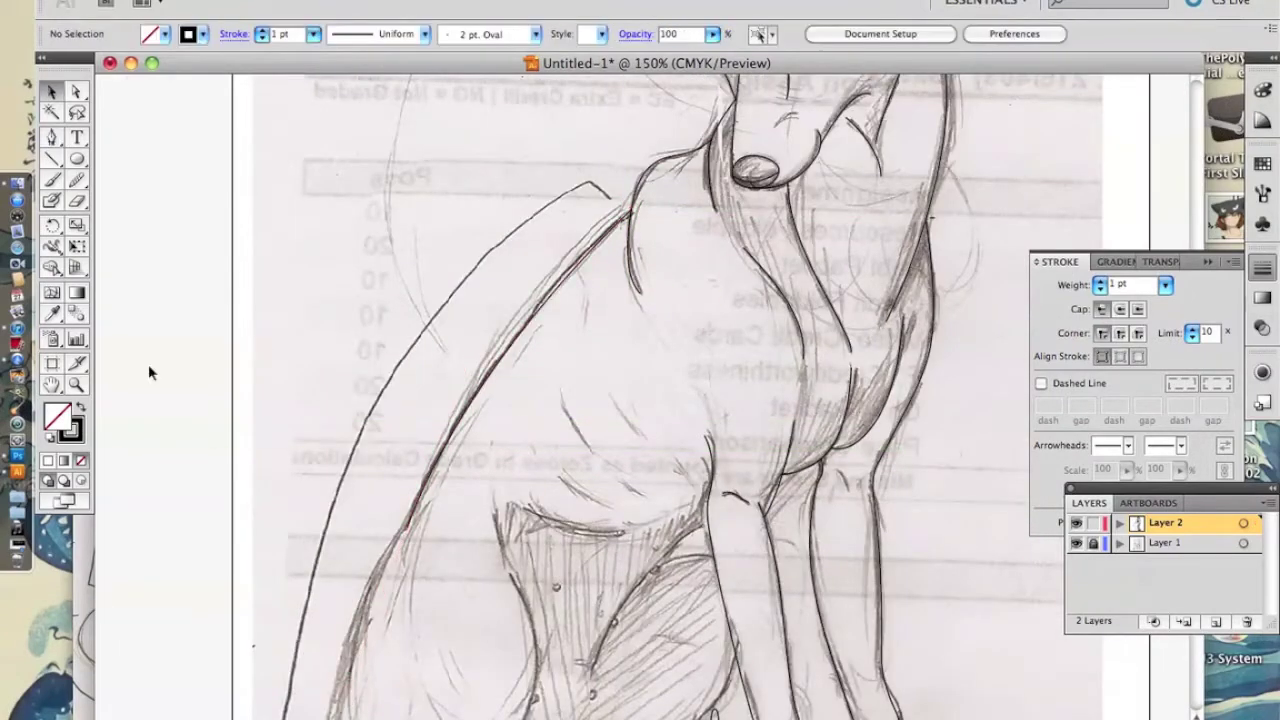
scroll(148, 364, "down", 5)
Draw a short line near the leg top and set the stroke weight to 1 pt.
left_click(473, 304)
left_click(548, 352)
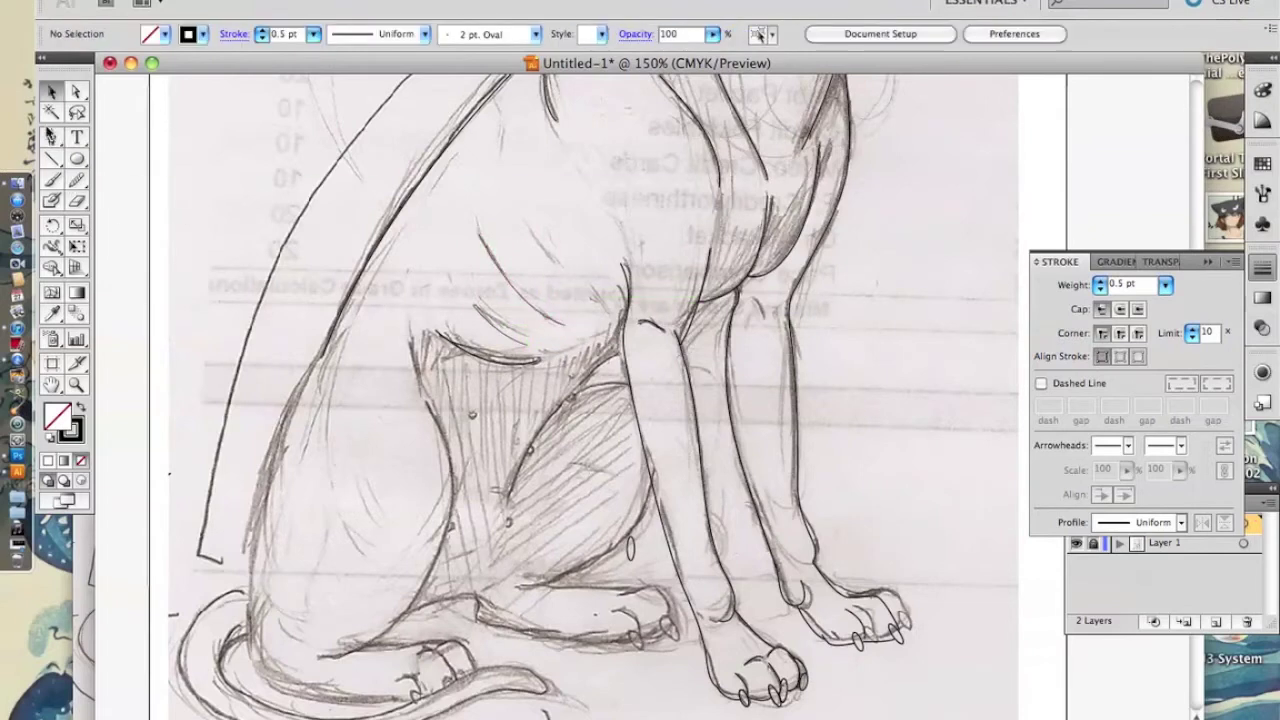
left_click(1165, 285)
left_click(1130, 318)
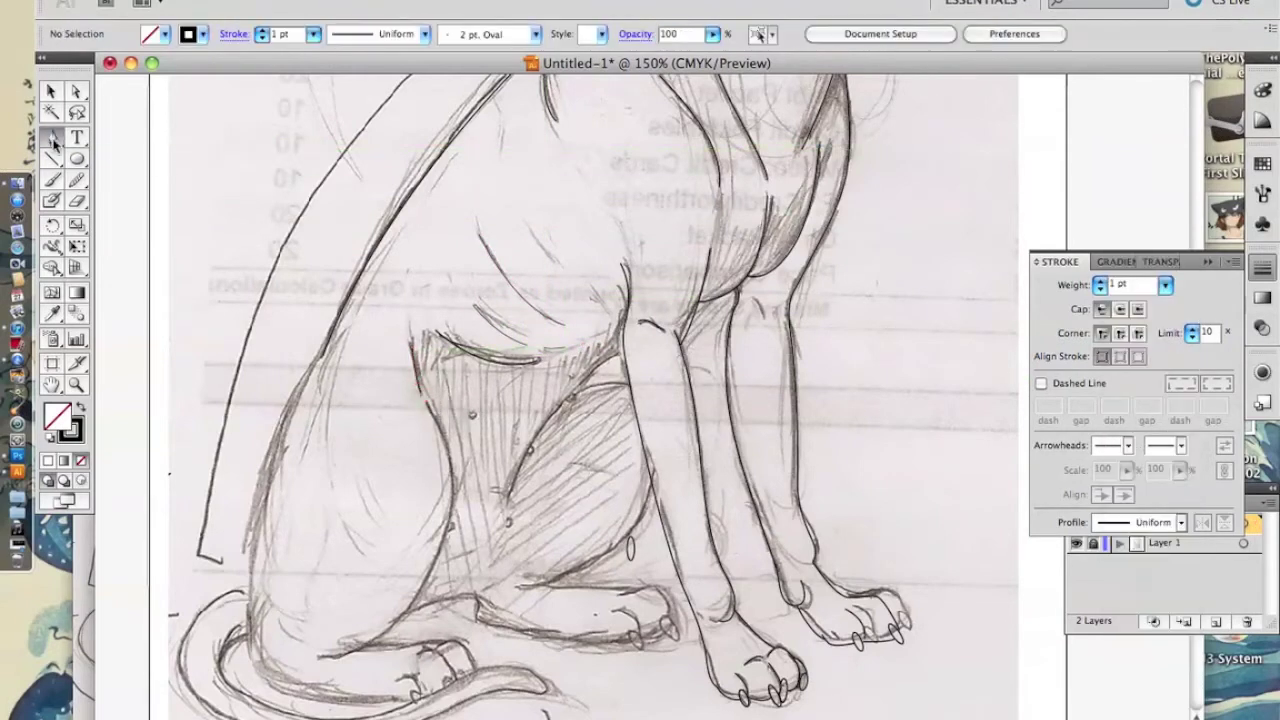
Shape the body contour and trace the curved leg line beneath the paw.
left_click_drag(420, 590, 355, 650)
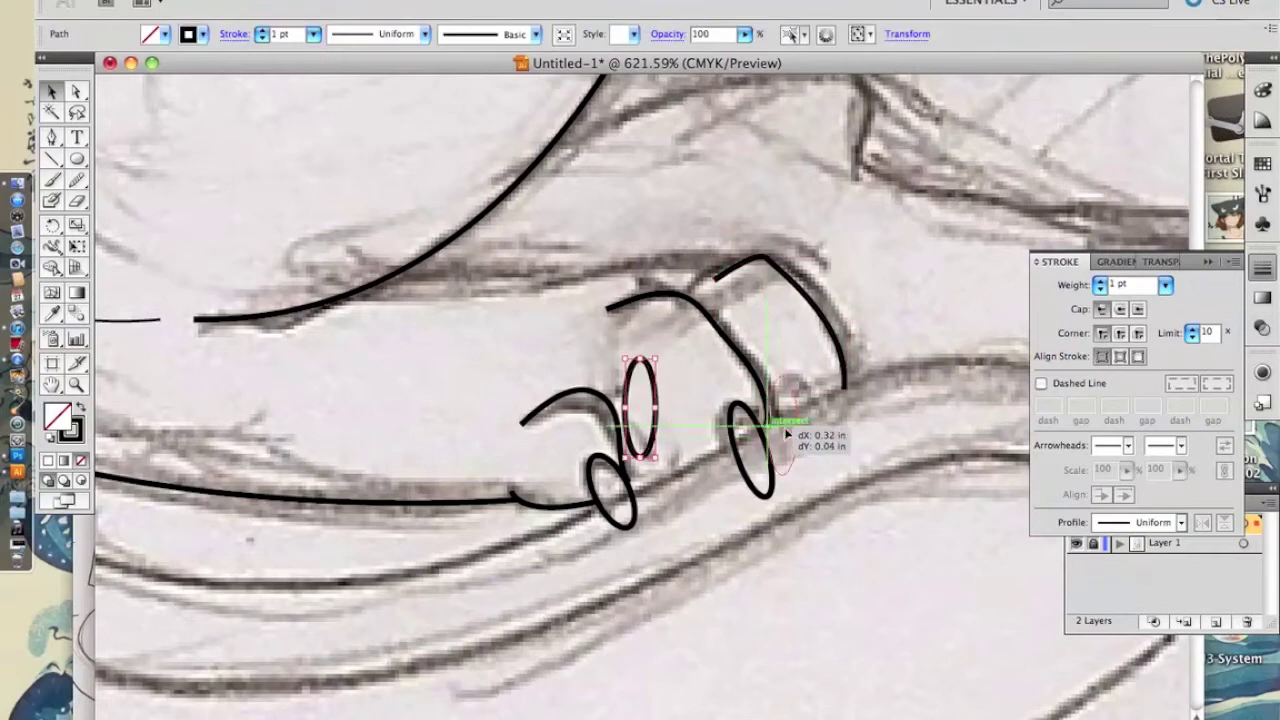
left_click_drag(786, 433, 790, 428)
key("p")
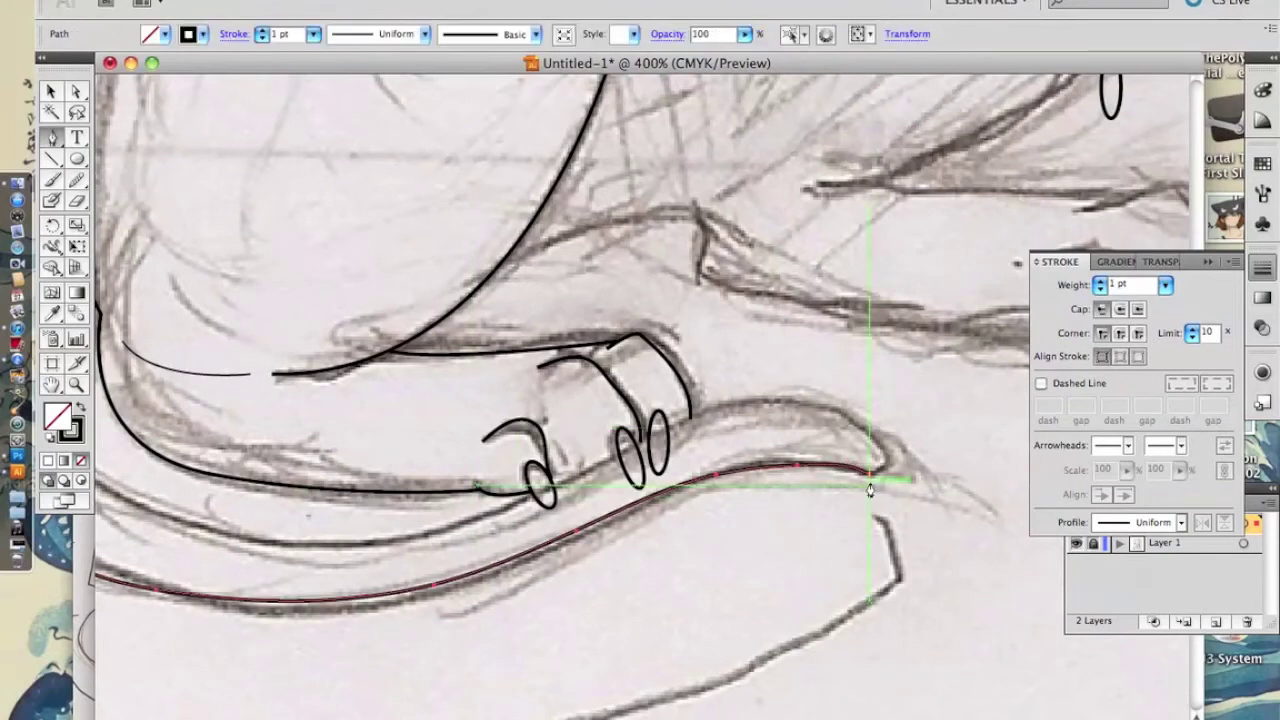
left_click_drag(576, 356, 960, 440)
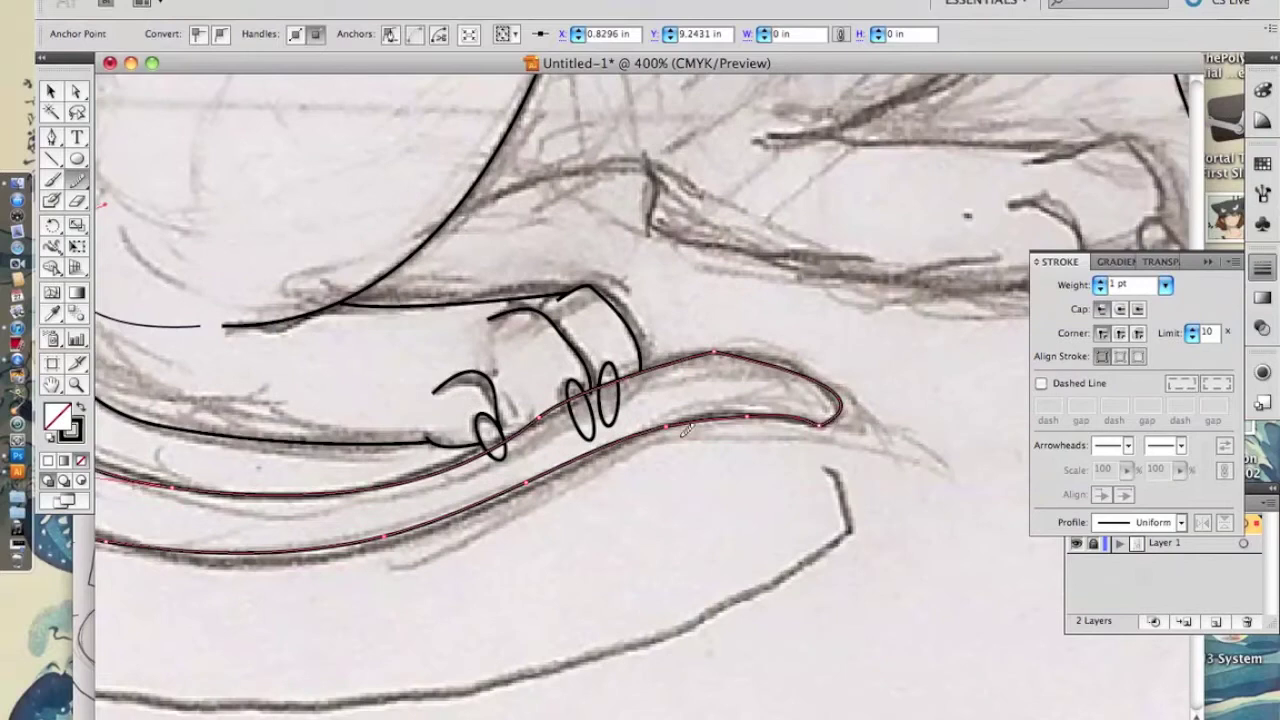
key("ctrl+shift+a")
Erase the lower part of one toe oval to leave a small loop.
left_click(498, 396)
left_click(450, 470)
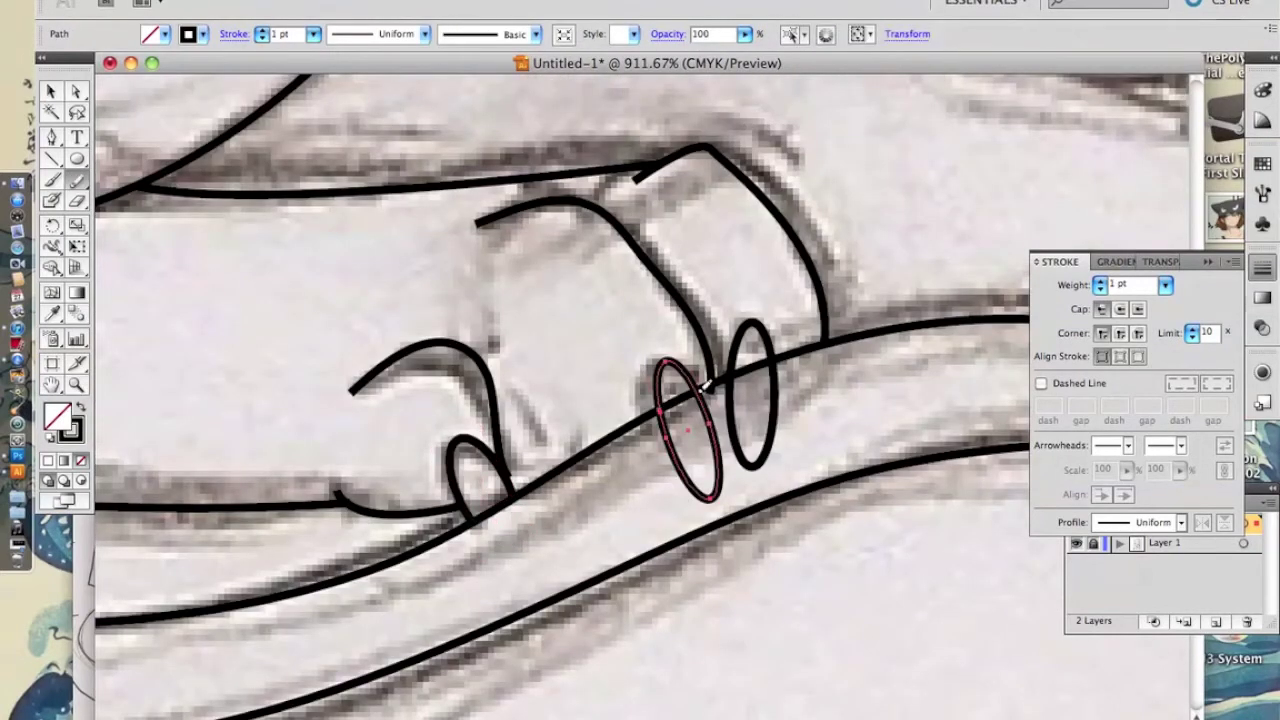
left_click_drag(706, 390, 720, 444)
left_click(740, 370, "ctrl")
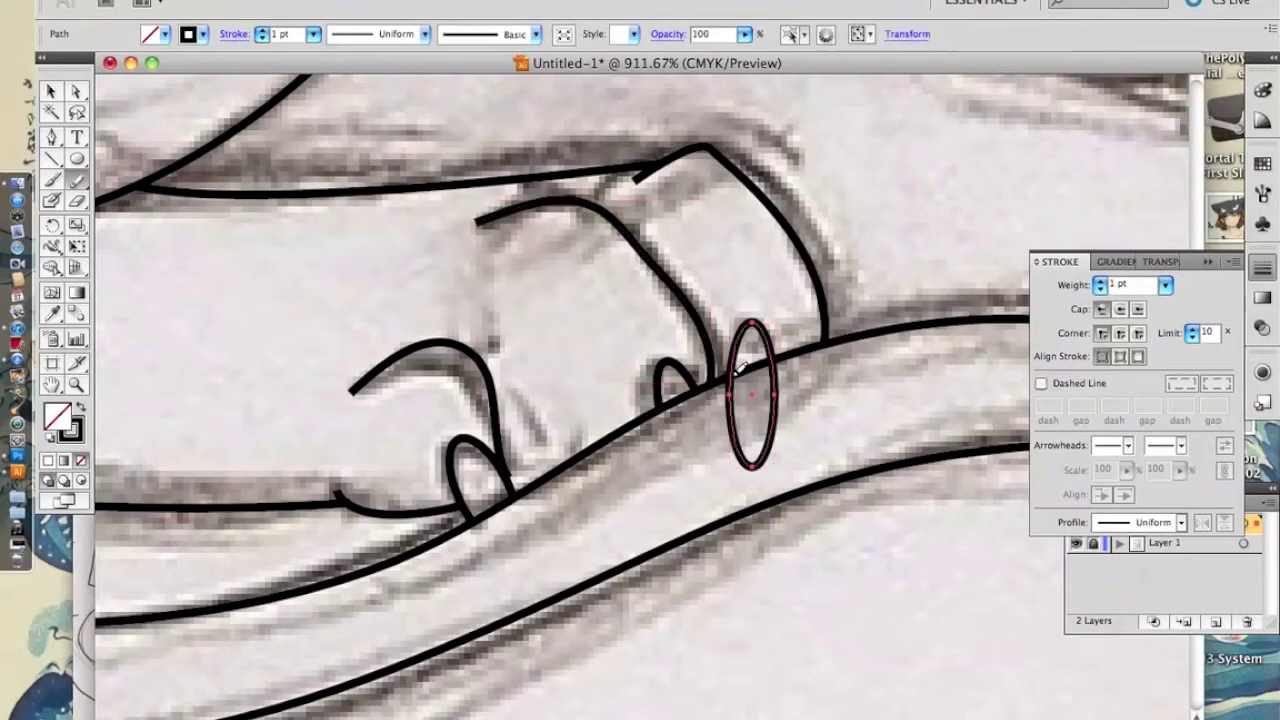
key("ctrl+minus")
key("ctrl+minus")
key("ctrl+minus")
key("ctrl+minus")
Continue the line near the tail, outline the hind paw and move a claw oval onto it.
key("p")
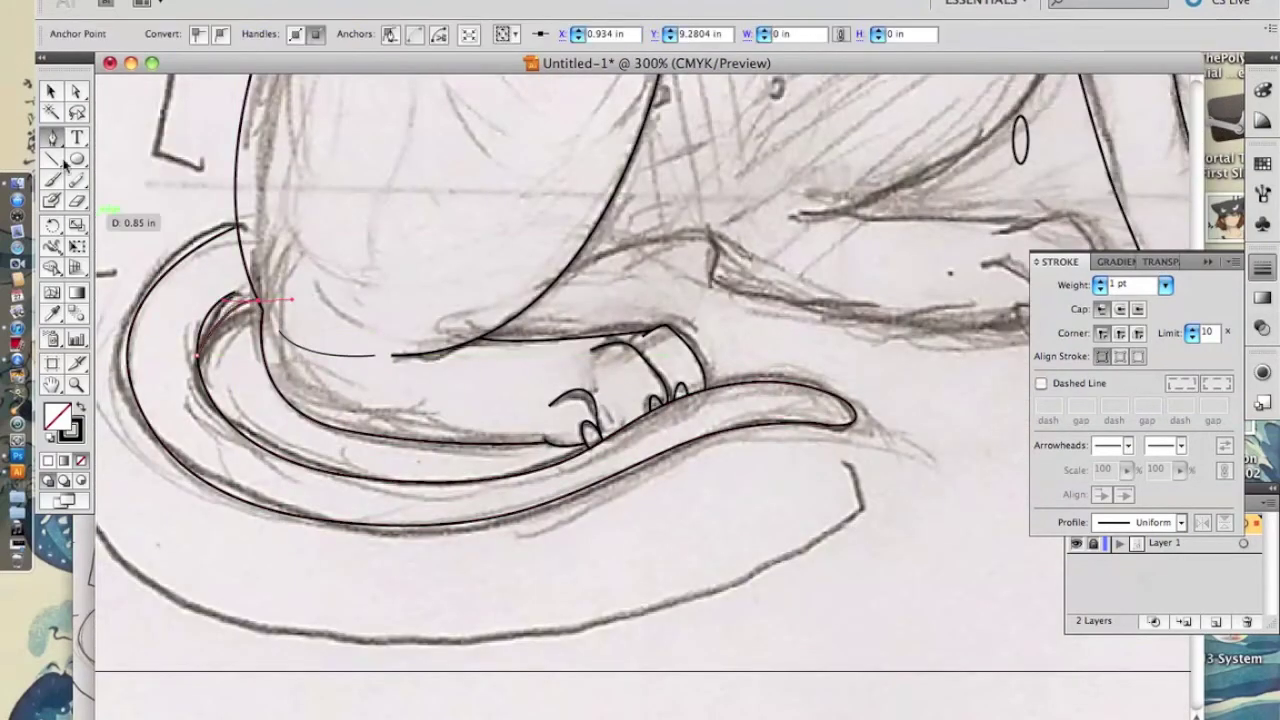
left_click_drag(290, 298, 215, 315)
scroll(473, 466, "up", 3)
scroll(473, 466, "right", 5)
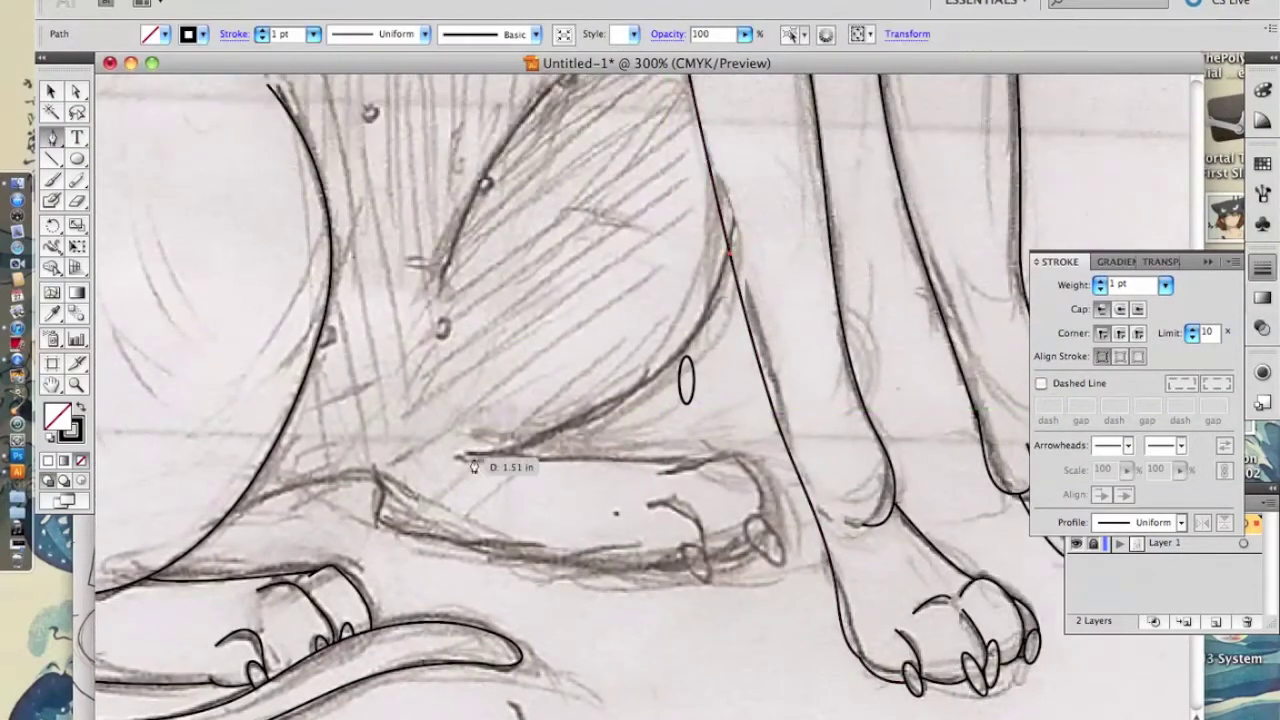
left_click(229, 510)
left_click_drag(375, 481, 377, 490)
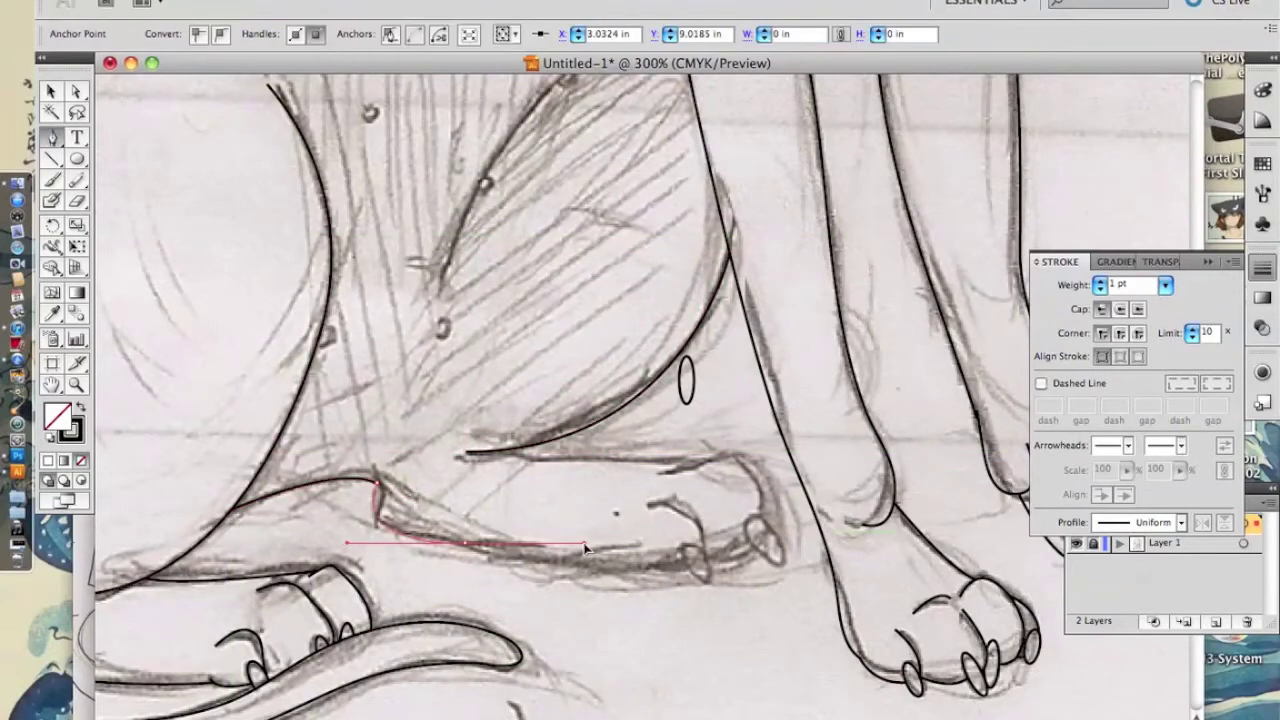
left_click(52, 92)
left_click_drag(645, 424, 690, 558)
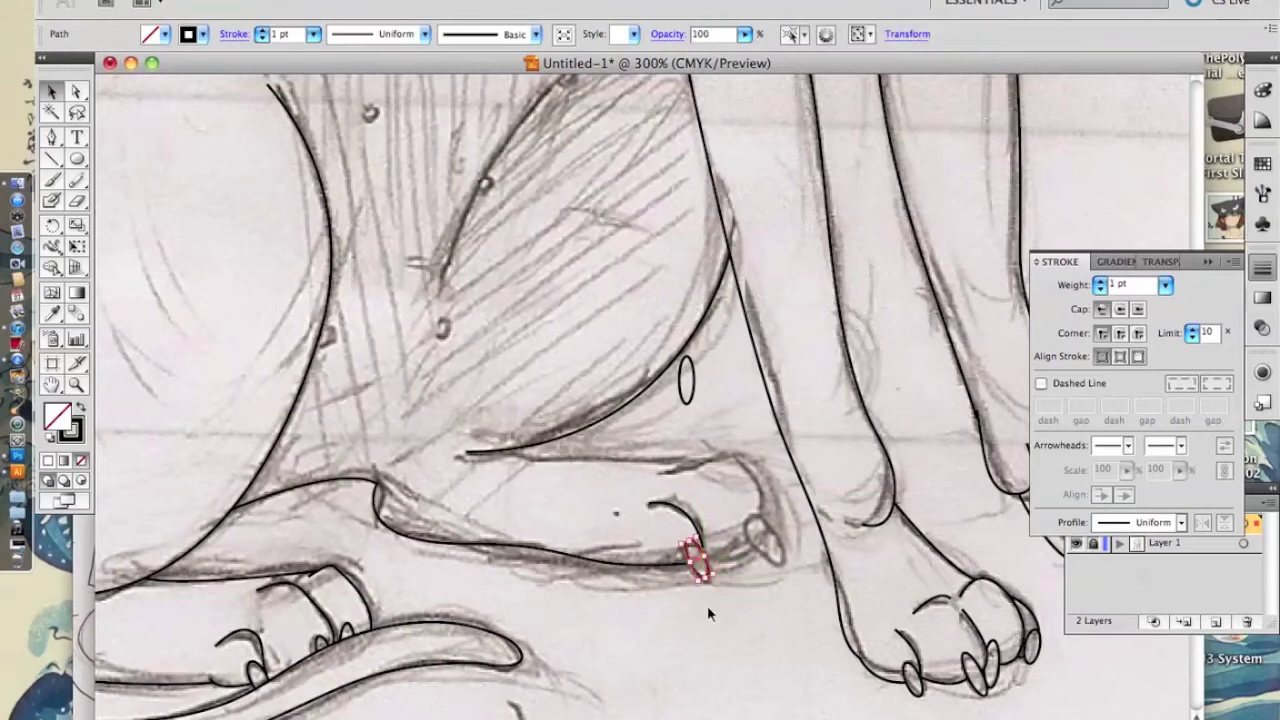
left_click_drag(707, 605, 626, 385)
Trace the hind paw's toe outline and place a claw oval at its tip.
key("p")
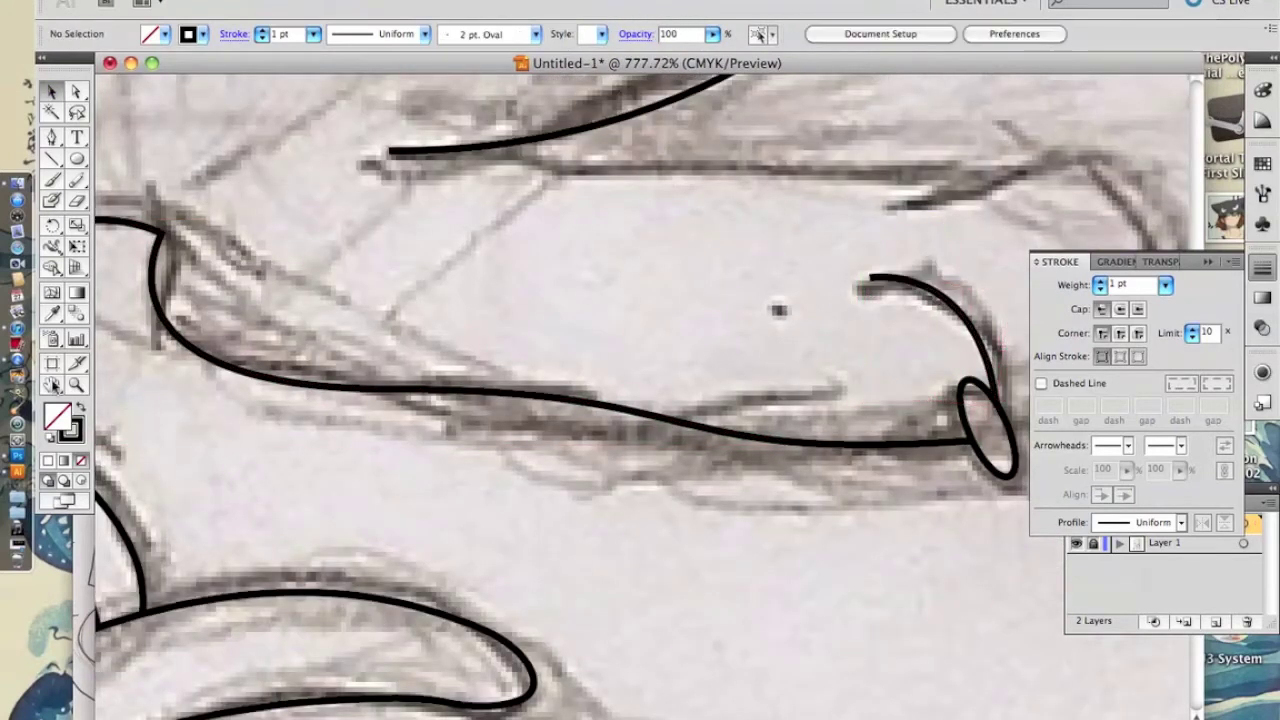
scroll(850, 300, "right", 5)
left_click(620, 205)
left_click_drag(797, 158, 832, 140)
left_click_drag(901, 378, 889, 436)
left_click_drag(852, 175, 858, 185)
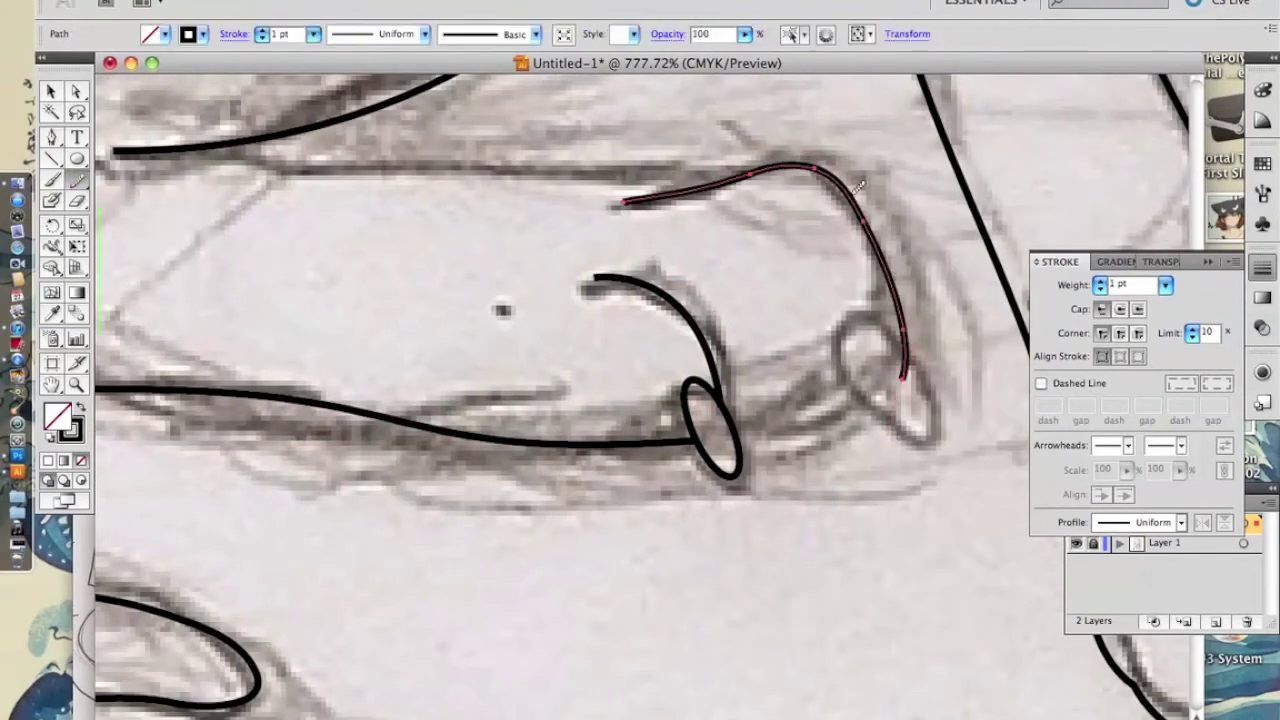
left_click_drag(887, 381, 890, 388)
Draw another curved toe line on the hind paw.
key("p")
left_click(662, 186)
left_click_drag(738, 196, 897, 182)
key("ctrl+shift+a")
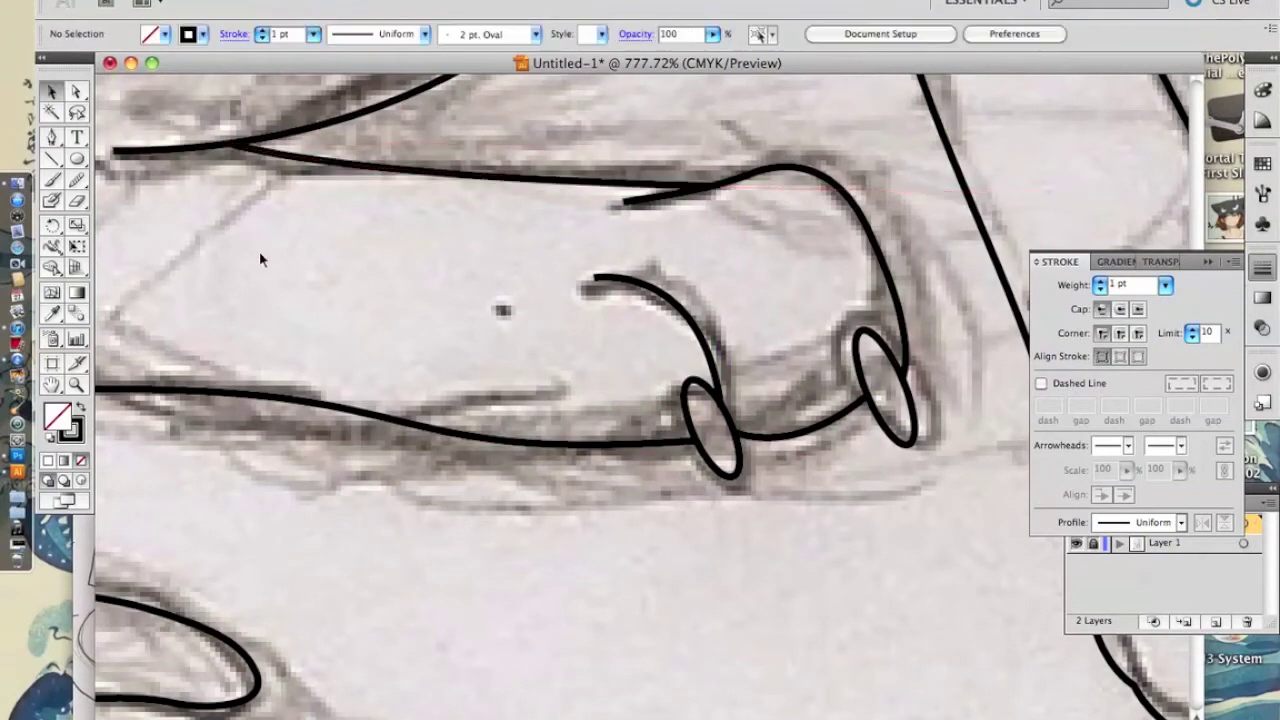
key("ctrl+minus")
key("ctrl+minus")
Draw a small ellipse over a chest spot and move it onto the chest curve.
mouse_move(682, 192)
left_mouse_down()
mouse_move(716, 352)
mouse_move(693, 158)
left_mouse_up()
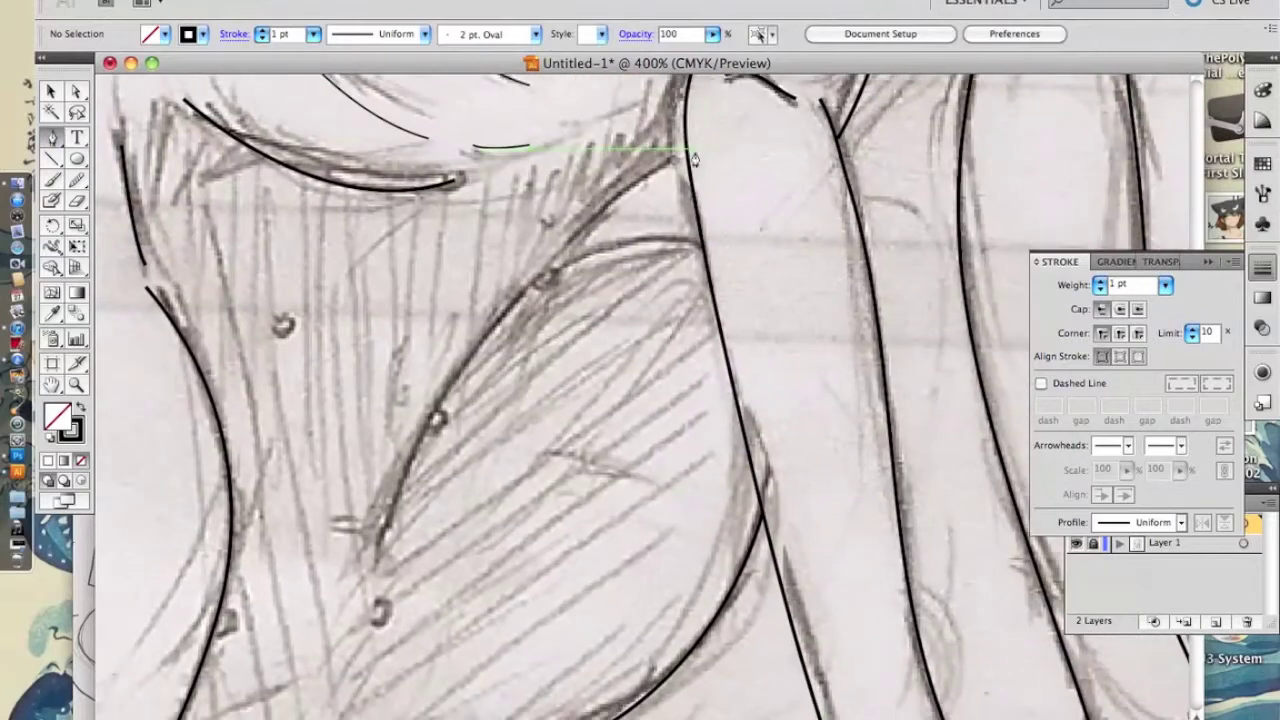
left_click_drag(375, 712, 375, 522)
key("ctrl+shift+a")
key("l")
left_click_drag(297, 168, 317, 188)
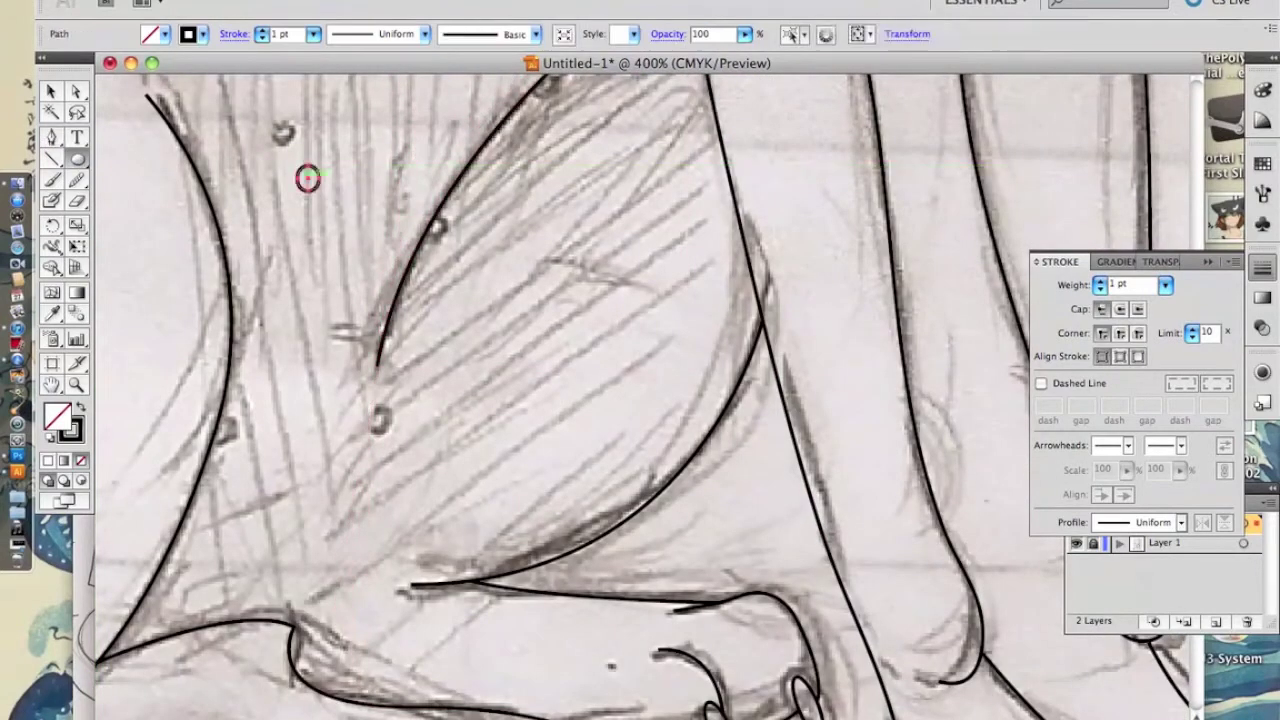
left_click_drag(641, 409, 641, 410)
scroll(652, 473, "up", 3)
left_click_drag(545, 208, 543, 206)
Cut the spot oval where it meets the chest curve.
key("ctrl+shift+a")
scroll(543, 206, "up", 5)
left_click(645, 272)
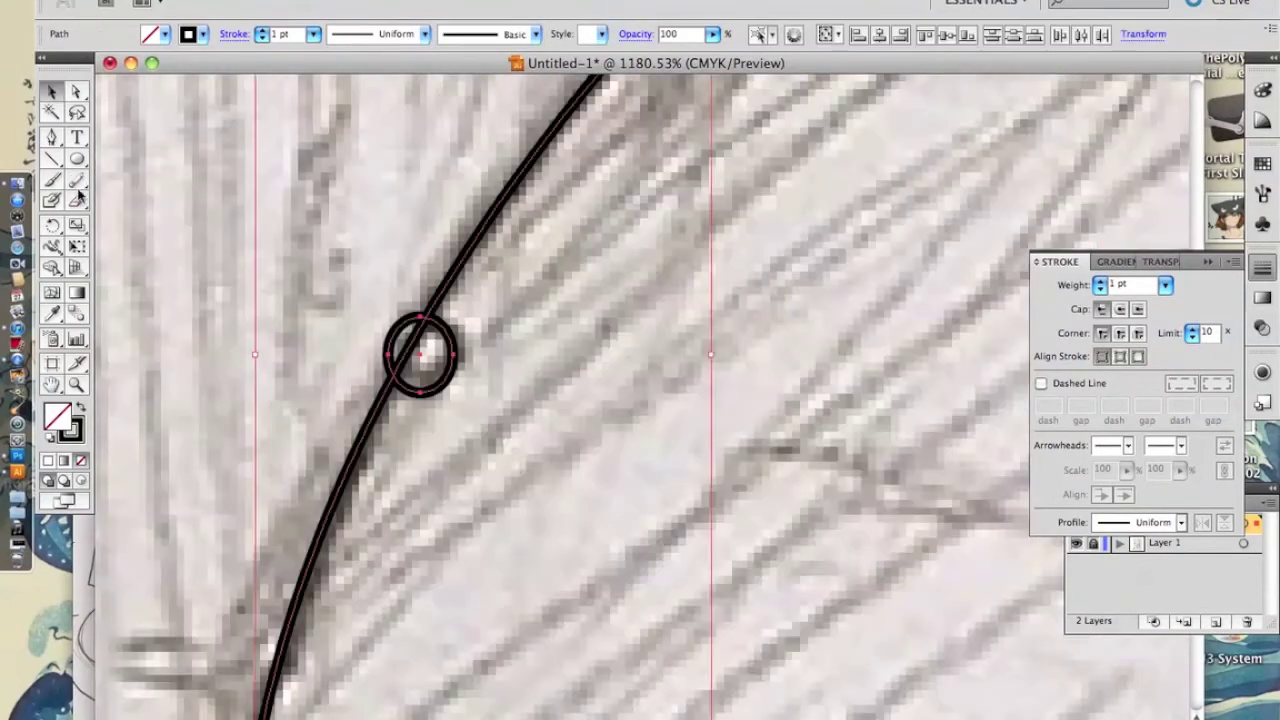
key("ctrl+z")
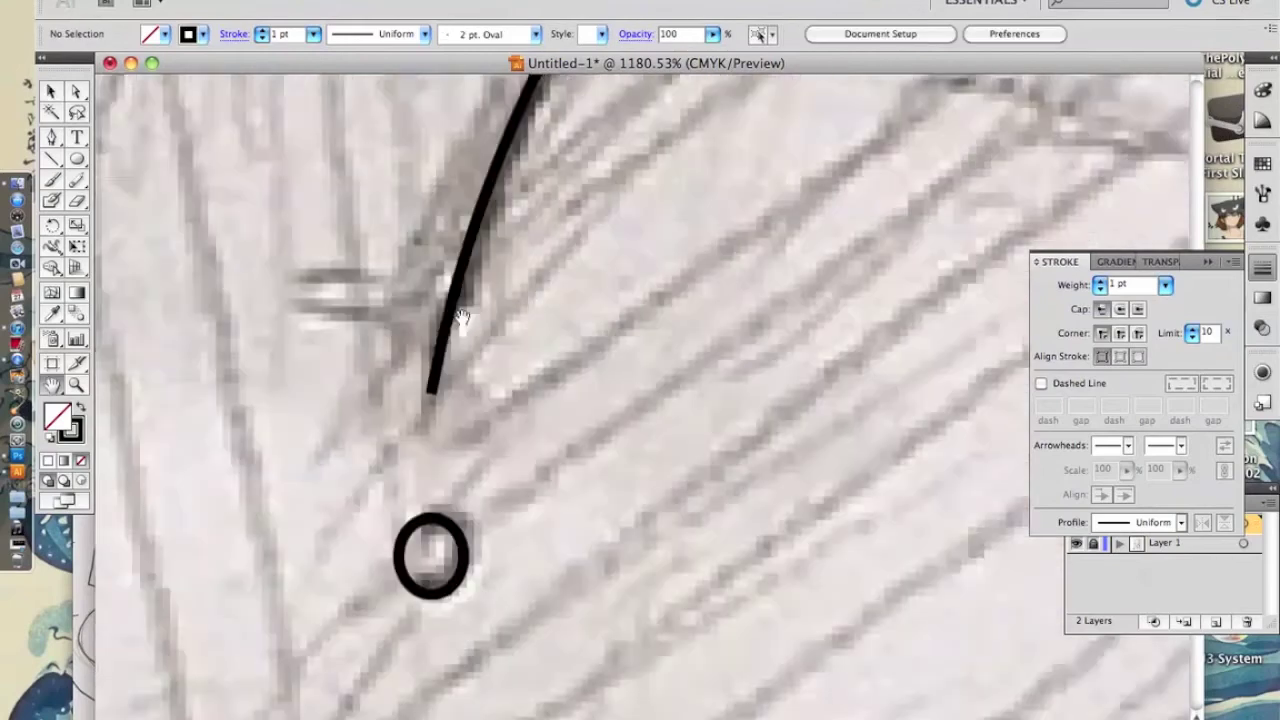
left_click(440, 447)
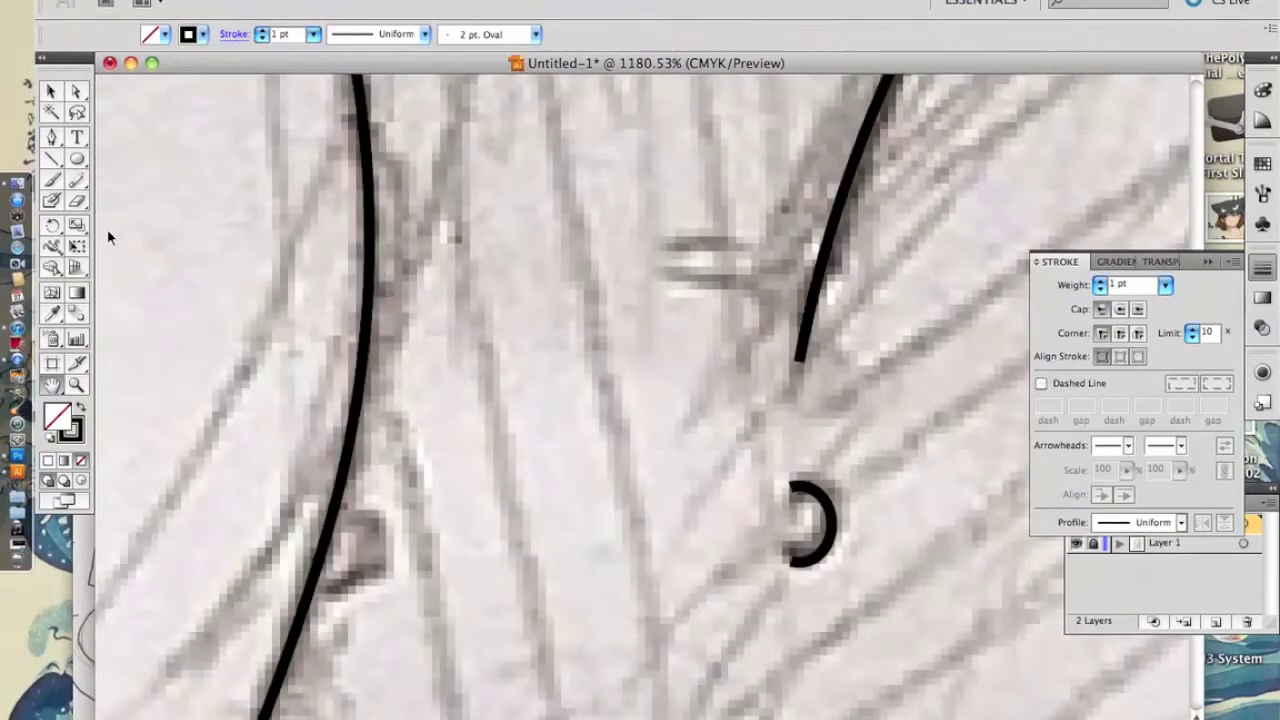
Paste copies of the spot oval onto other chest spots and trim them into U shapes.
key("ctrl+v")
left_click_drag(645, 410, 339, 548)
key("ctrl+z")
key("ctrl+v")
left_click_drag(643, 400, 372, 343)
key("ctrl+z")
key("ctrl+v")
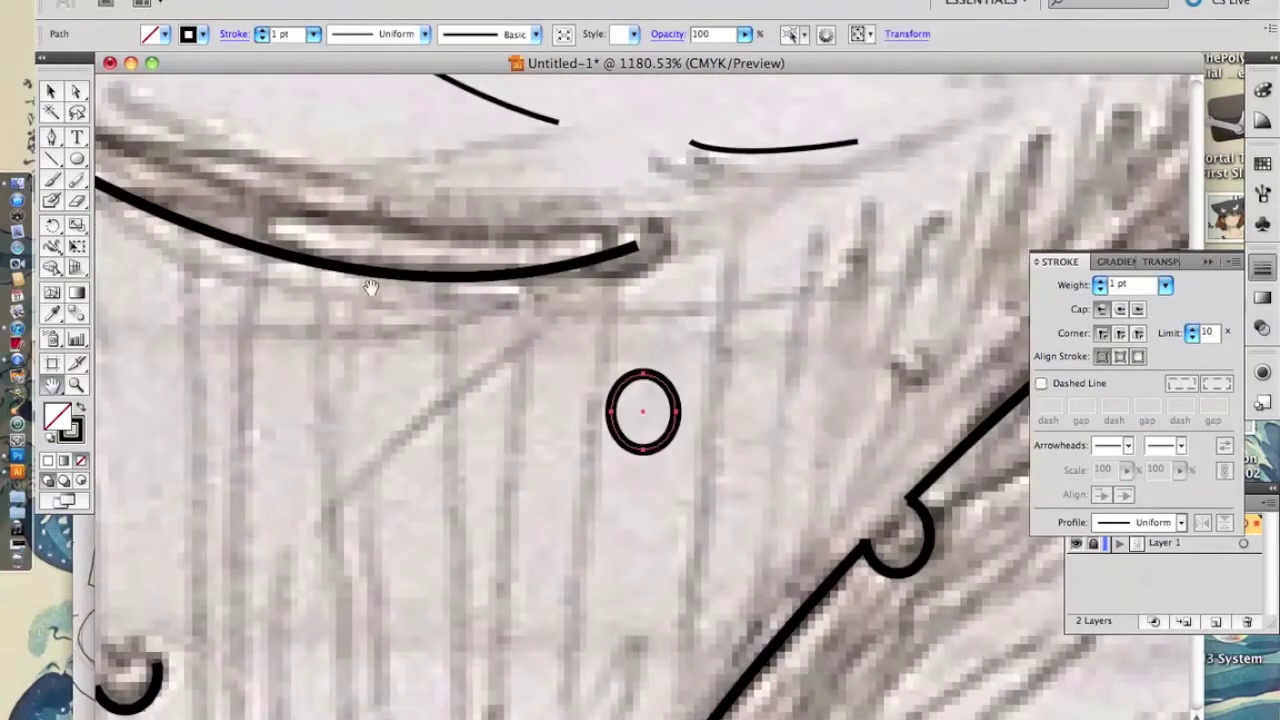
key("ctrl+z")
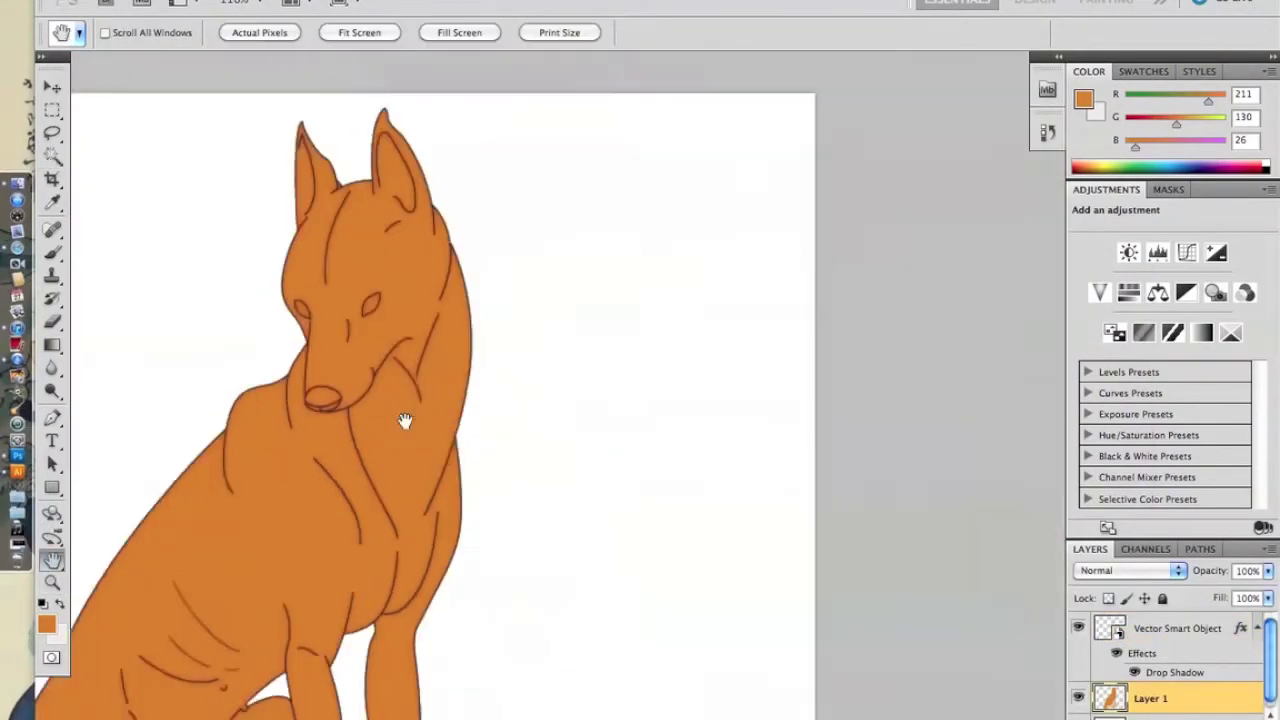
Group the selected orange dog layers into Group 1 with Ctrl+G.
key("ctrl+g")
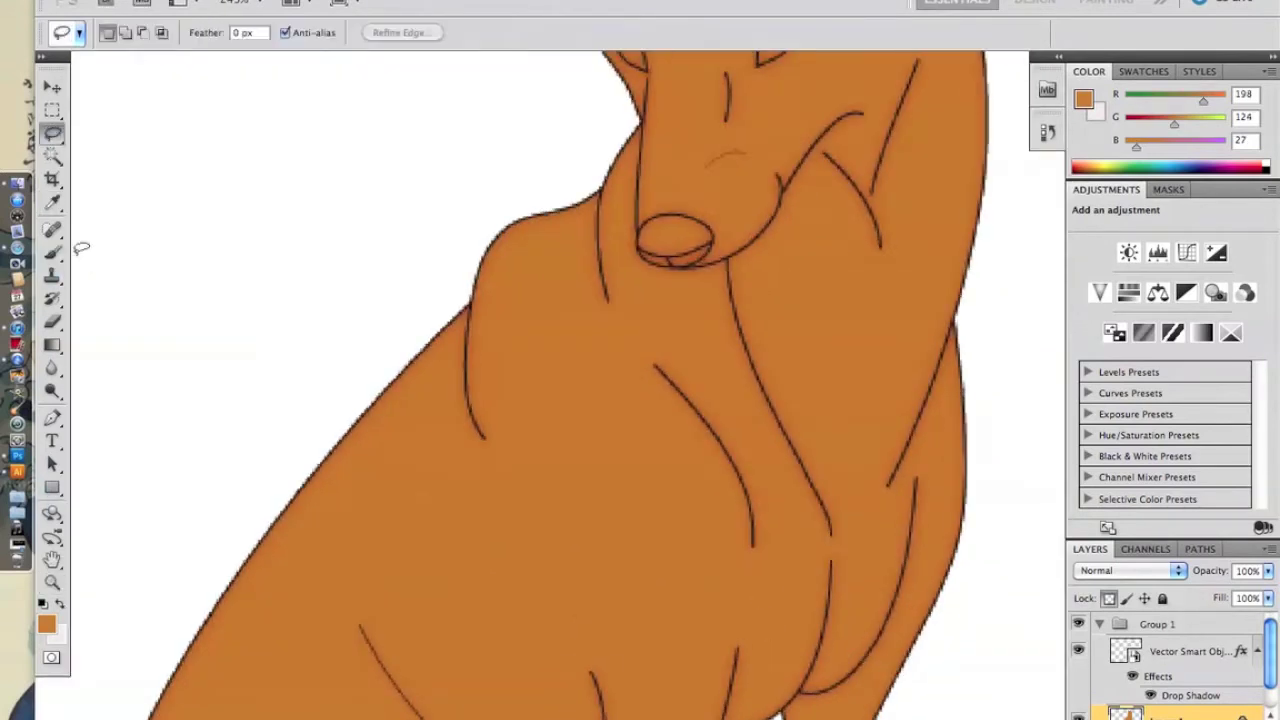
Paint white bristly fur across the dog's chest with a bristle brush.
right_click(635, 413)
left_click(605, 519)
key("x")
mouse_move(772, 545)
left_mouse_down()
mouse_move(797, 587)
mouse_move(784, 657)
left_mouse_up()
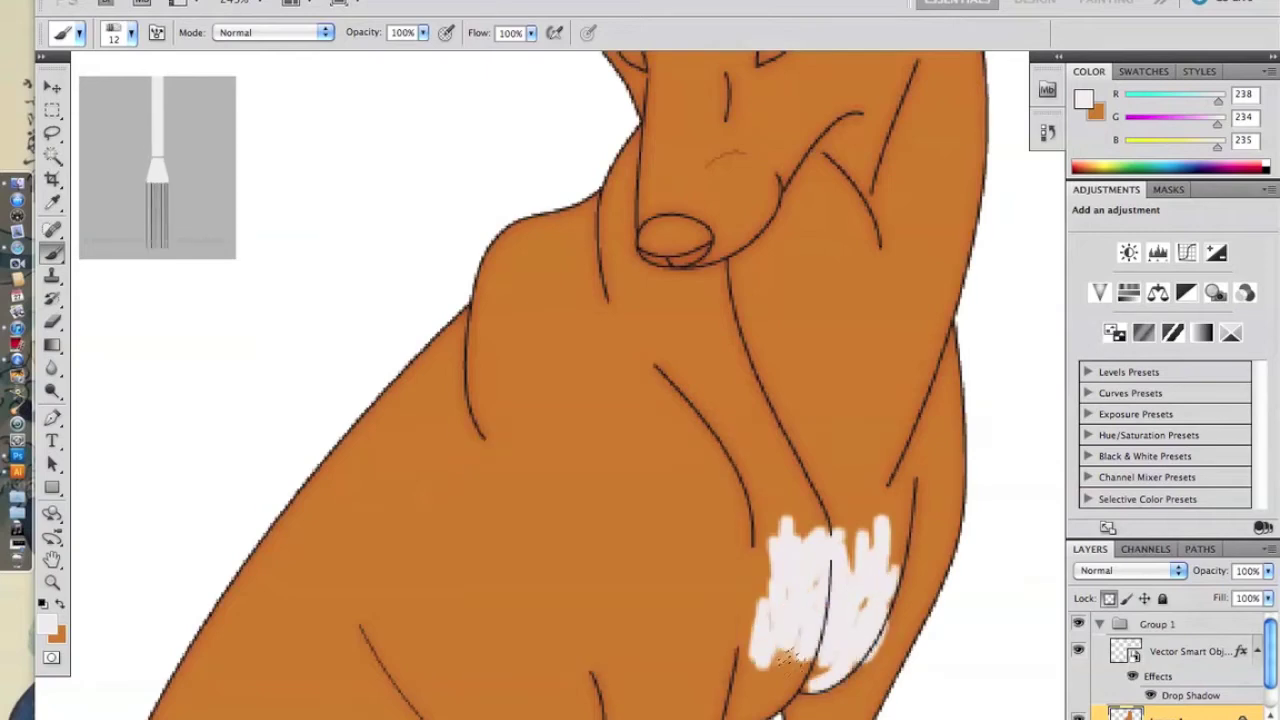
left_click_drag(360, 470, 620, 560)
left_click_drag(640, 490, 740, 600)
Cover the white test lettering with orange using a different brush tip.
right_click(585, 428)
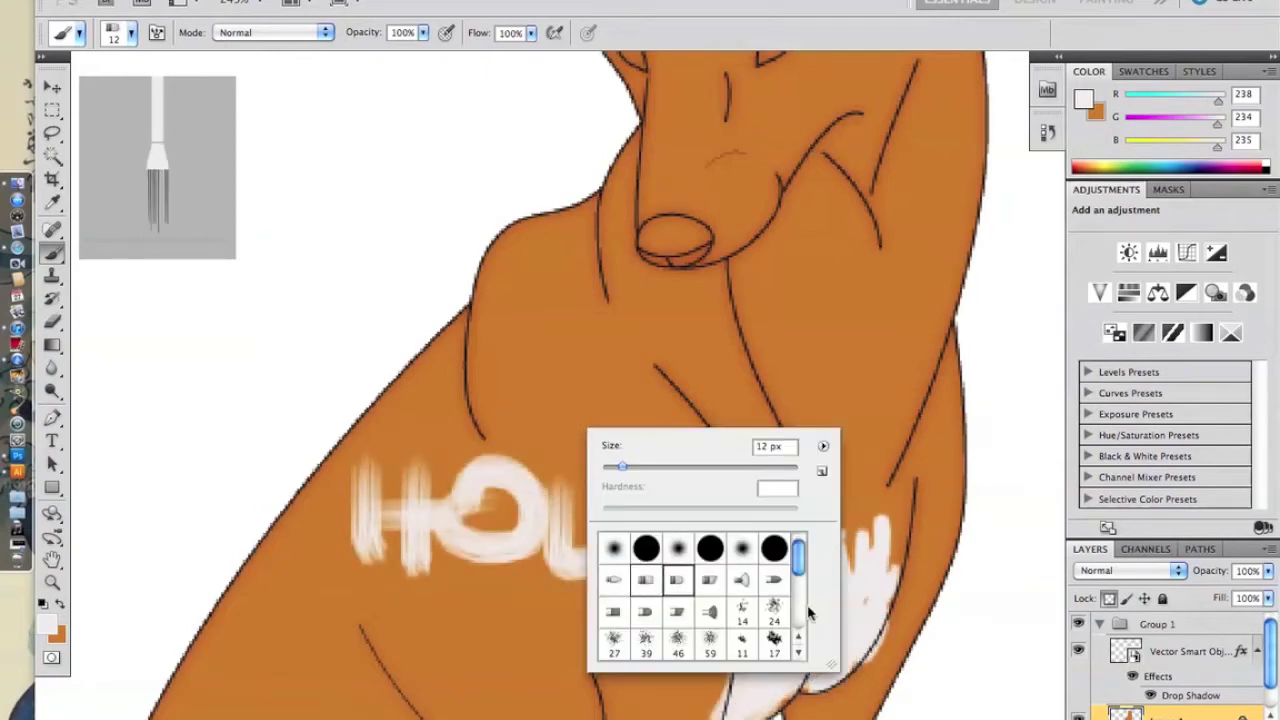
left_click(690, 635)
key("x")
left_click_drag(360, 510, 535, 545)
left_click_drag(470, 520, 697, 705)
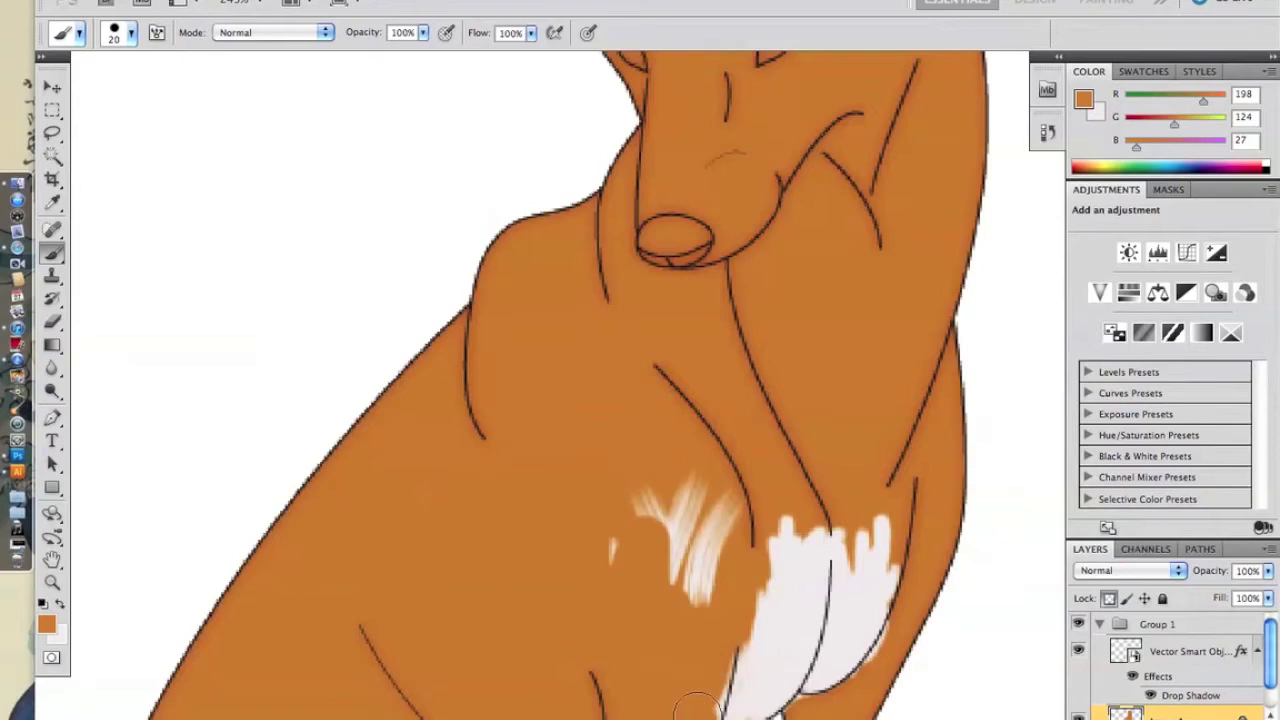
Smudge the orange coat down into the top edge of the white patch.
left_click(58, 368)
right_click(640, 440)
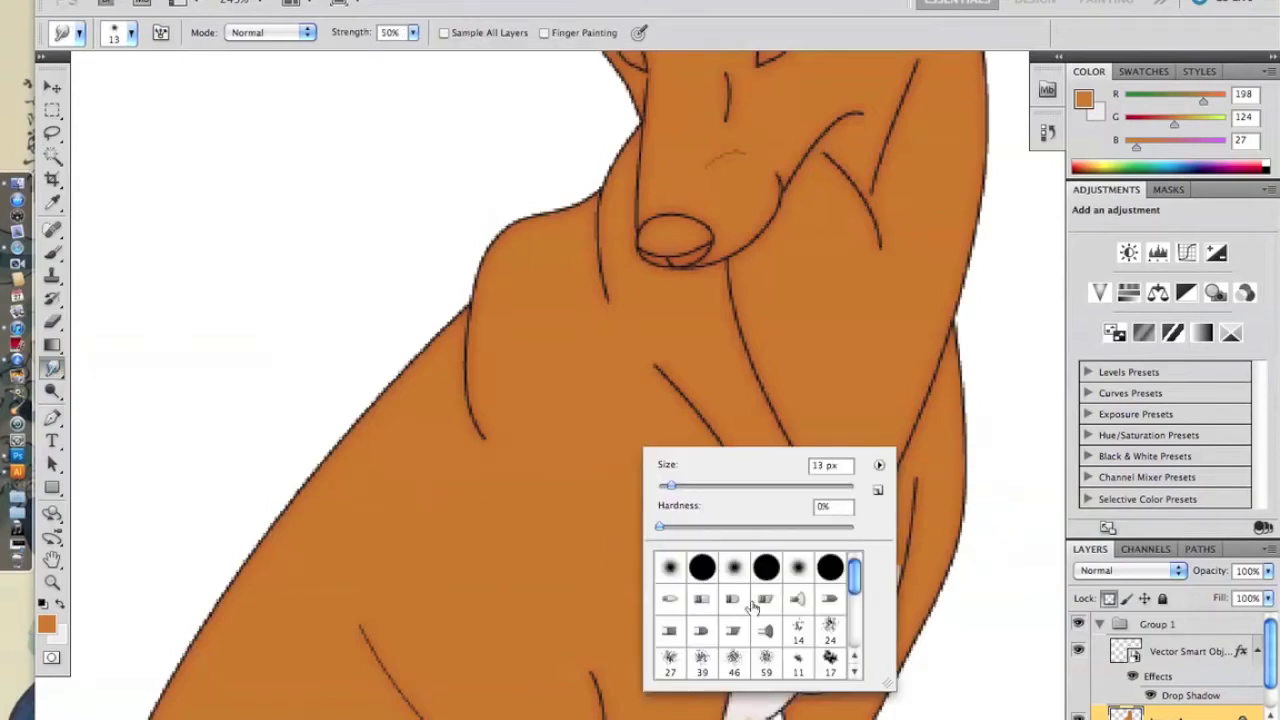
left_click_drag(850, 495, 855, 565)
right_click(826, 505)
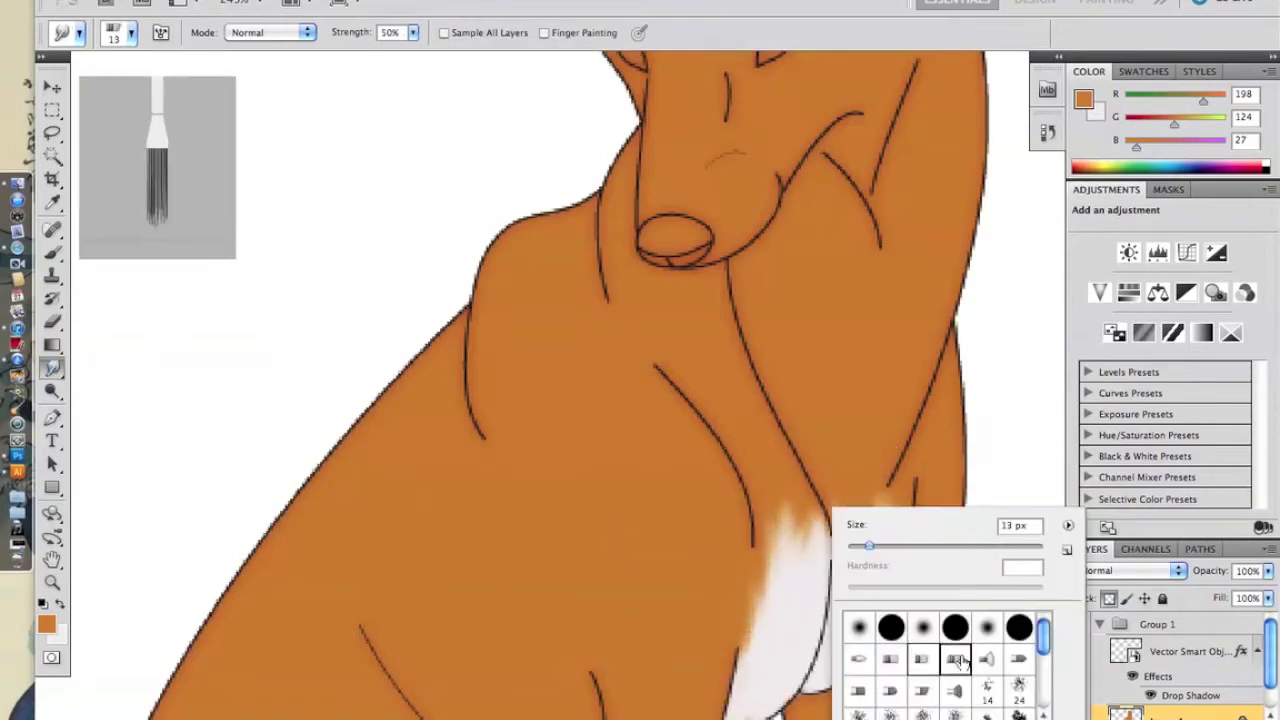
left_click_drag(785, 515, 873, 537)
Zoom in on the face and paint both of the dog's eyes black.
left_click_drag(330, 250, 329, 371)
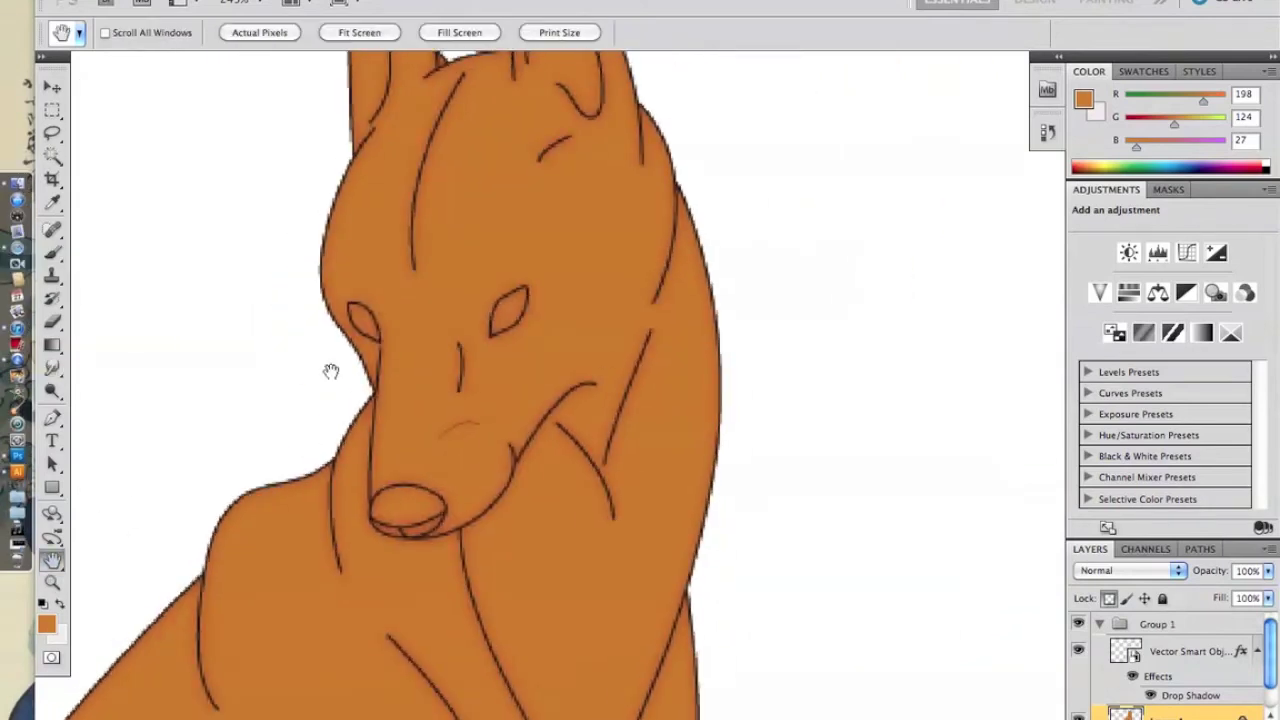
key("z")
left_click(537, 480)
left_click(45, 625)
left_click(580, 217)
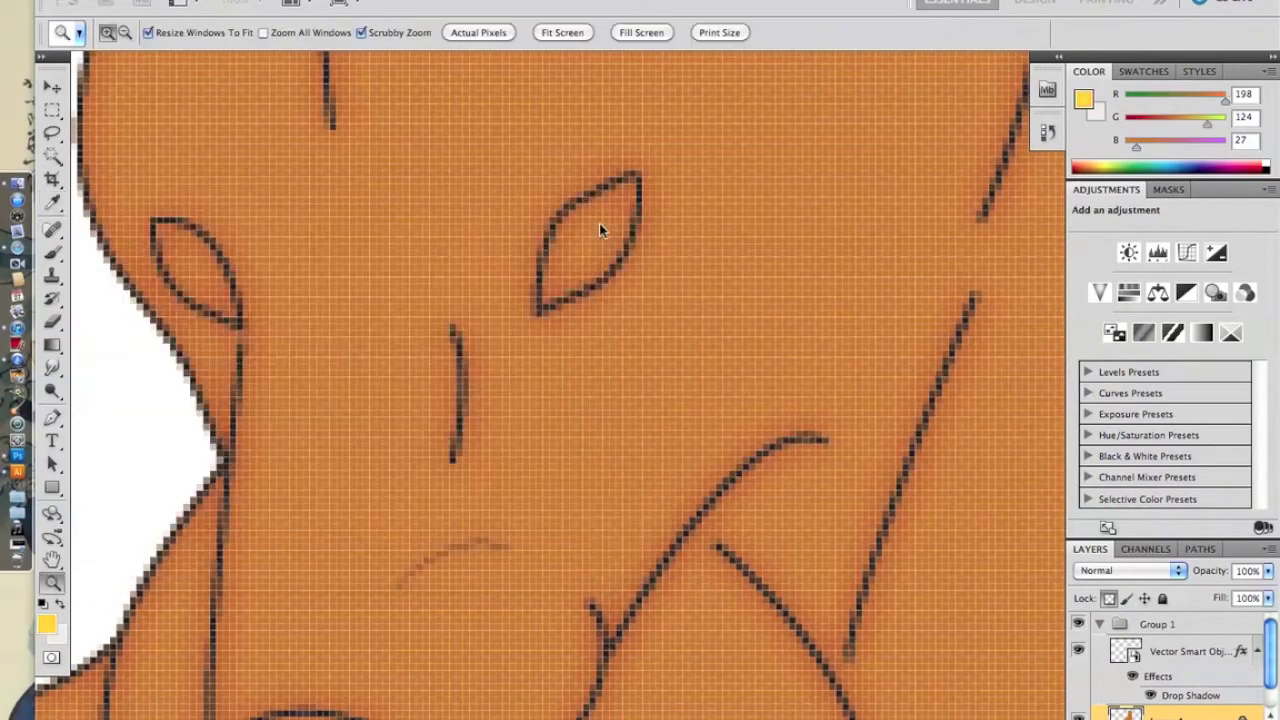
key("x")
key("b")
left_click_drag(530, 310, 630, 190)
left_click_drag(262, 272, 205, 225)
Clean up the black spill around both eyes with a Magic Wand selection and sampled orange.
left_click(52, 155)
left_click(70, 250)
key("i")
left_click(771, 98)
key("b")
left_click_drag(640, 180, 520, 310)
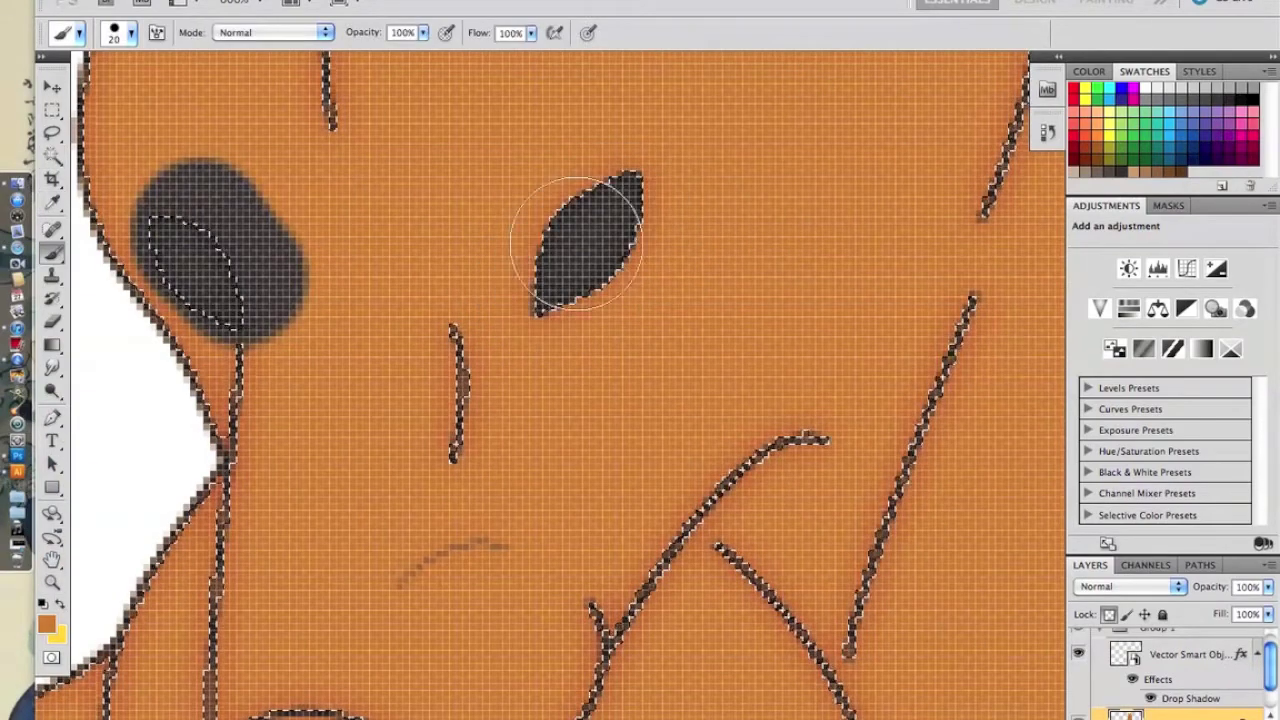
left_click_drag(280, 280, 170, 200)
key("w")
Set the brush colour to golden df951f for the irises.
key("b")
key("x")
right_click(571, 234)
key("Return")
key("i")
left_click(46, 625)
left_click(690, 258)
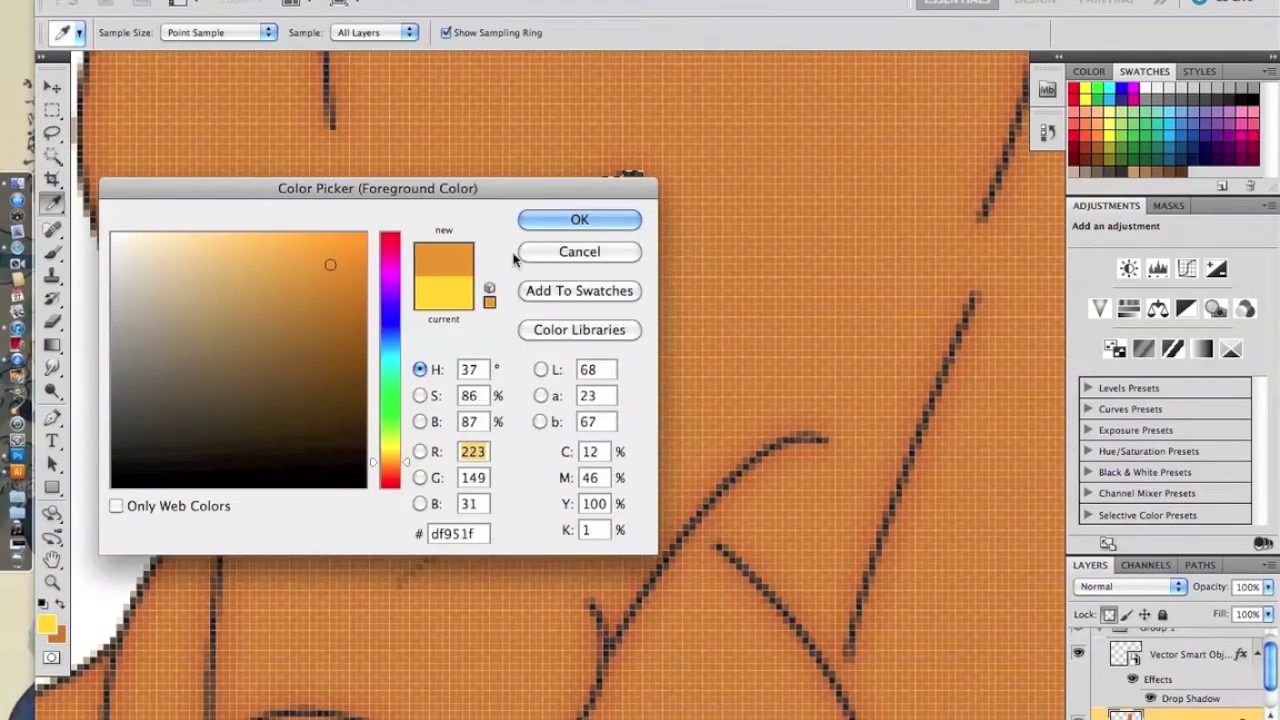
left_click(579, 220)
Paint a golden iris in the right eye and select the left eye for its iris.
left_click(578, 240)
key("w")
left_click(225, 308)
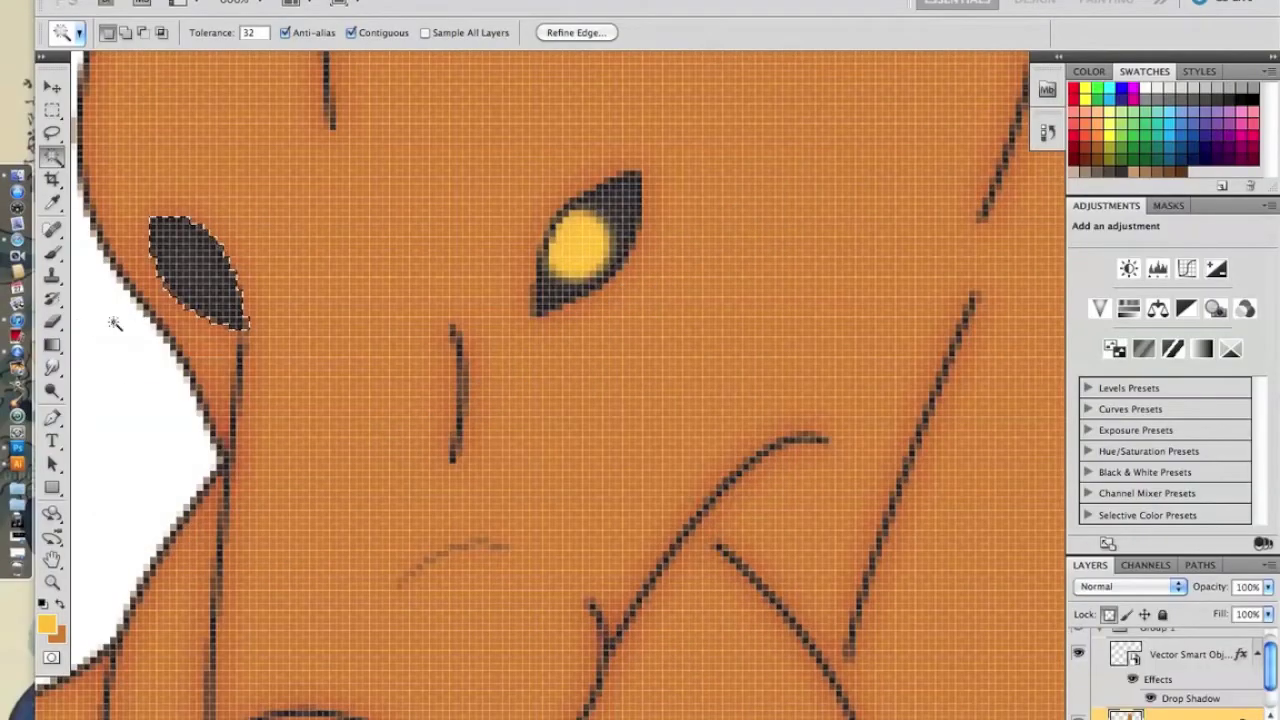
key("b")
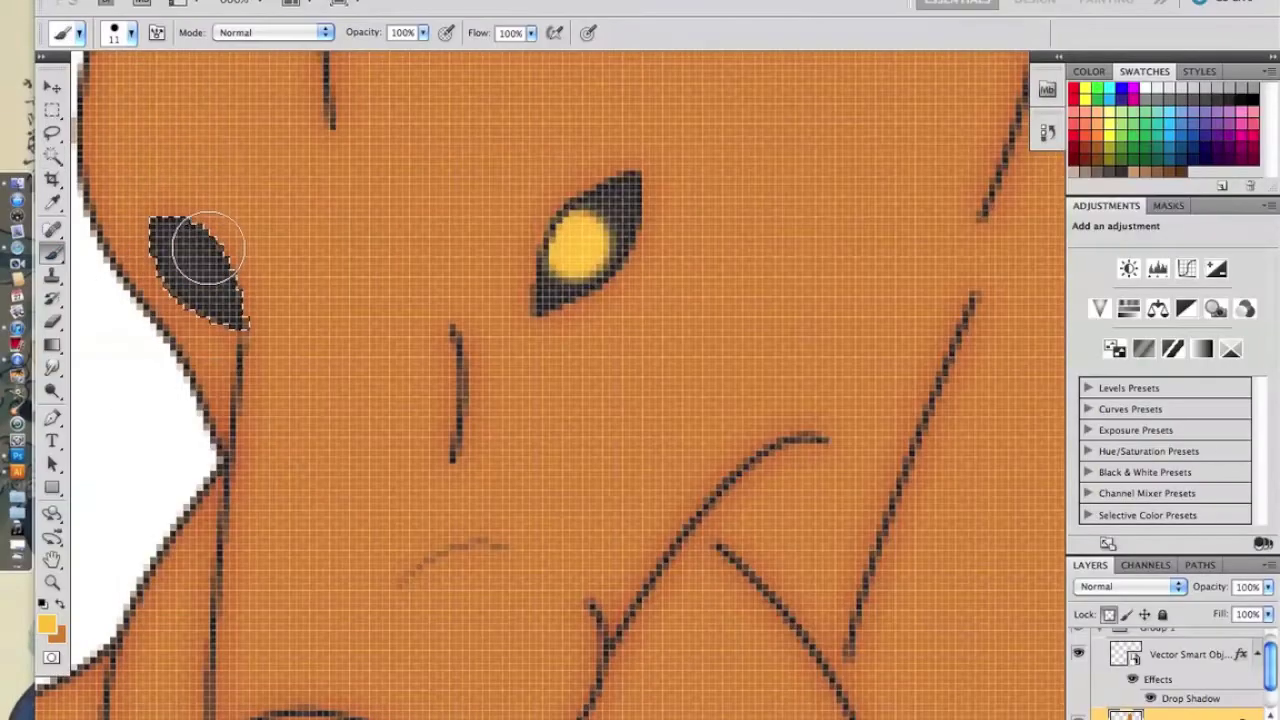
right_click(250, 258)
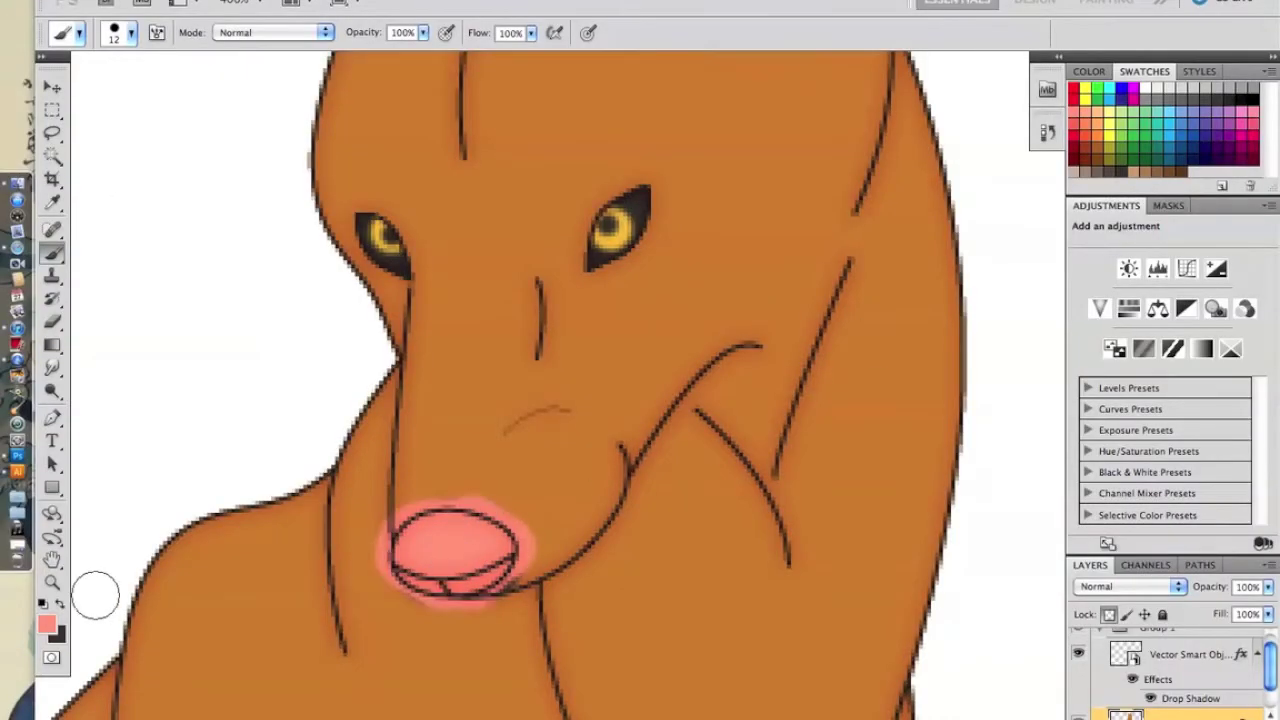
Paint over the dog's nose in a light peach colour.
left_click(46, 625)
left_click(390, 462)
key("Return")
key("b")
left_click_drag(390, 540, 420, 580)
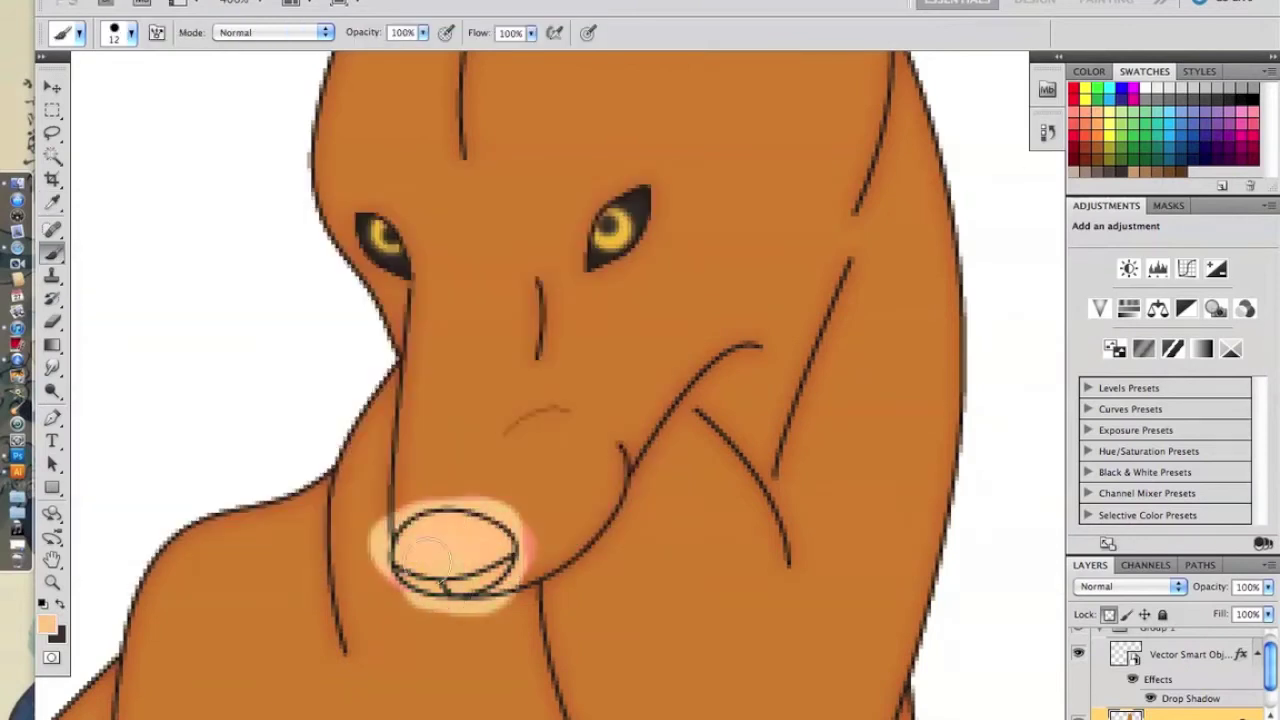
left_click(48, 626)
key("Return")
Clear the peach overspill outside the nose outline, then deselect.
key("w")
left_click(470, 300)
key("i")
left_click(48, 258)
key("ctrl+d")
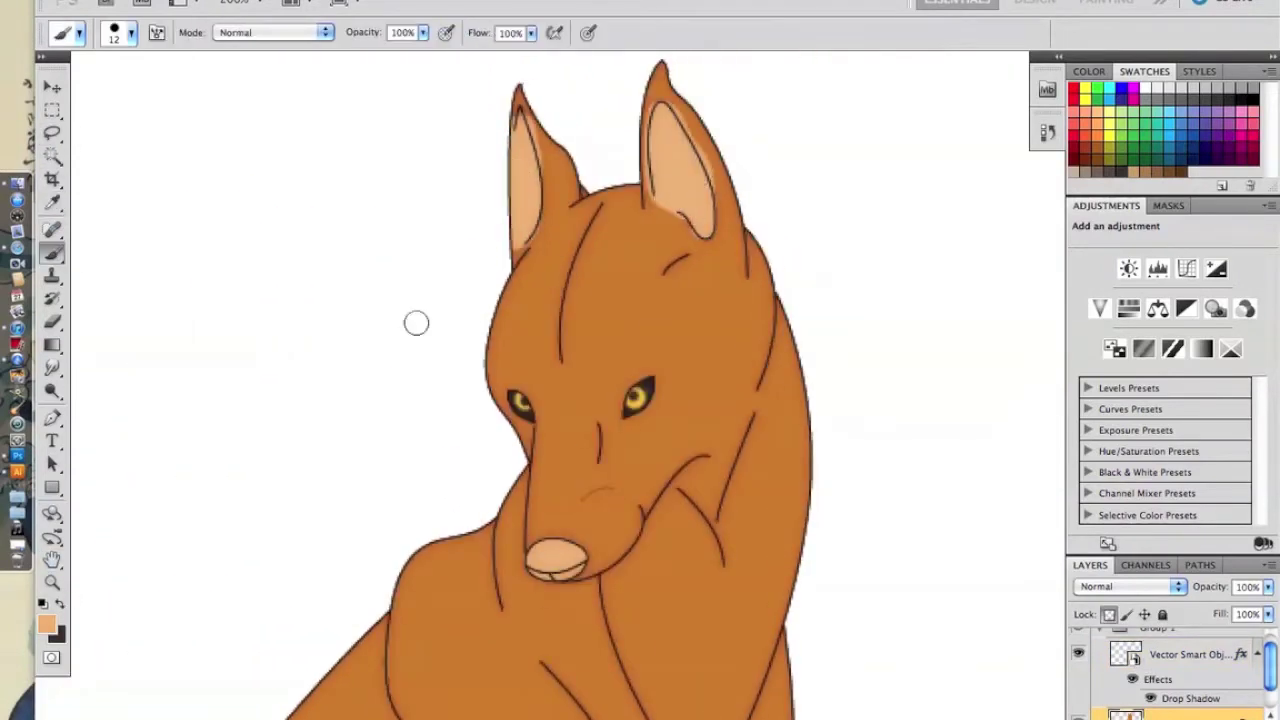
left_click(432, 98, "ctrl")
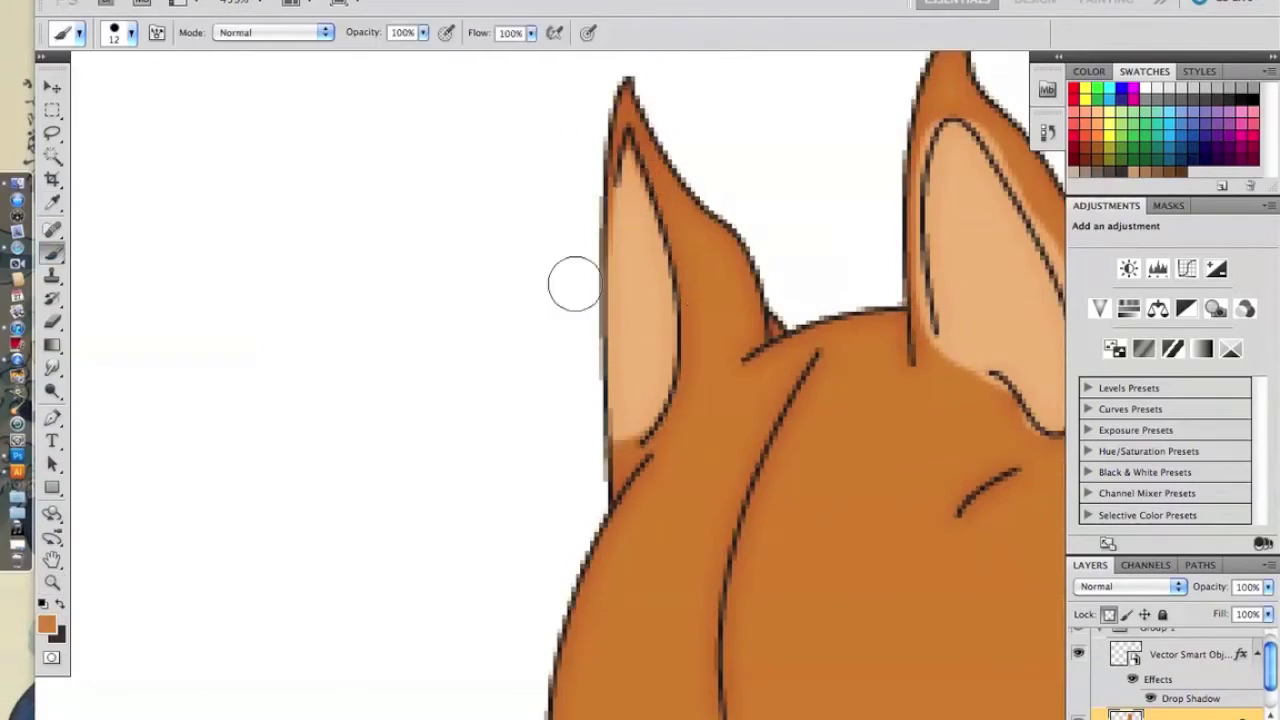
left_click_drag(506, 528, 146, 508)
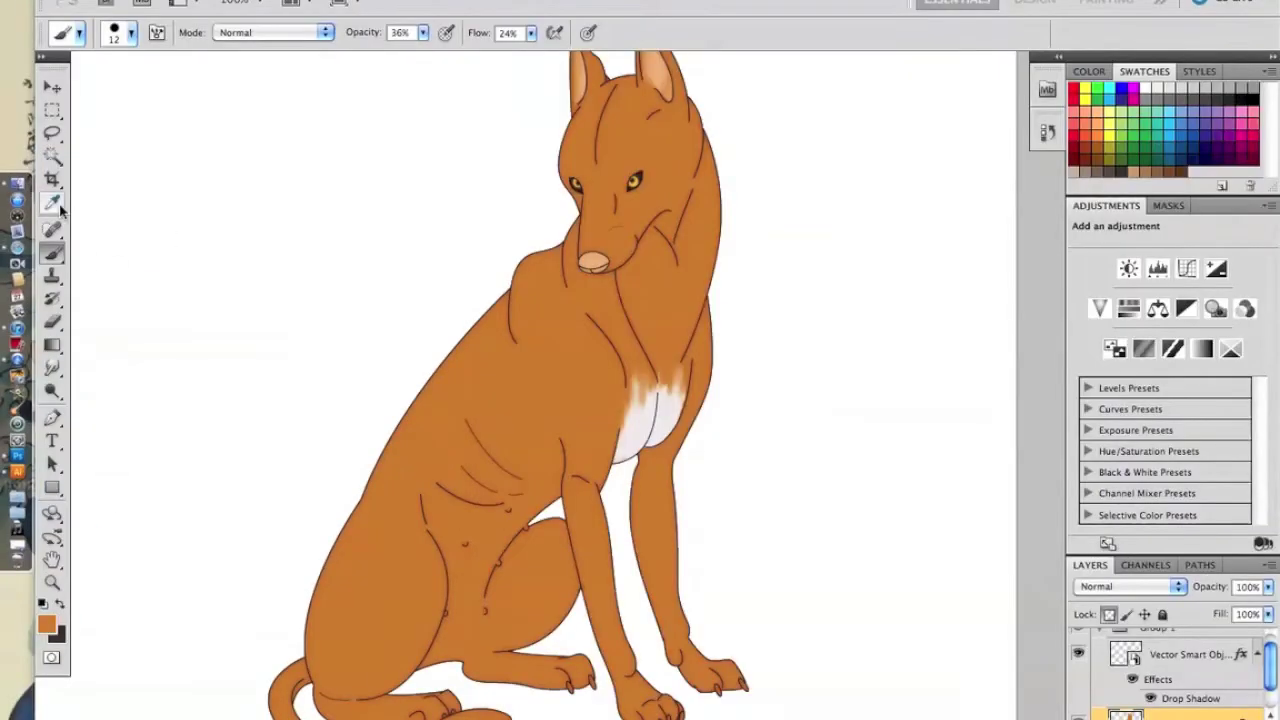
Brush white onto the chest patch and light tan over the belly and inner leg.
left_click_drag(266, 480, 463, 509)
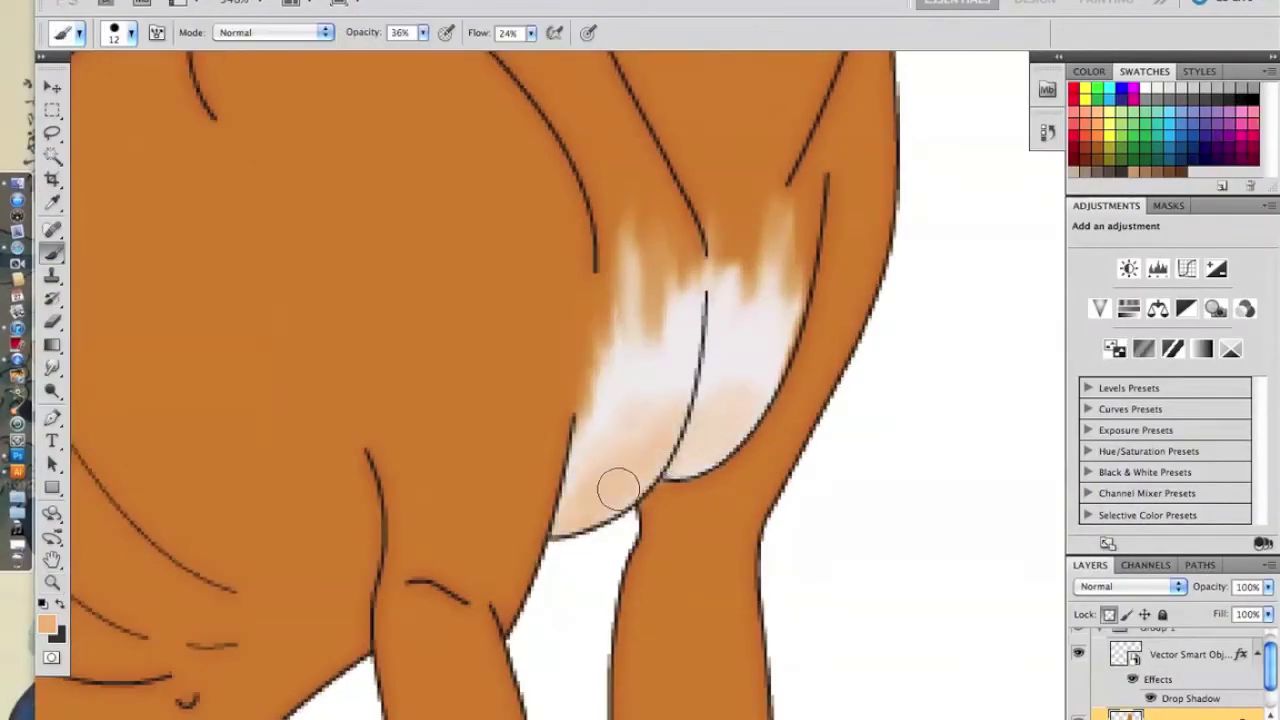
left_click_drag(679, 329, 766, 297)
mouse_move(417, 429)
left_mouse_down()
mouse_move(614, 243)
mouse_move(395, 615)
mouse_move(300, 700)
left_mouse_up()
left_click_drag(290, 340, 471, 369)
left_click_drag(423, 32, 450, 60)
mouse_move(300, 450)
left_mouse_down()
mouse_move(497, 325)
mouse_move(586, 243)
left_mouse_up()
Add more light tan from the chest tip down to the leg at higher opacity.
scroll(343, 563, "down", 3)
scroll(343, 563, "down", 2)
left_click_drag(371, 534, 330, 385)
scroll(636, 372, "up", 7)
left_click_drag(658, 190, 265, 440)
left_click(423, 32)
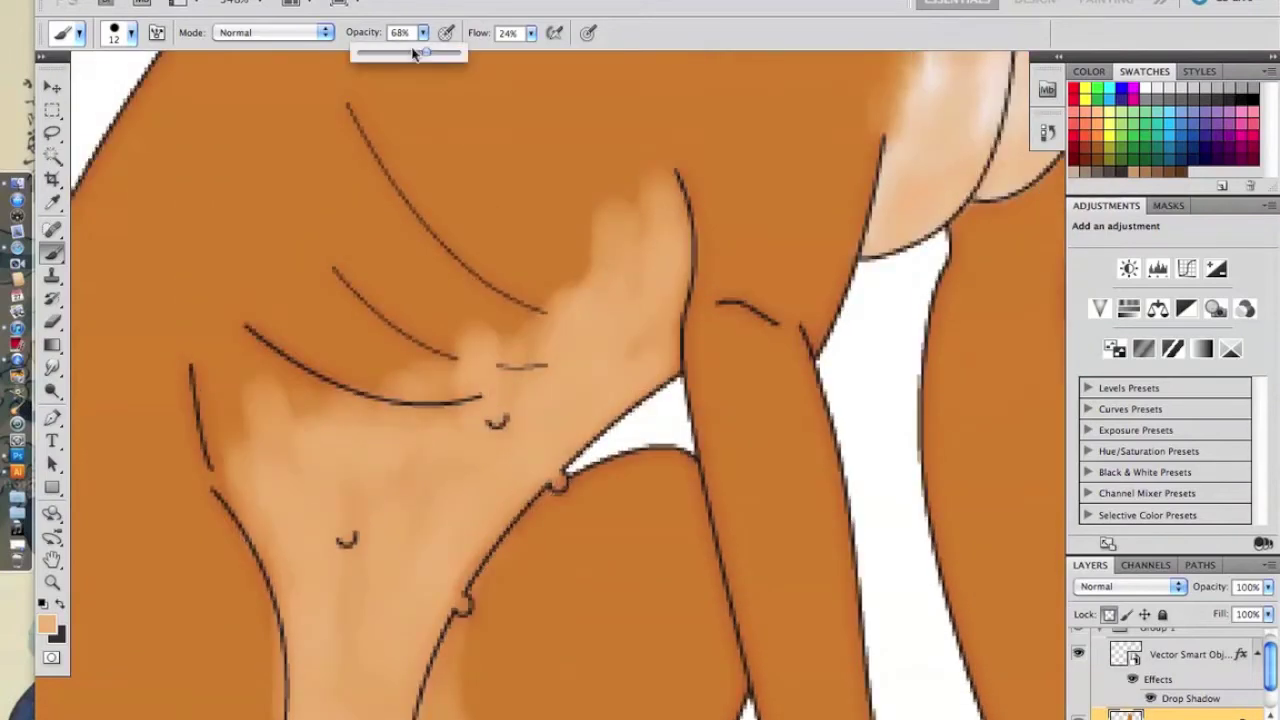
mouse_move(378, 478)
left_mouse_down()
mouse_move(529, 343)
mouse_move(600, 200)
left_mouse_up()
scroll(309, 591, "down", 5)
left_click_drag(360, 690, 480, 380)
Blend the white and tan tones into the coat with a size 46 soft Smudge brush.
left_click(52, 205)
left_click(52, 252)
scroll(550, 385, "up", 2)
scroll(550, 385, "up", 2)
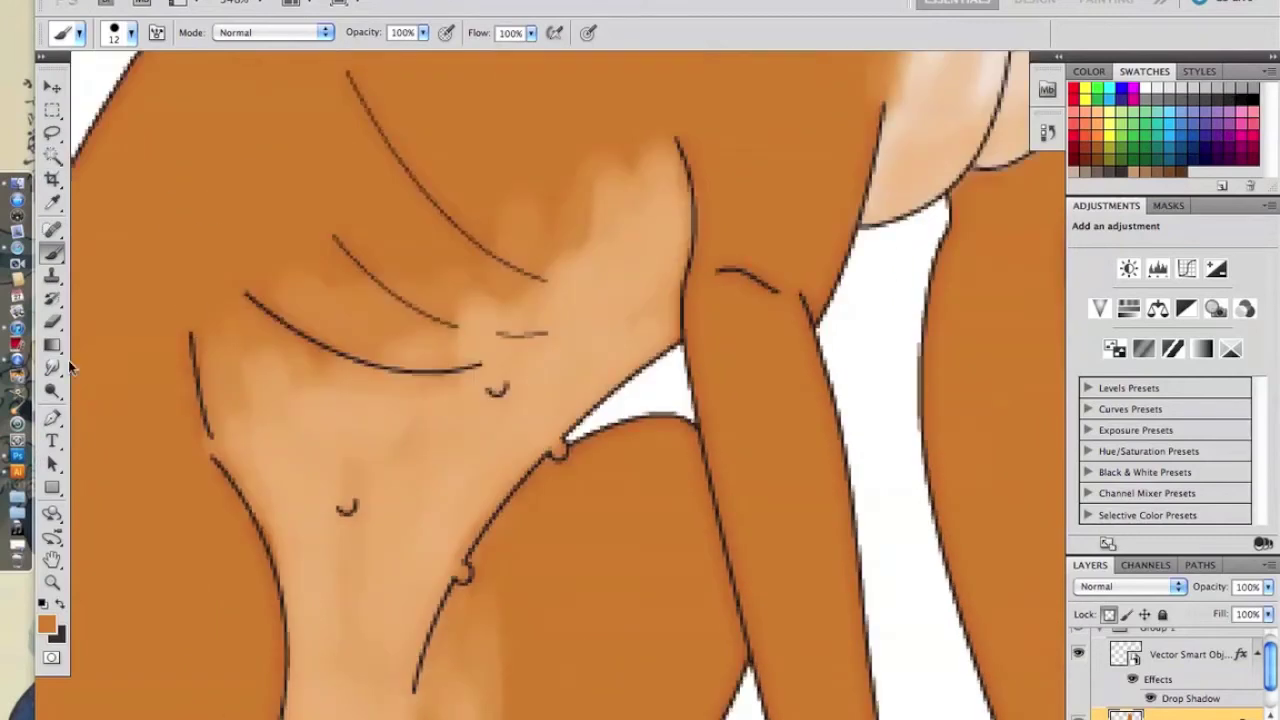
left_click(52, 367)
right_click(346, 360)
scroll(509, 540, "up", 5)
left_click(343, 360)
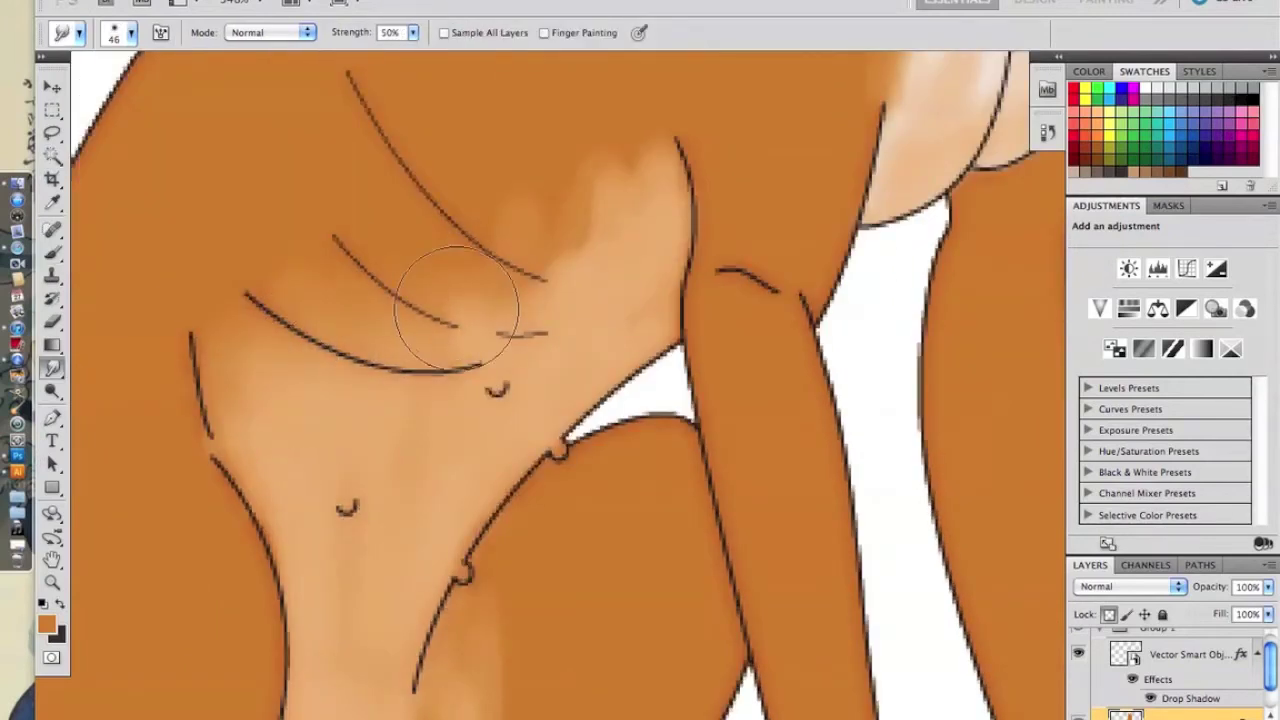
scroll(434, 304, "down", 2)
scroll(434, 304, "down", 2)
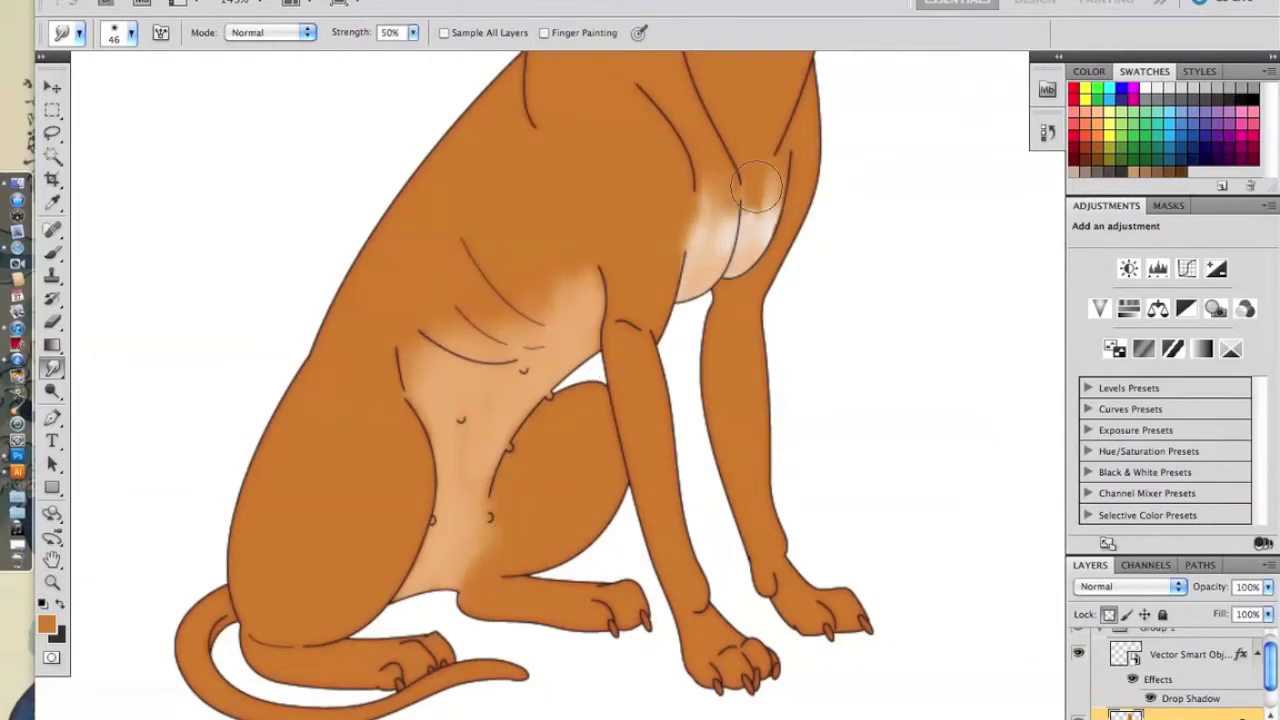
scroll(430, 470, "down", 2)
scroll(463, 423, "down", 2)
left_click(52, 203)
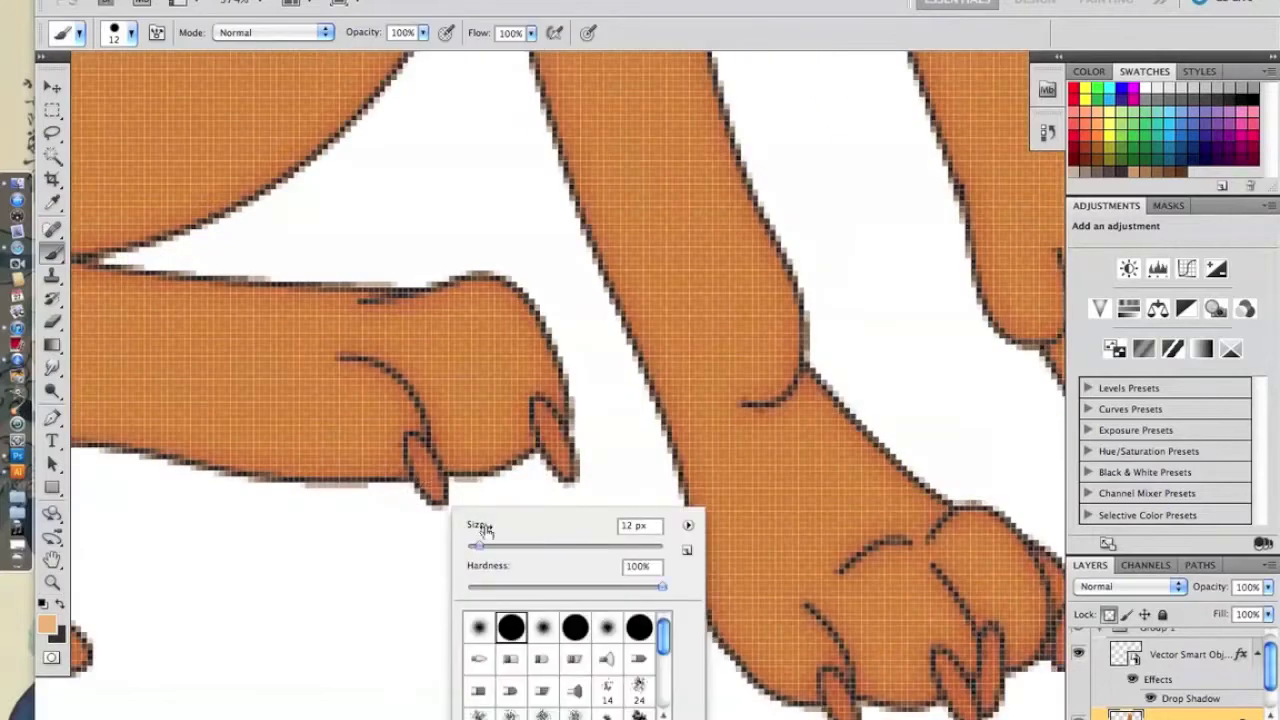
Tint the claws light peach with a tiny 3–5 px brush across the paws.
left_click_drag(483, 528, 466, 528)
left_click(435, 500)
right_click(548, 462)
key("bracketright")
key("Return")
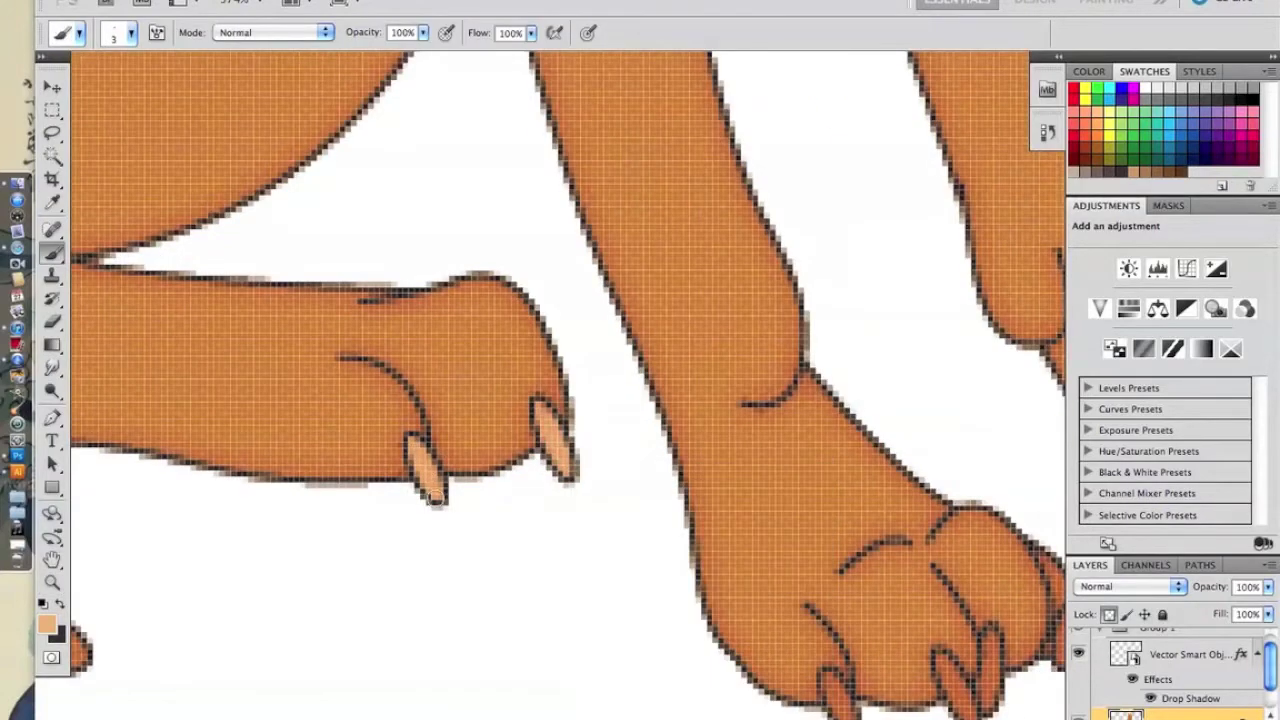
scroll(826, 600, "down", 2)
left_click_drag(770, 292, 150, 277)
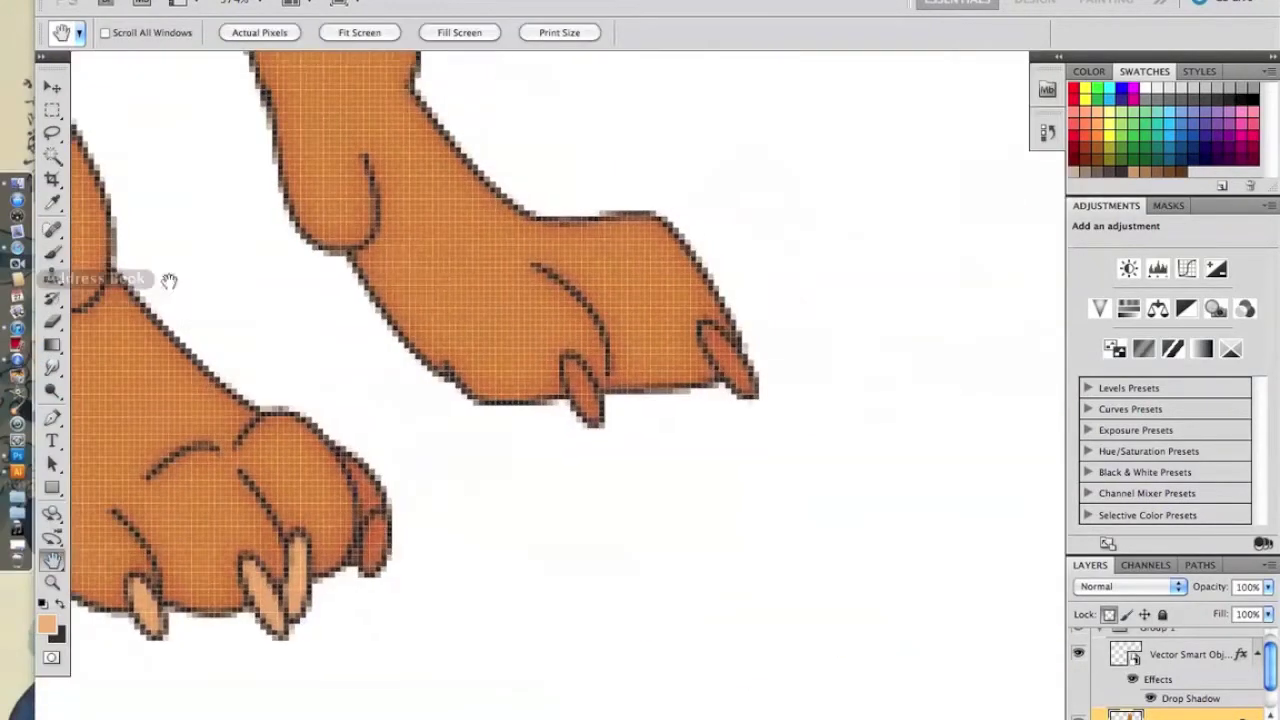
mouse_move(752, 388)
left_mouse_down()
mouse_move(566, 526)
mouse_move(360, 562)
left_mouse_up()
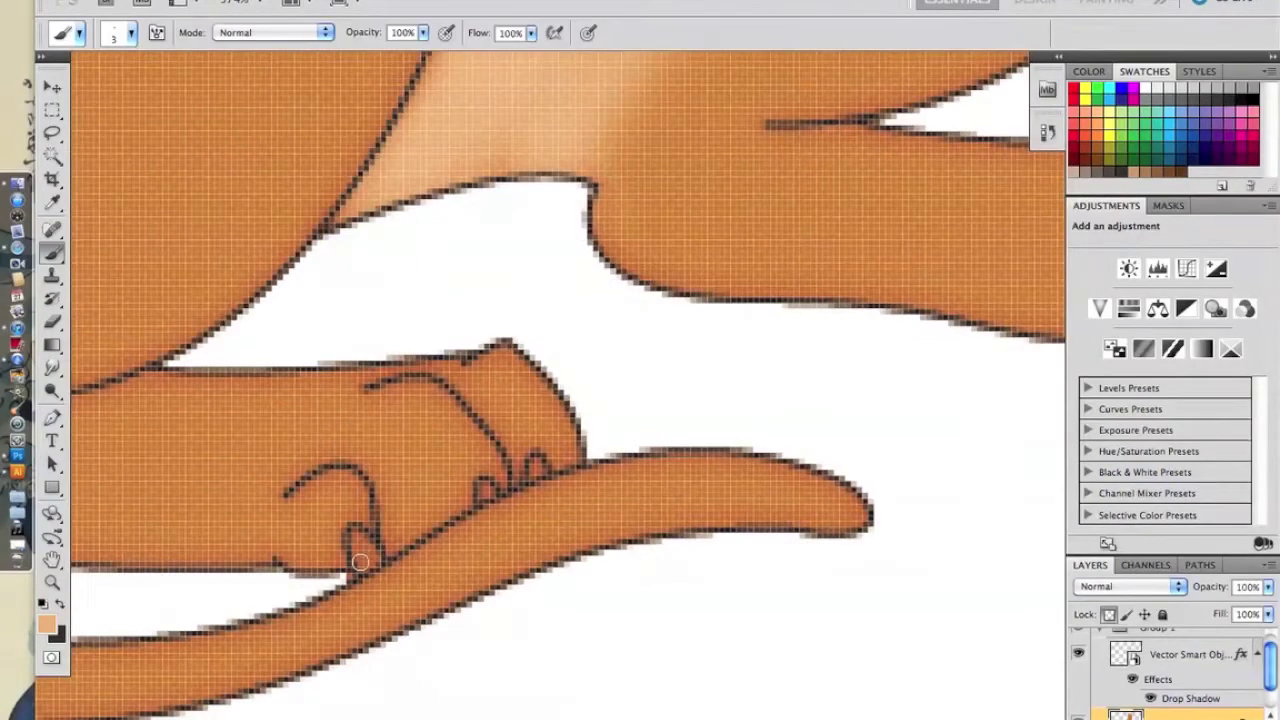
Finish the front-paw claws at lower flow and opacity, then add a new Layer 2.
left_click_drag(404, 55, 398, 55)
left_click_drag(531, 32, 470, 55)
right_click(401, 339)
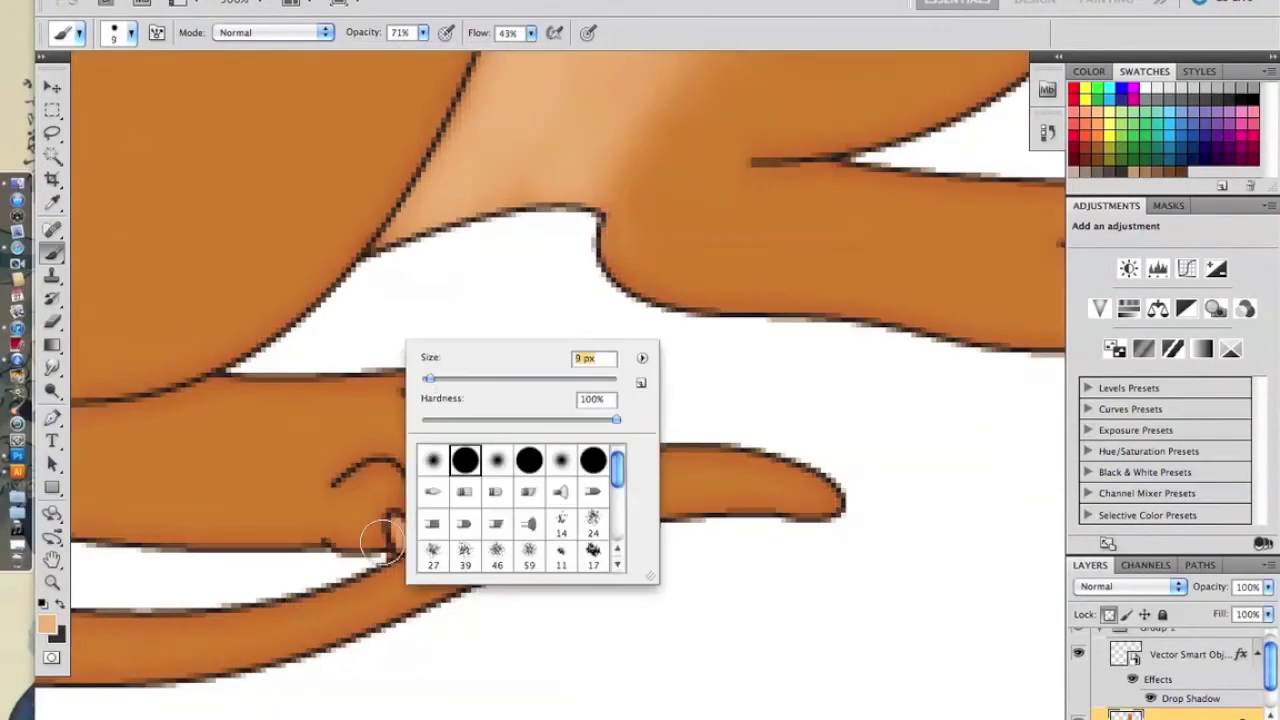
key("Return")
mouse_move(128, 532)
left_mouse_down()
mouse_move(667, 384)
mouse_move(484, 550)
left_mouse_up()
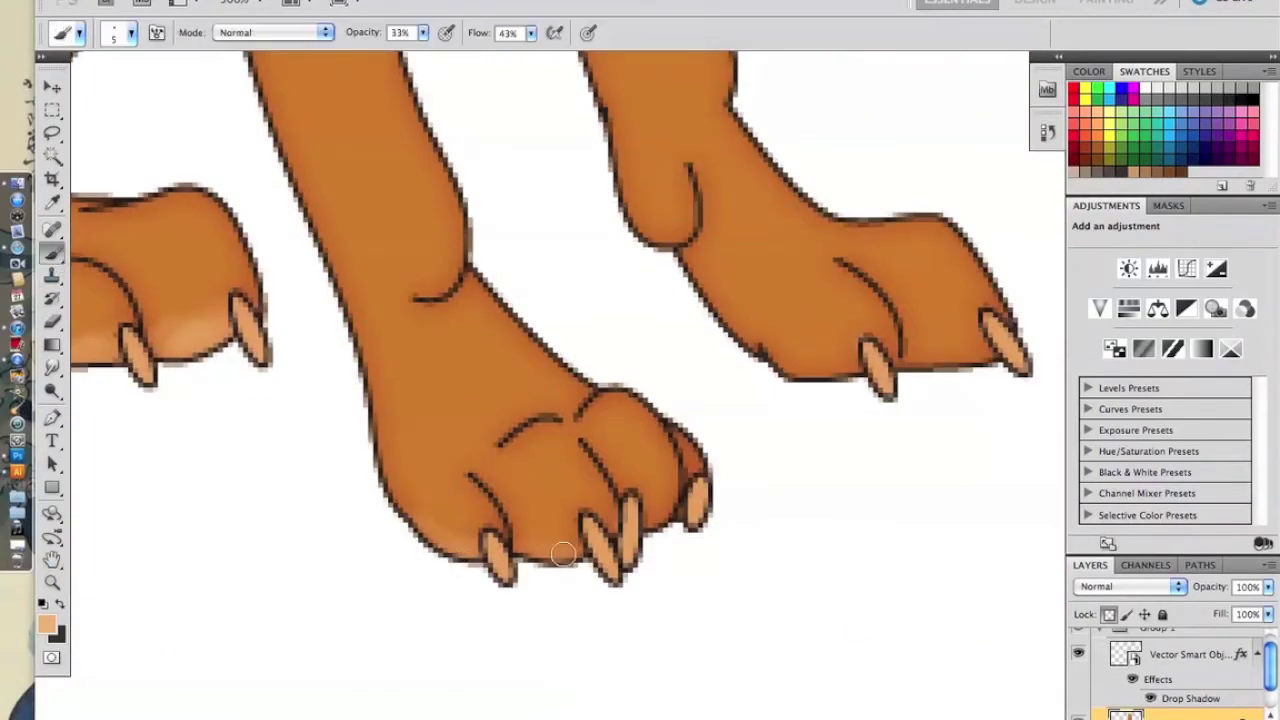
key("ctrl+0")
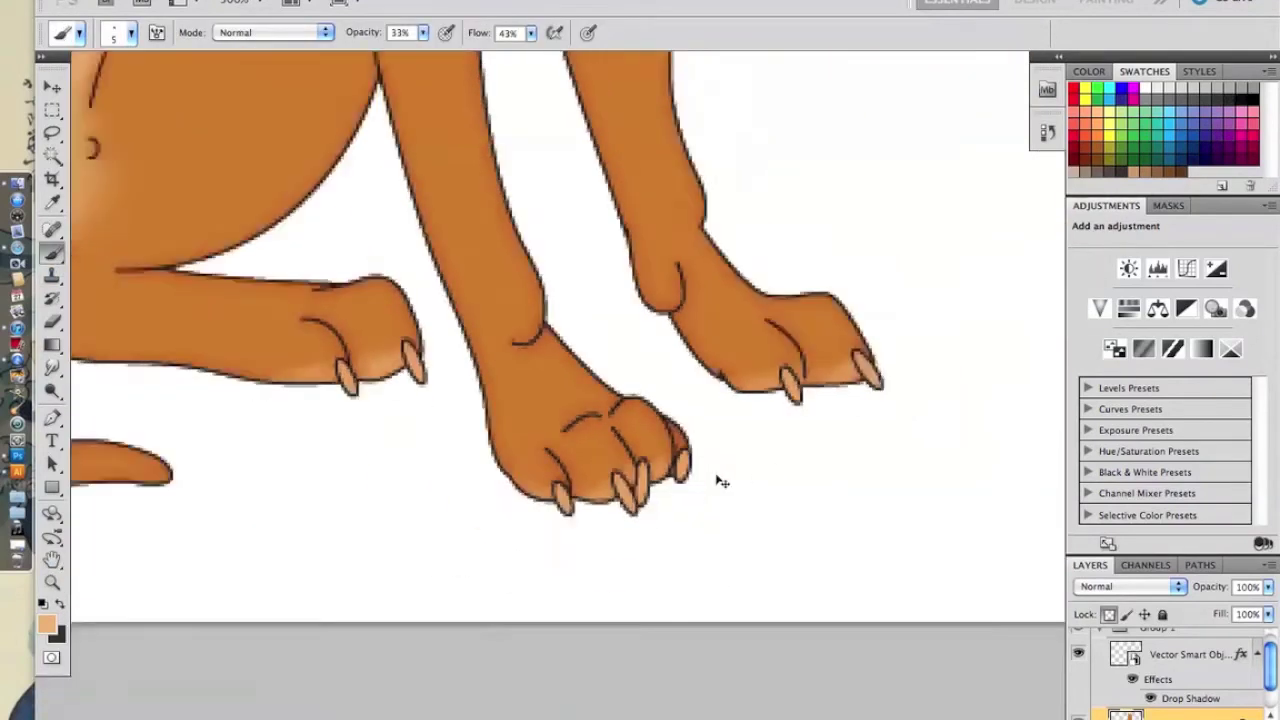
key("ctrl+shift+alt+n")
scroll(886, 471, "up", 5)
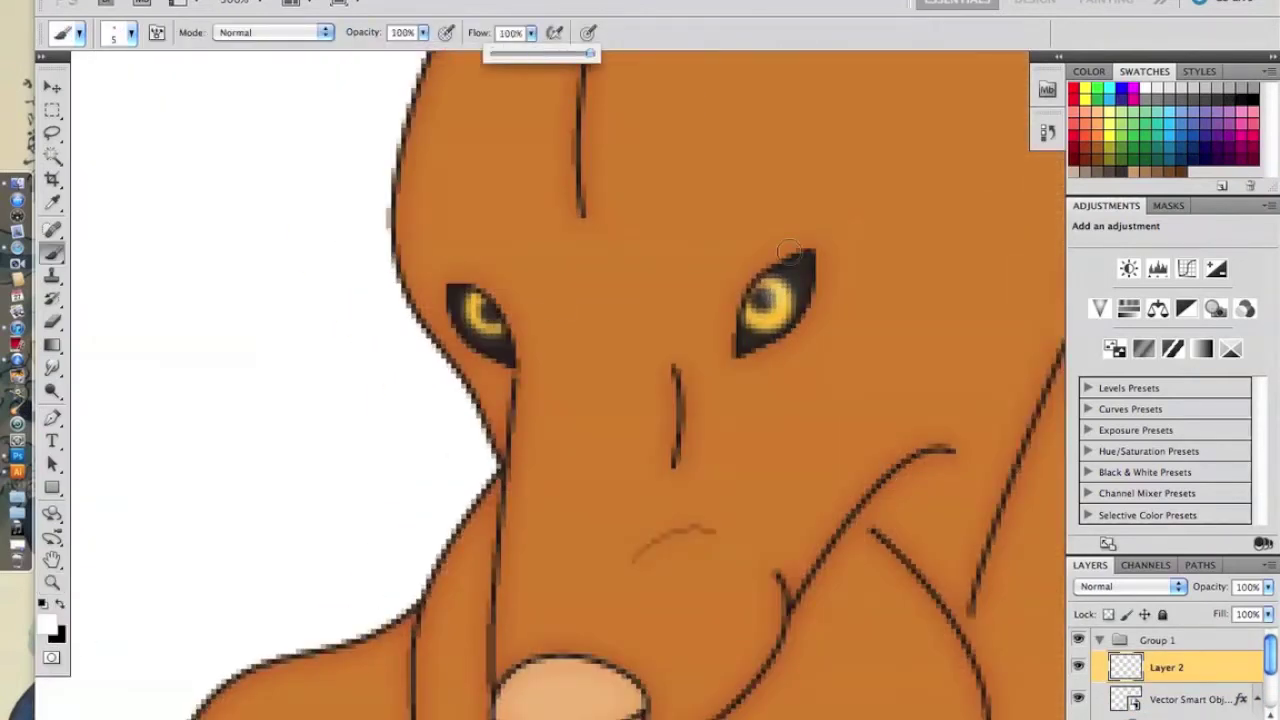
Set Layer 2 to Overlay and paint grey over the whole dog on Layer 1 copy.
left_click(1130, 586)
left_click(1120, 650)
key("z")
left_click(600, 294, "alt")
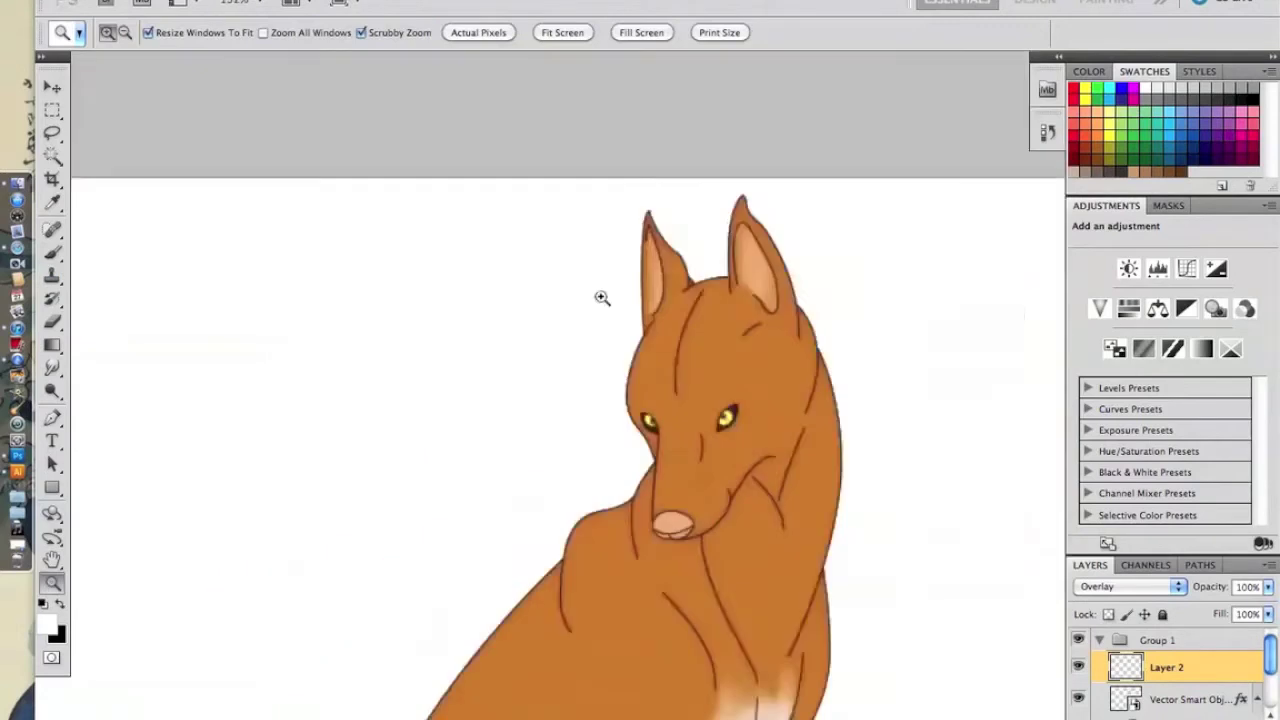
left_click(1193, 714)
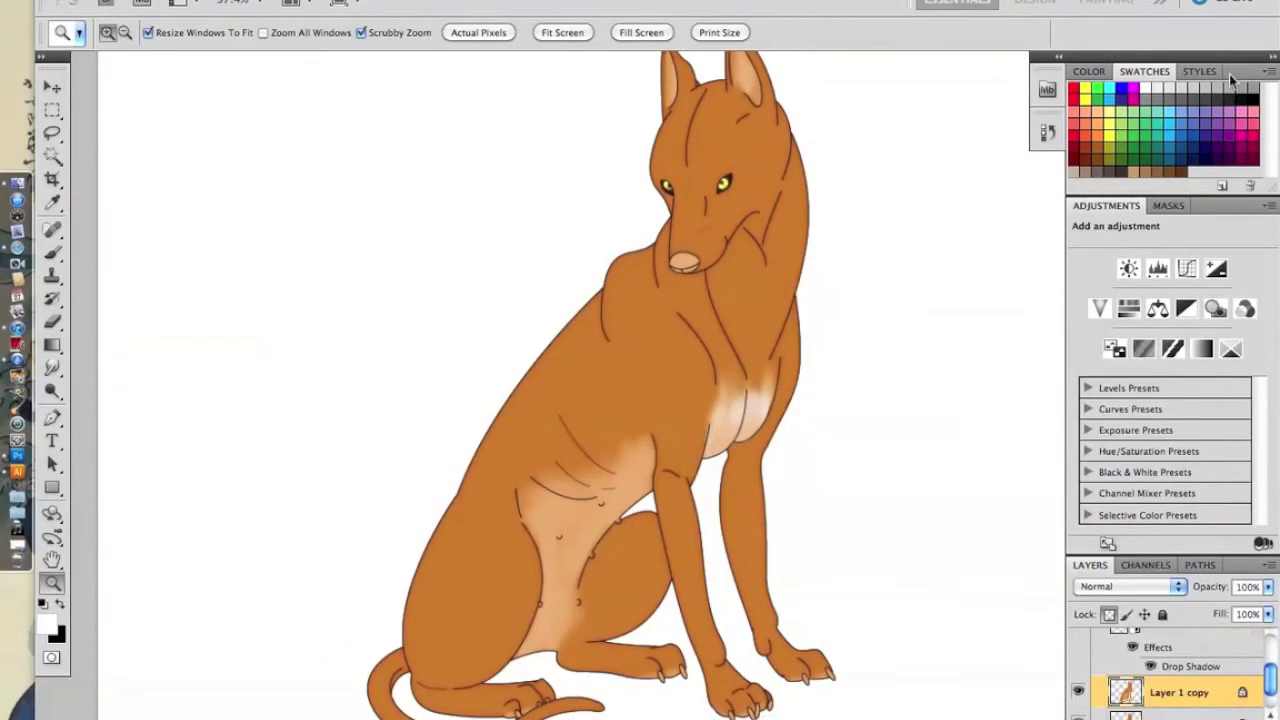
key("b")
mouse_move(700, 300)
left_mouse_down()
mouse_move(672, 57)
mouse_move(571, 294)
mouse_move(802, 512)
left_mouse_up()
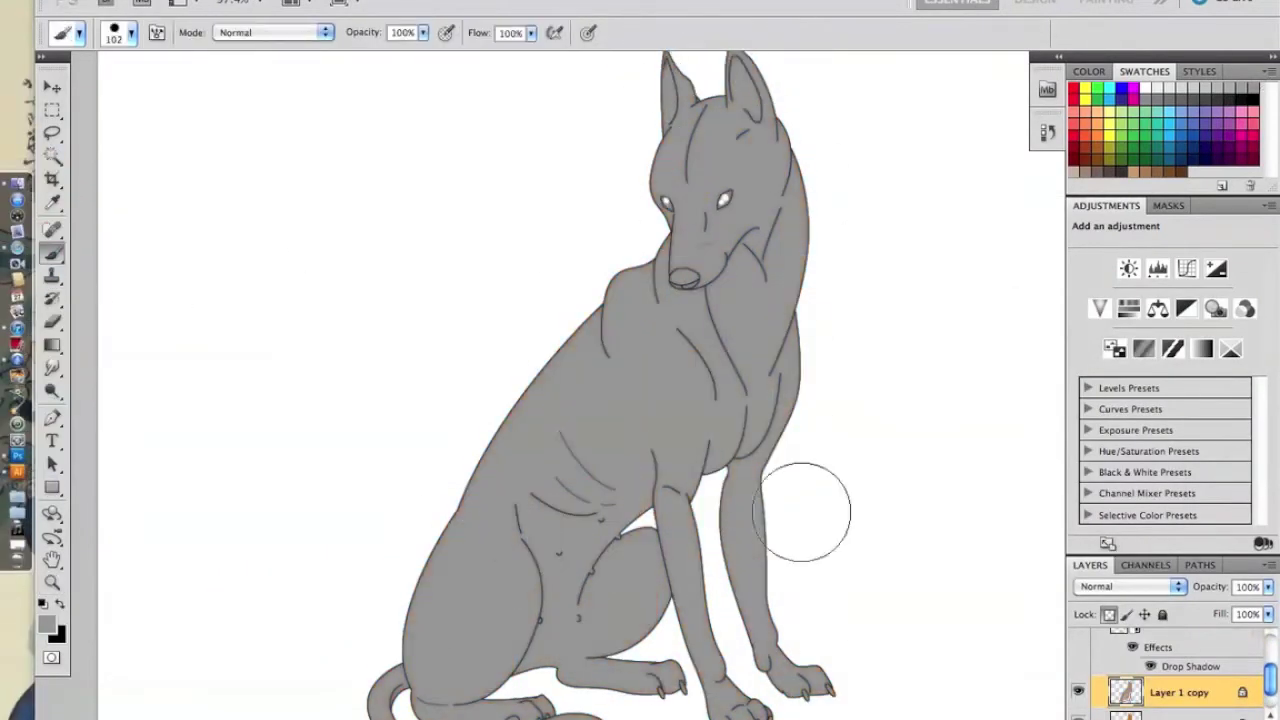
Set the grey Layer 1 copy to Multiply and shrink the brush to 24.
right_click(760, 256)
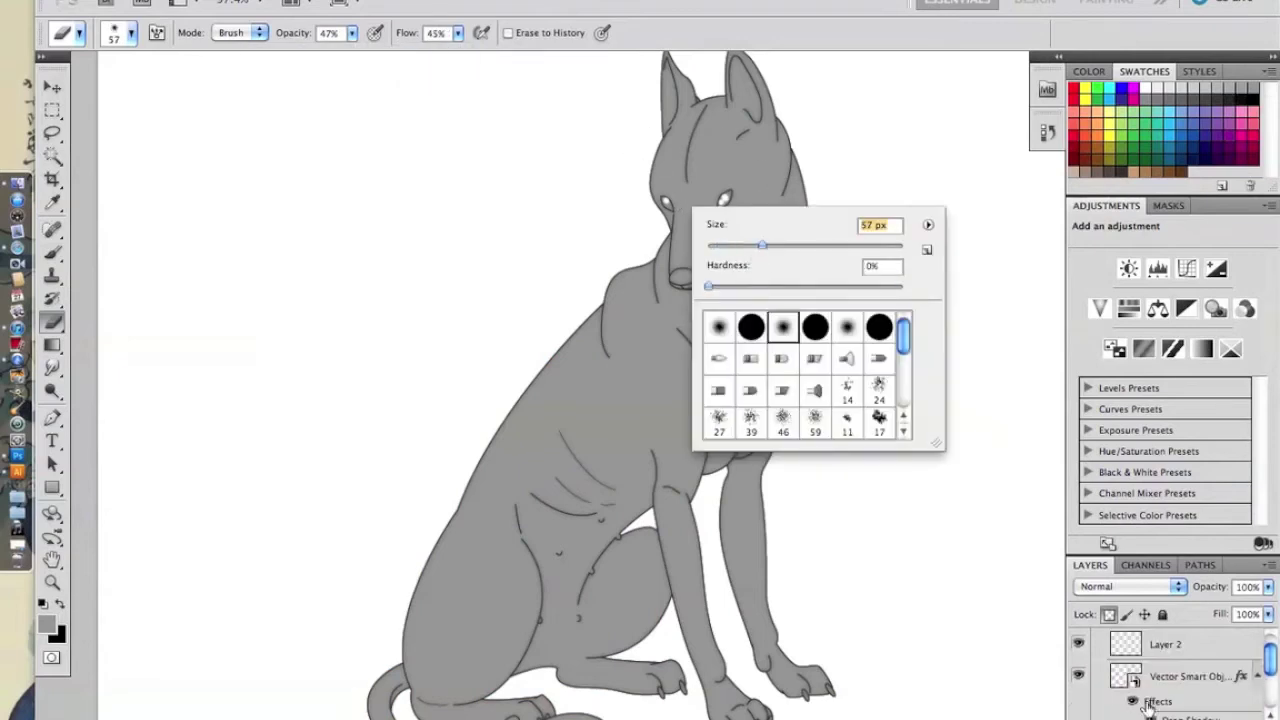
scroll(1150, 706, "down", 2)
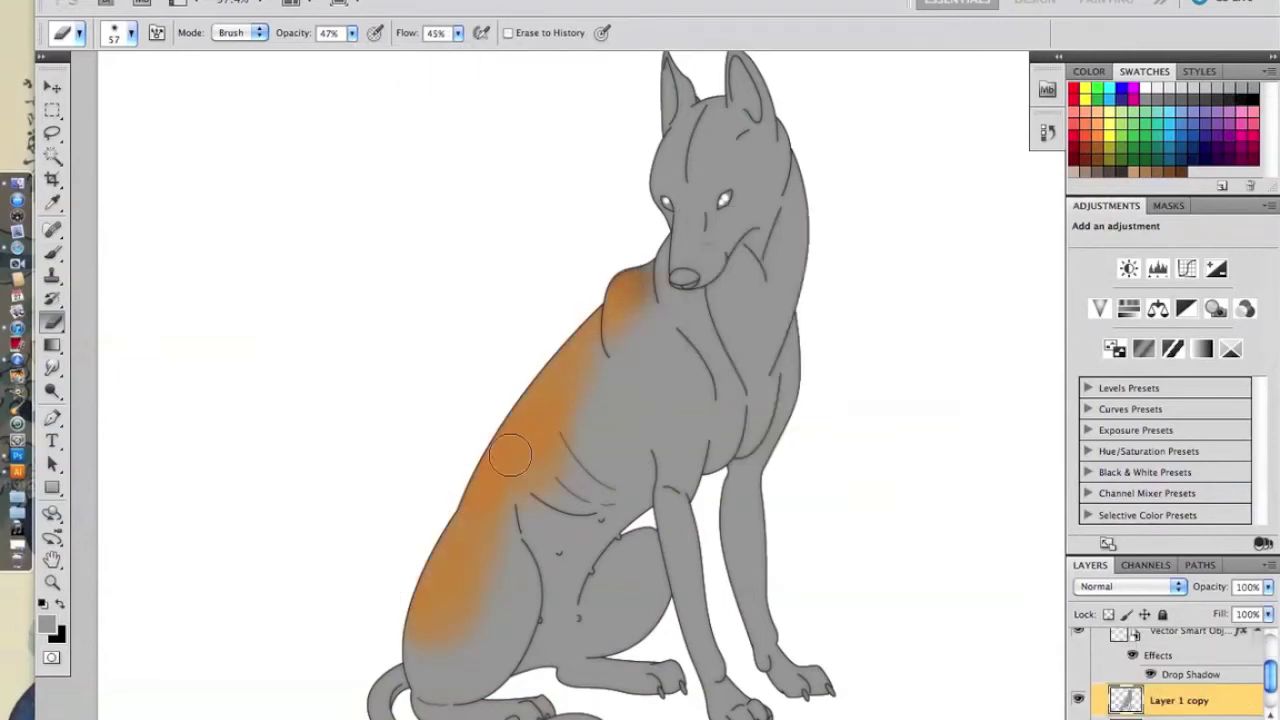
scroll(498, 568, "down", 3)
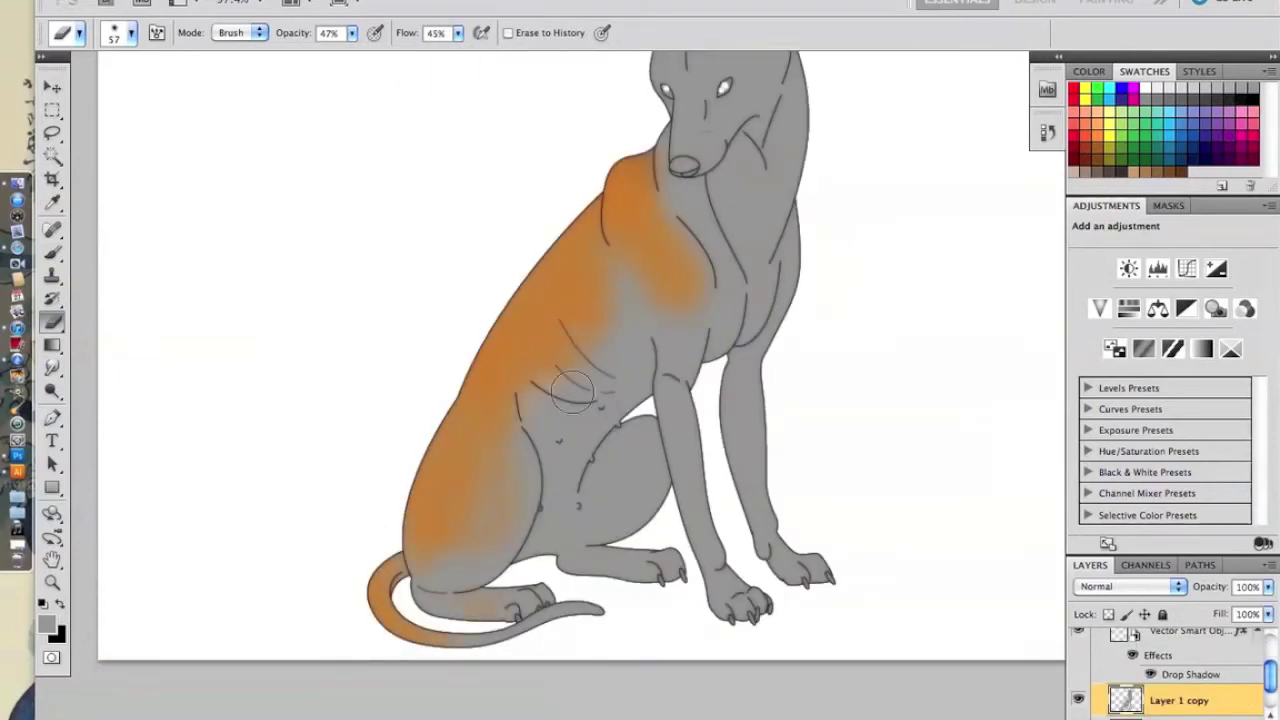
scroll(572, 392, "up", 2)
scroll(698, 222, "up", 3)
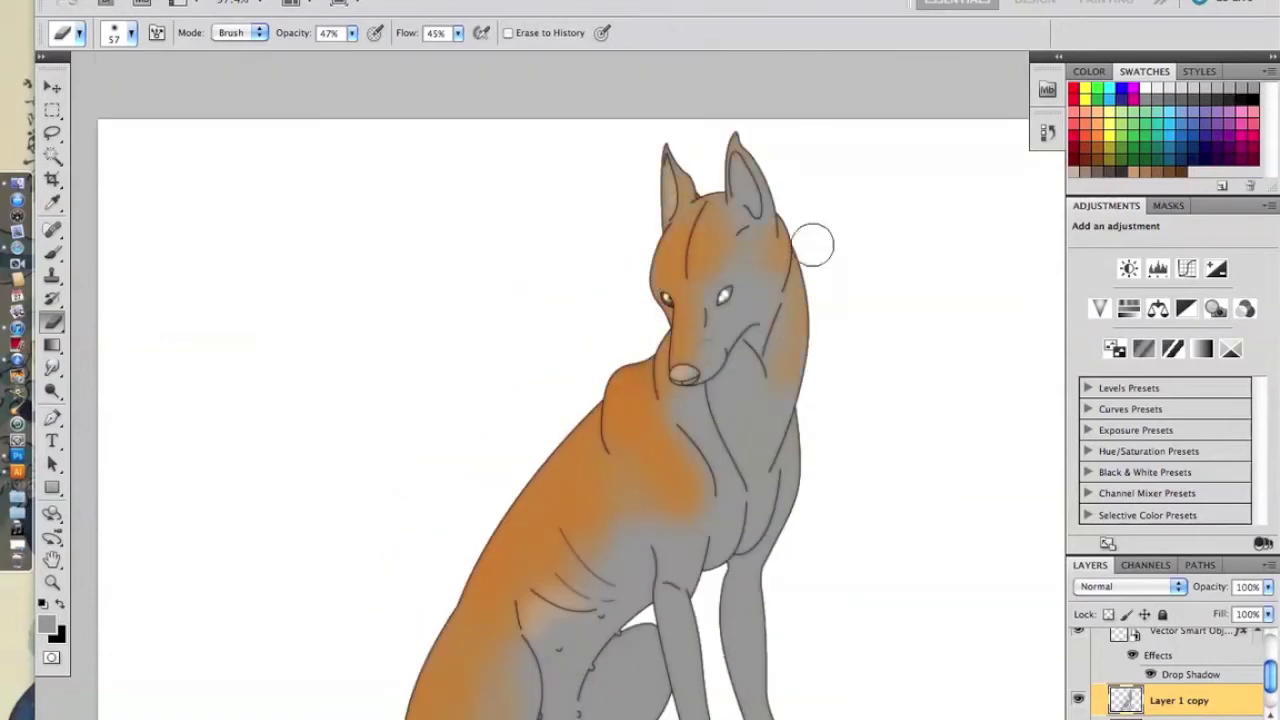
scroll(776, 428, "down", 3)
key("alt+shift+m")
right_click(622, 263)
left_click_drag(697, 303, 662, 303)
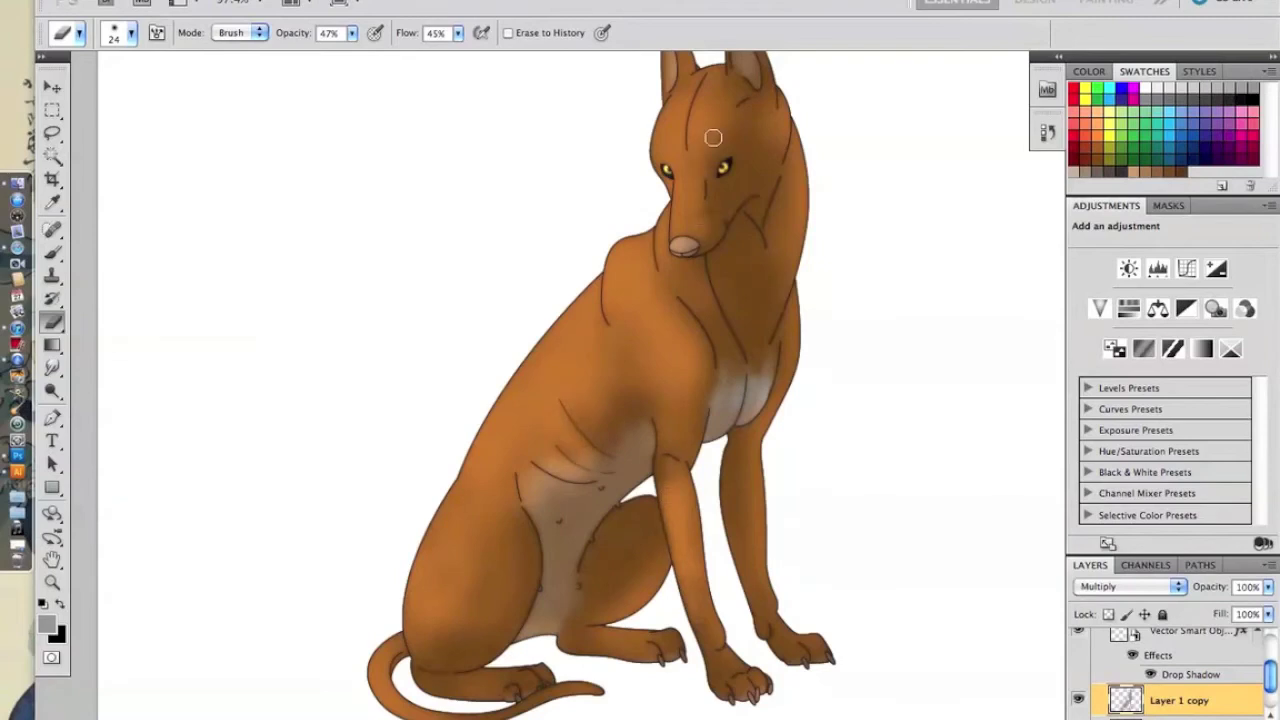
scroll(713, 137, "up", 2)
scroll(626, 312, "down", 2)
Paint grey shading beside the right eye on Layer 3, set to Multiply.
key("h")
scroll(600, 300, "up", 4)
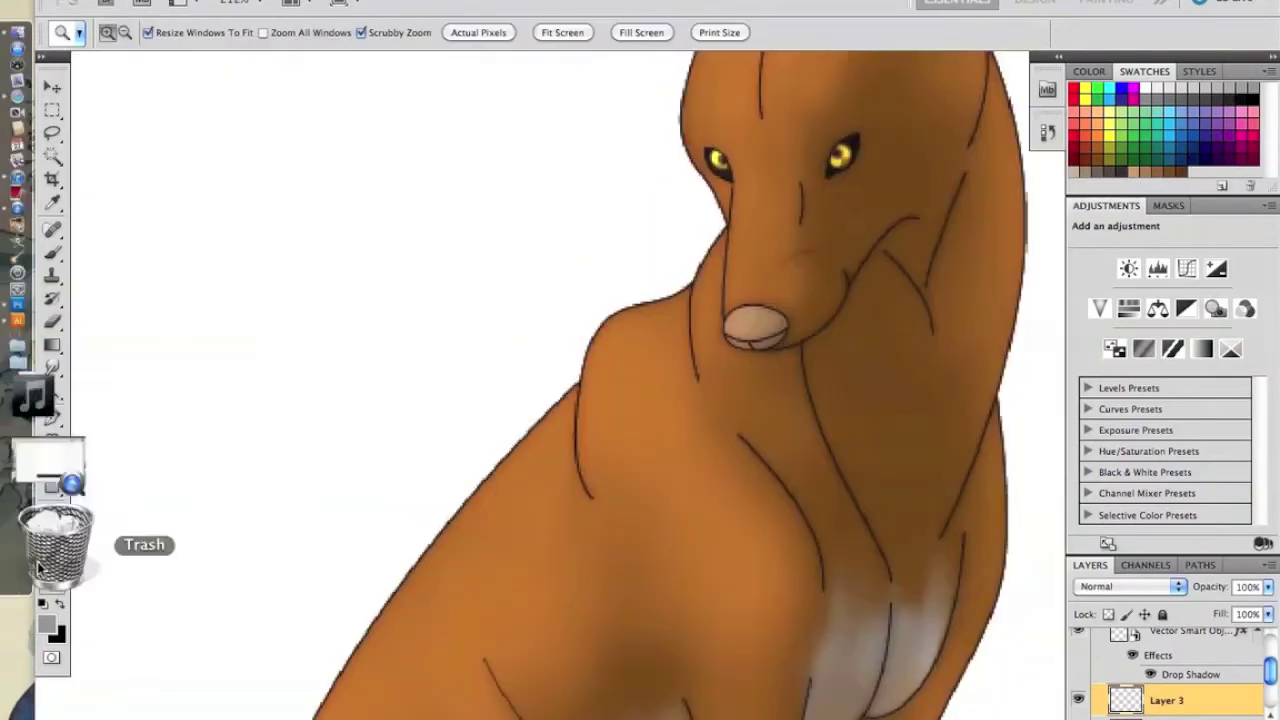
left_click_drag(700, 200, 450, 400)
scroll(455, 425, "up", 2)
key("b")
right_click(666, 430)
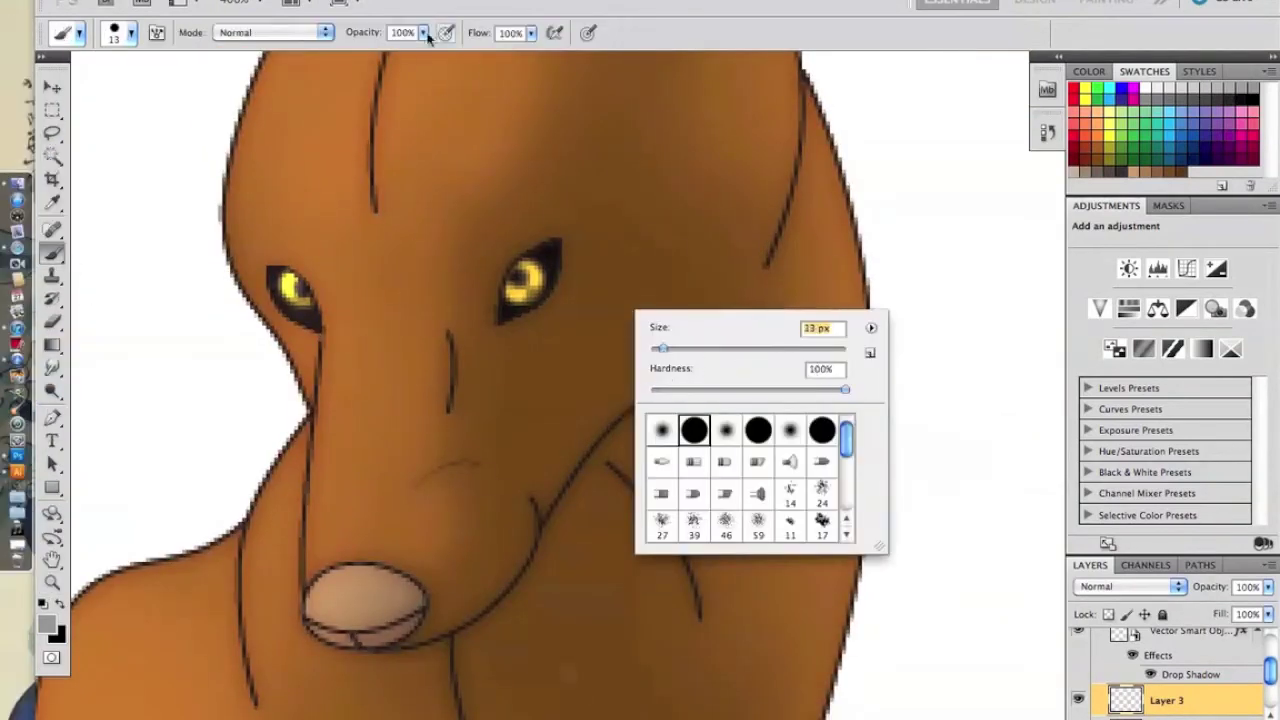
left_click_drag(586, 214, 536, 322)
mouse_move(464, 396)
left_mouse_down()
mouse_move(649, 423)
mouse_move(711, 540)
left_mouse_up()
key("alt+shift+m")
scroll(580, 360, "up", 5)
left_click_drag(610, 360, 595, 422)
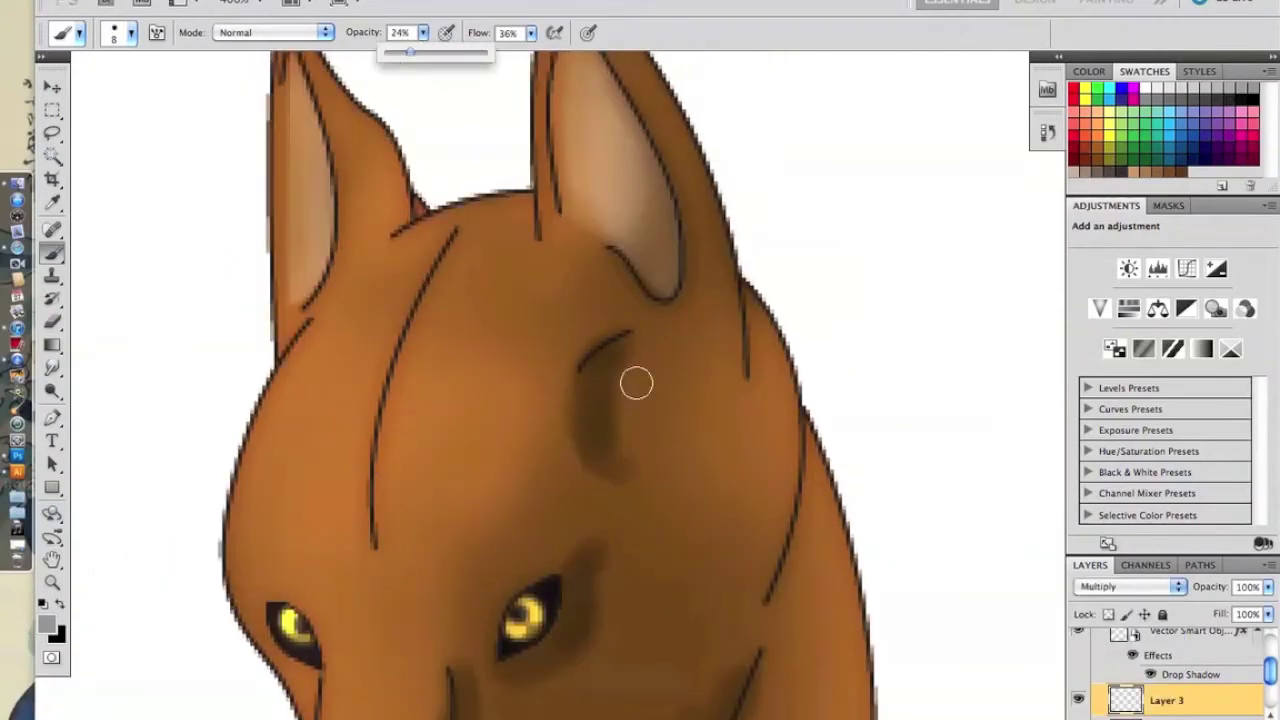
scroll(661, 302, "up", 3)
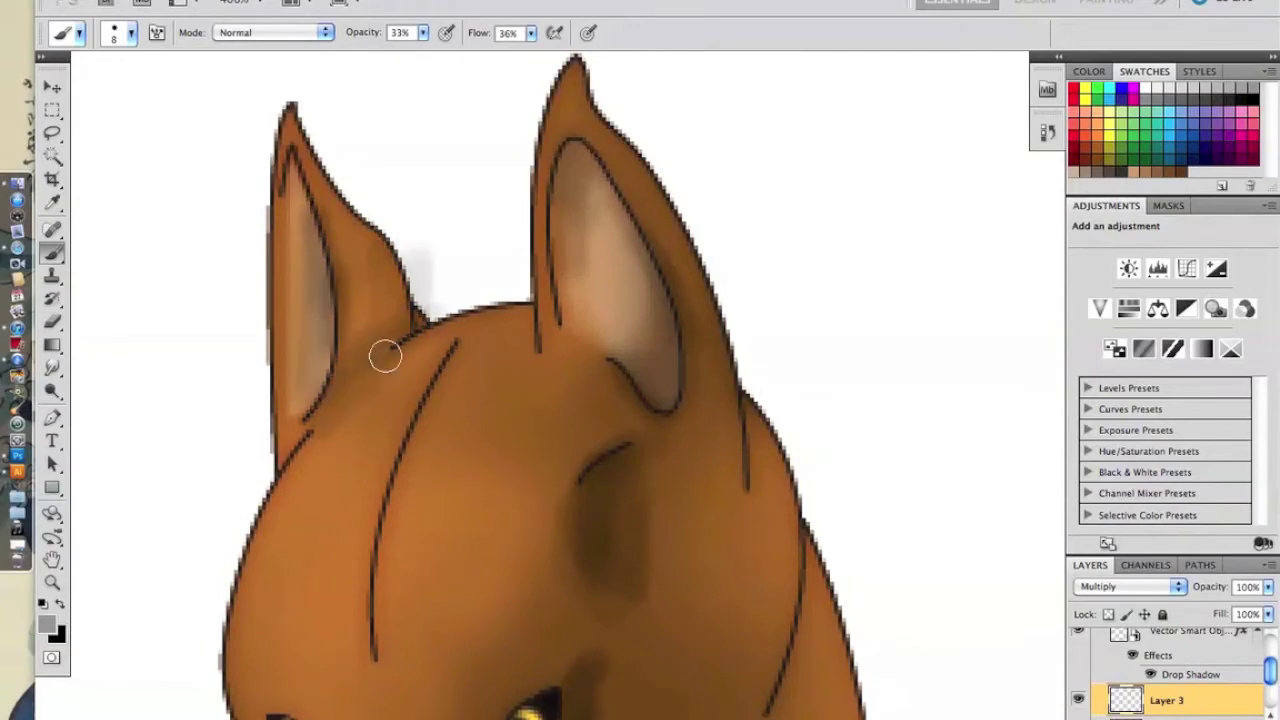
Erase back overly heavy shading spots with a 47% opacity Eraser.
key("e")
scroll(385, 355, "down", 5)
scroll(478, 521, "down", 5)
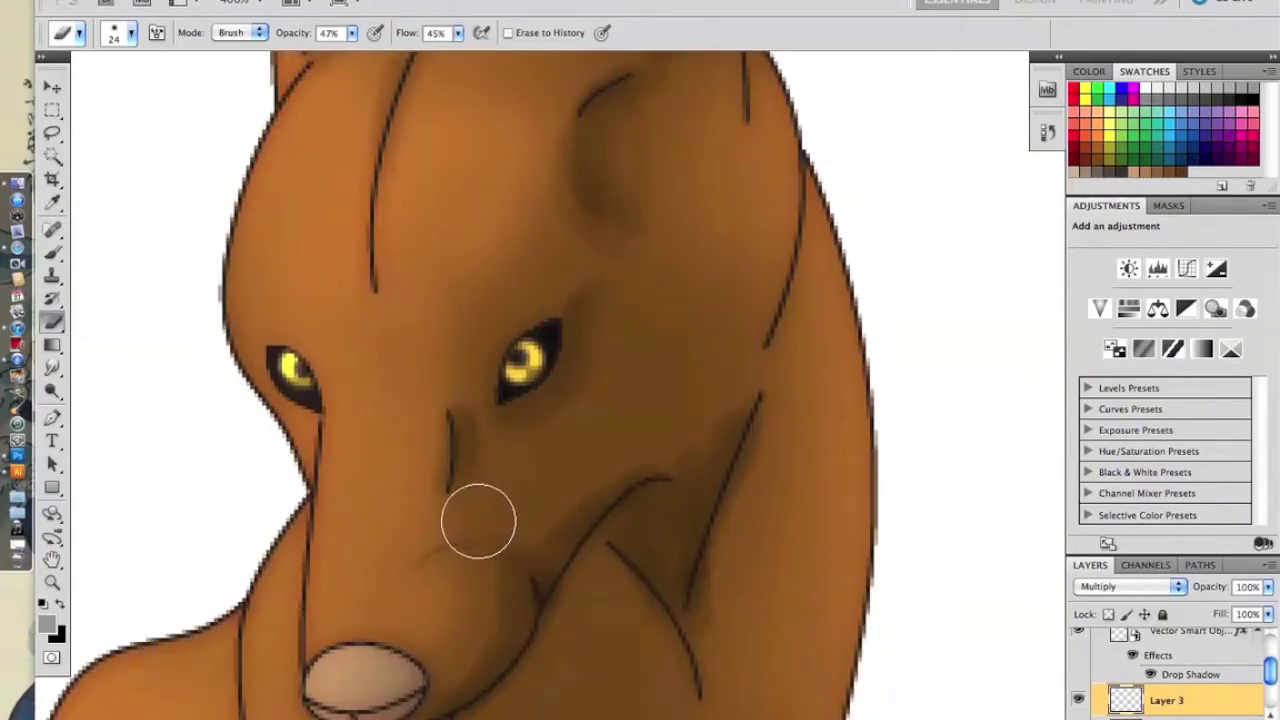
key("b")
scroll(204, 362, "up", 6)
scroll(457, 266, "up", 2)
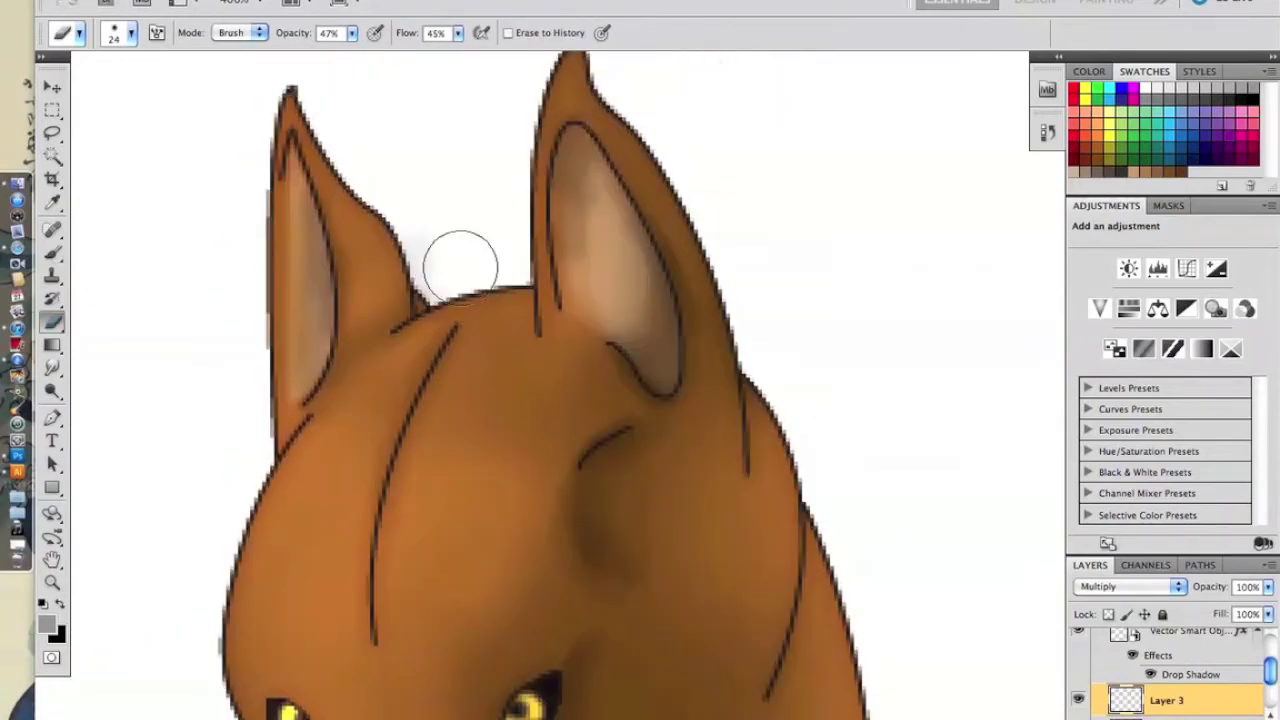
scroll(457, 266, "down", 2)
scroll(457, 266, "down", 5)
left_click(52, 559)
Darken the V-shaped crease down the middle of the chest.
left_click_drag(480, 660, 370, 120)
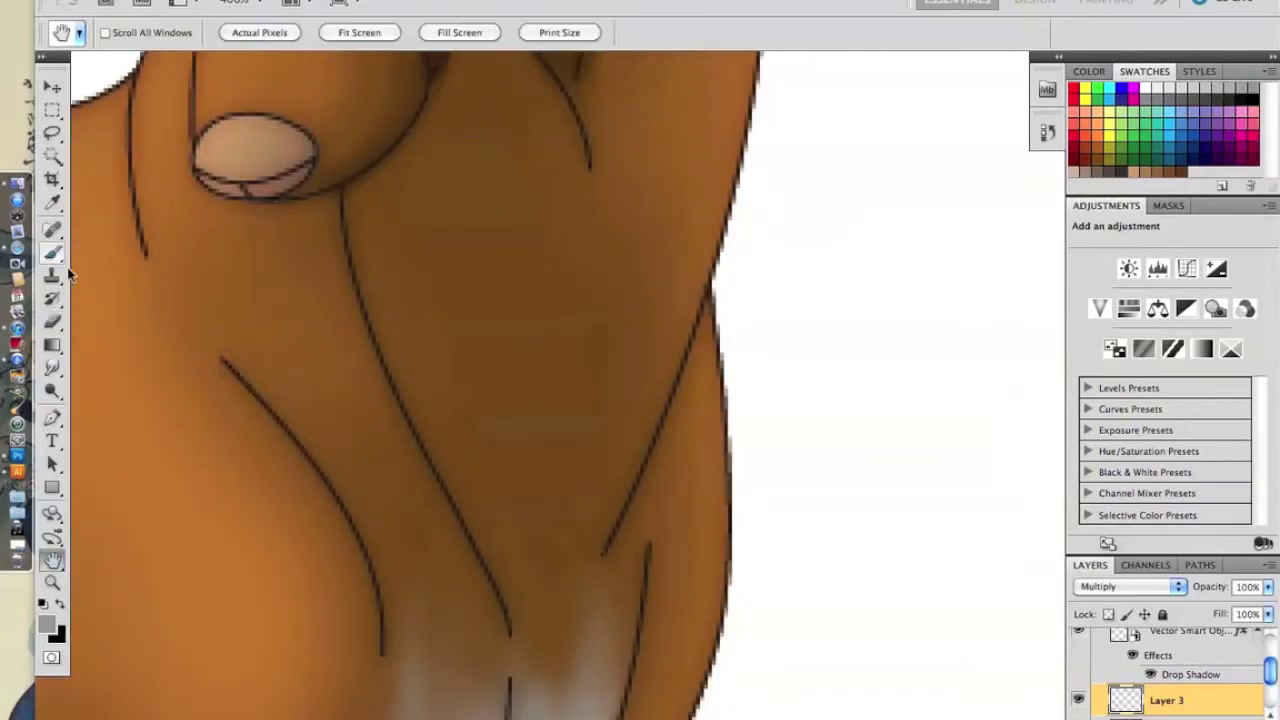
left_click(52, 250)
left_click_drag(760, 100, 580, 540)
left_click_drag(380, 220, 548, 650)
right_click(596, 450)
Deepen the shading in the left chest crease and along the front legs.
key("e")
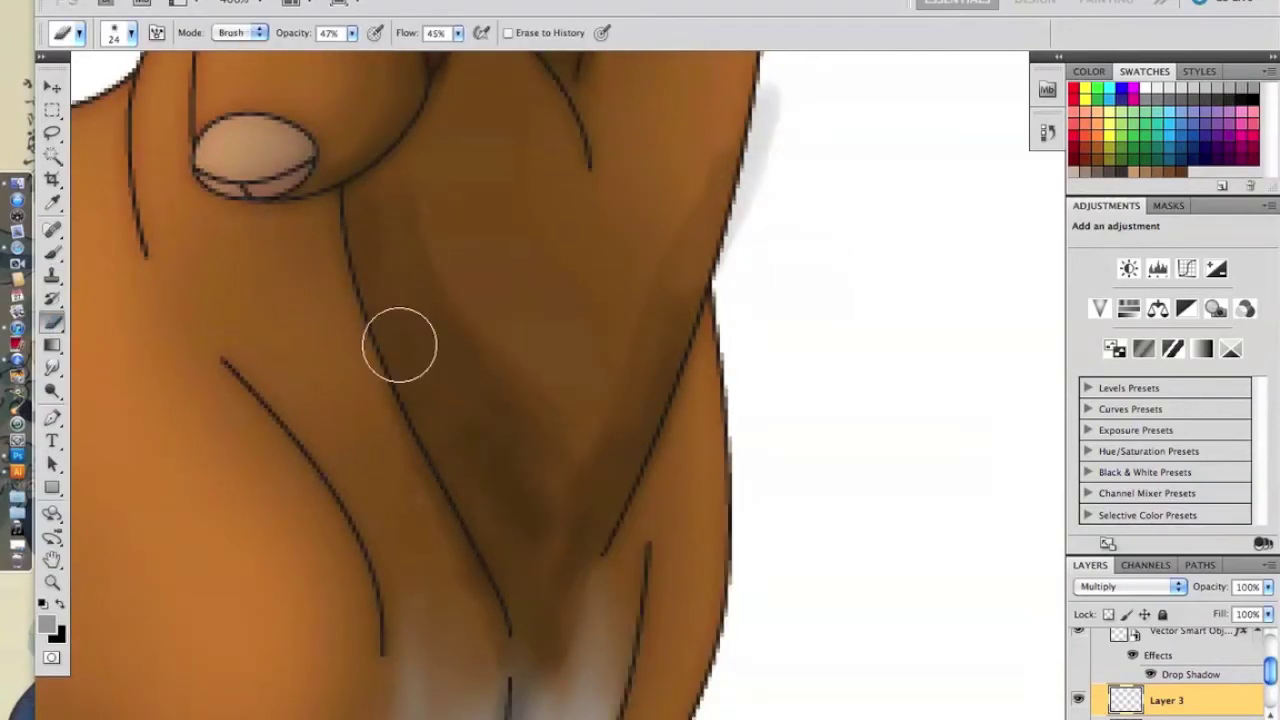
mouse_move(178, 366)
left_mouse_down()
mouse_move(480, 534)
mouse_move(480, 440)
left_mouse_up()
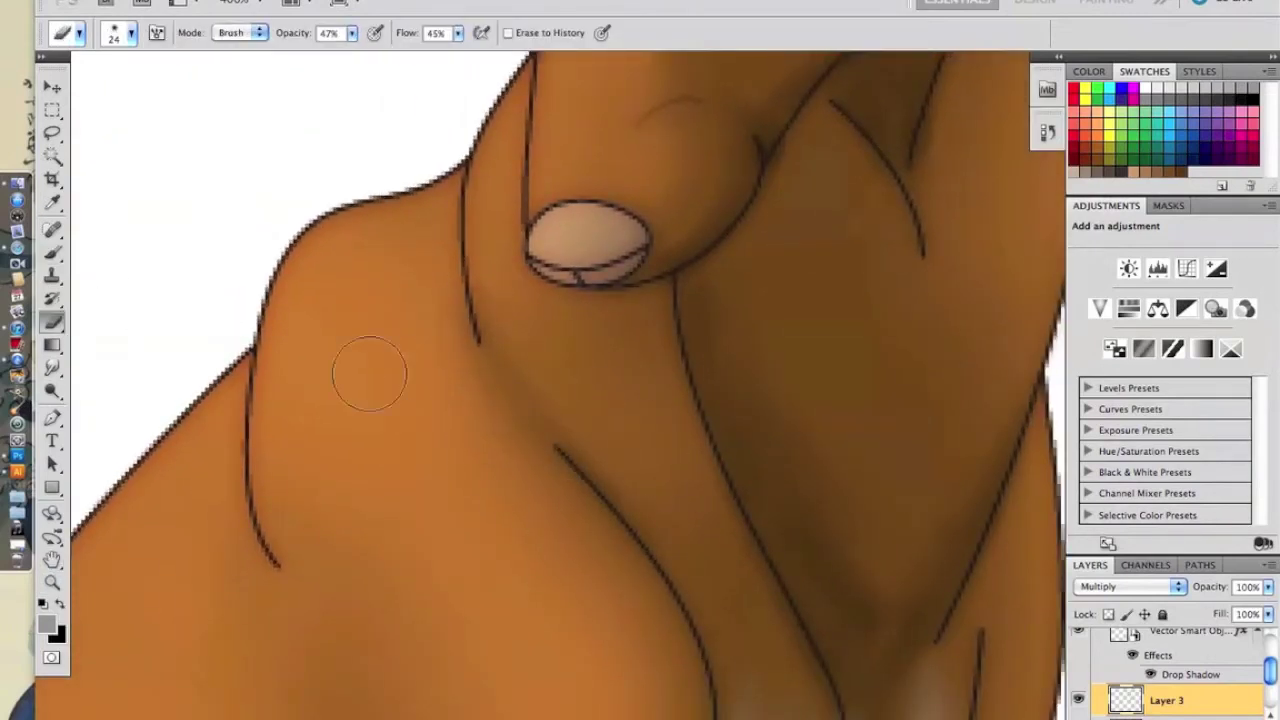
left_click_drag(370, 374, 370, 110)
left_click_drag(330, 280, 410, 560)
left_click_drag(360, 390, 318, 573)
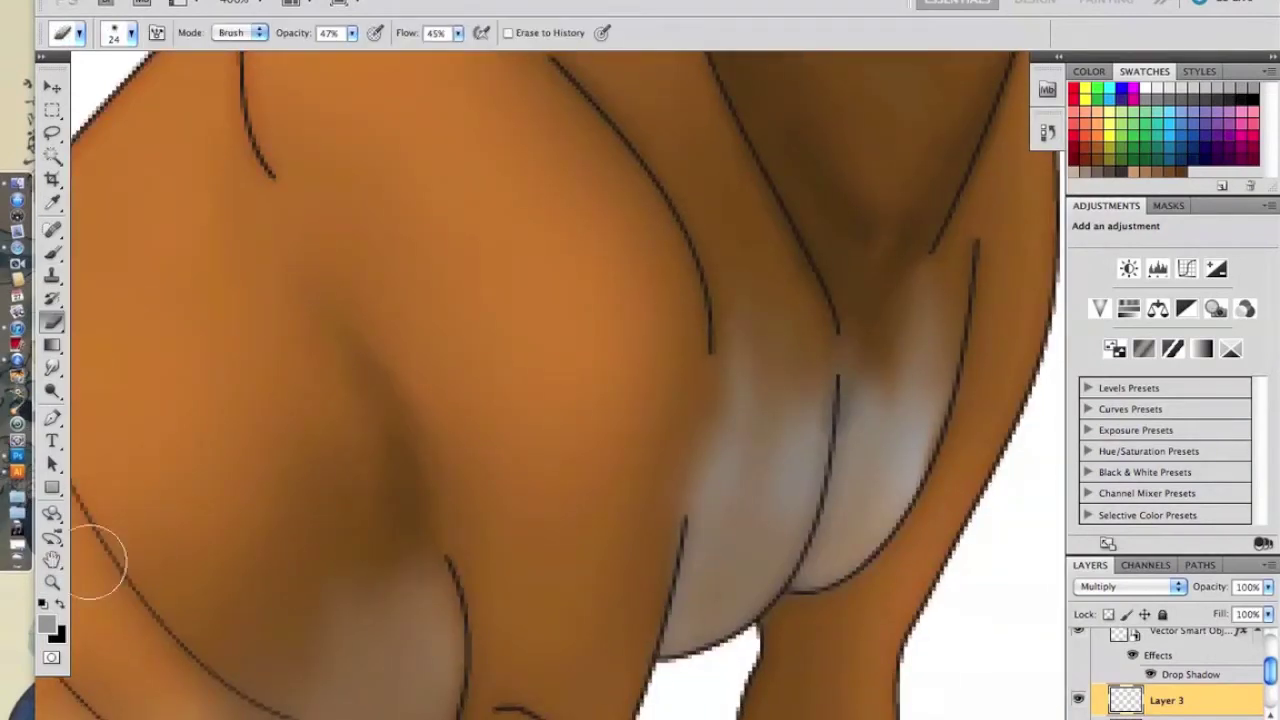
left_click_drag(783, 677, 483, 487)
key("b")
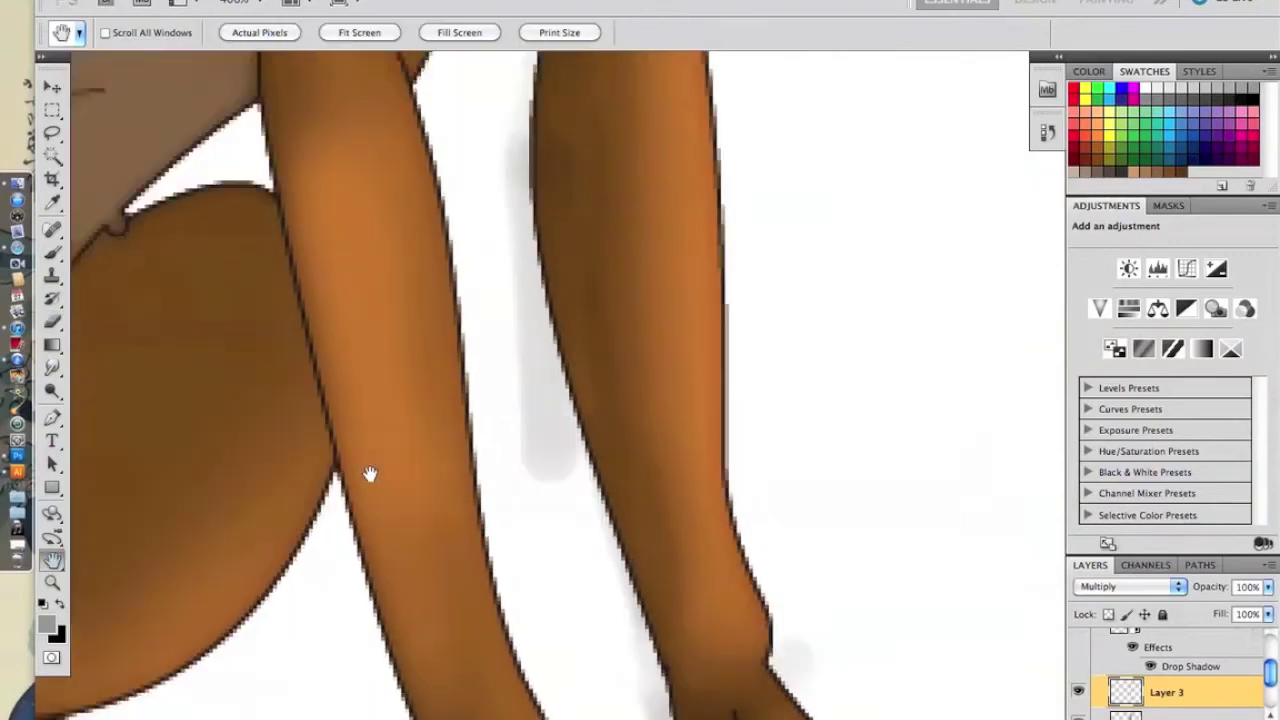
Darken the shading on the forearm, under the paw and beneath the chest line.
left_click_drag(370, 474, 494, 428)
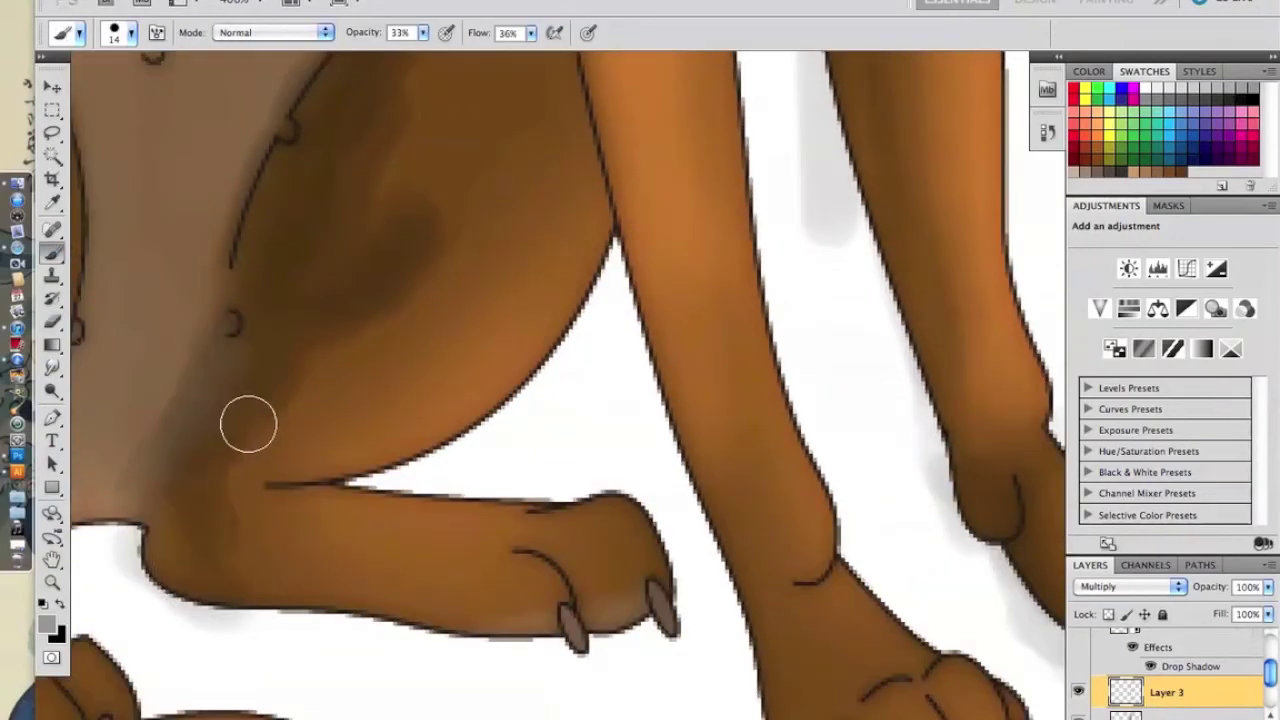
left_click_drag(363, 627, 342, 574)
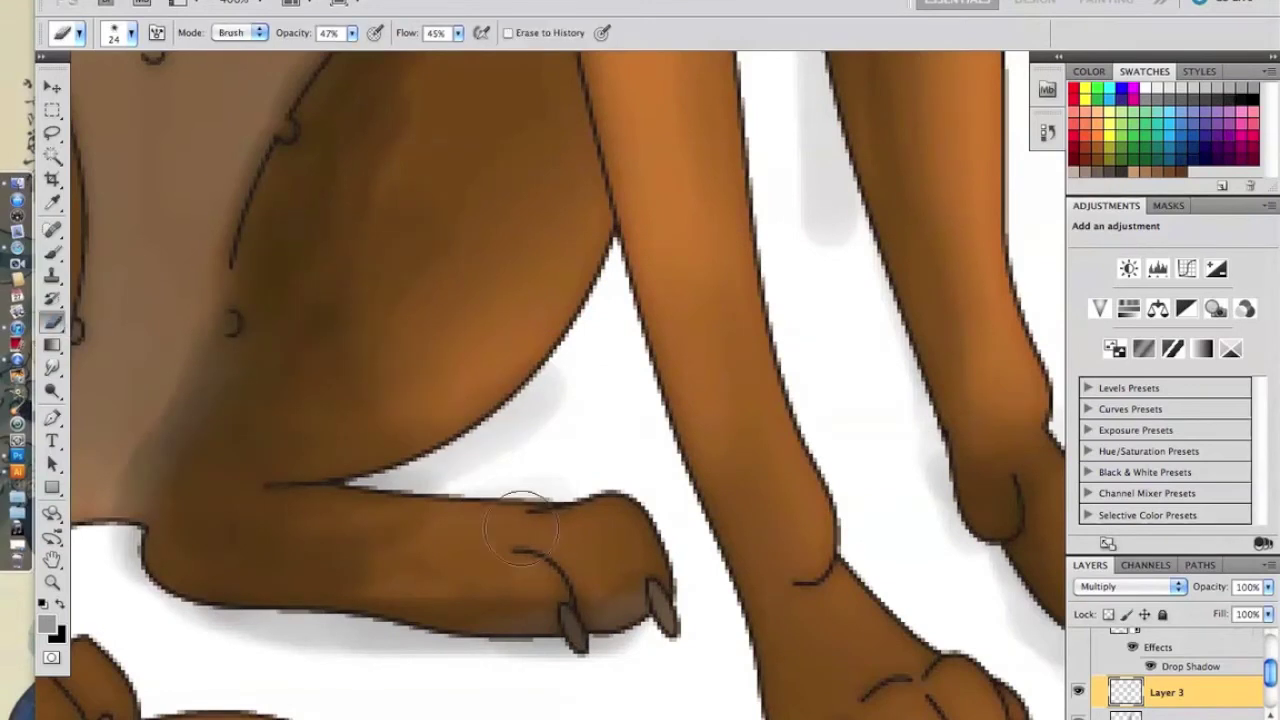
scroll(368, 470, "up", 3)
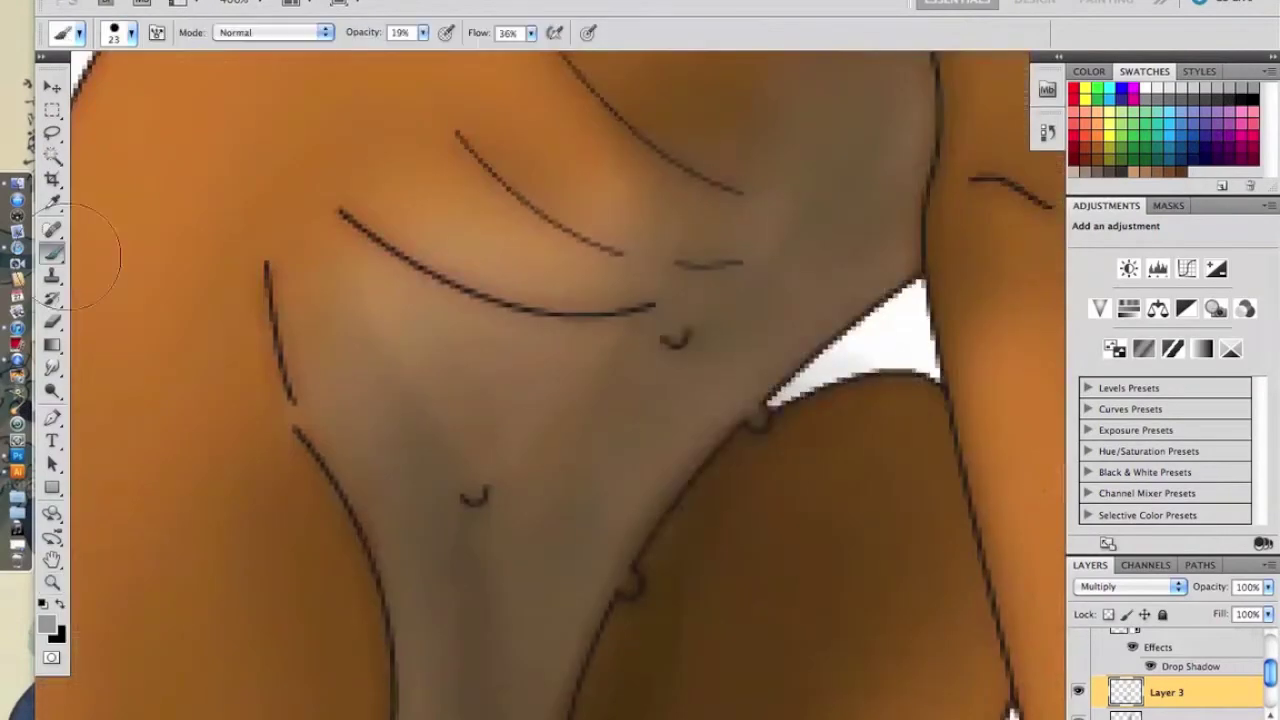
left_click_drag(440, 322, 643, 314)
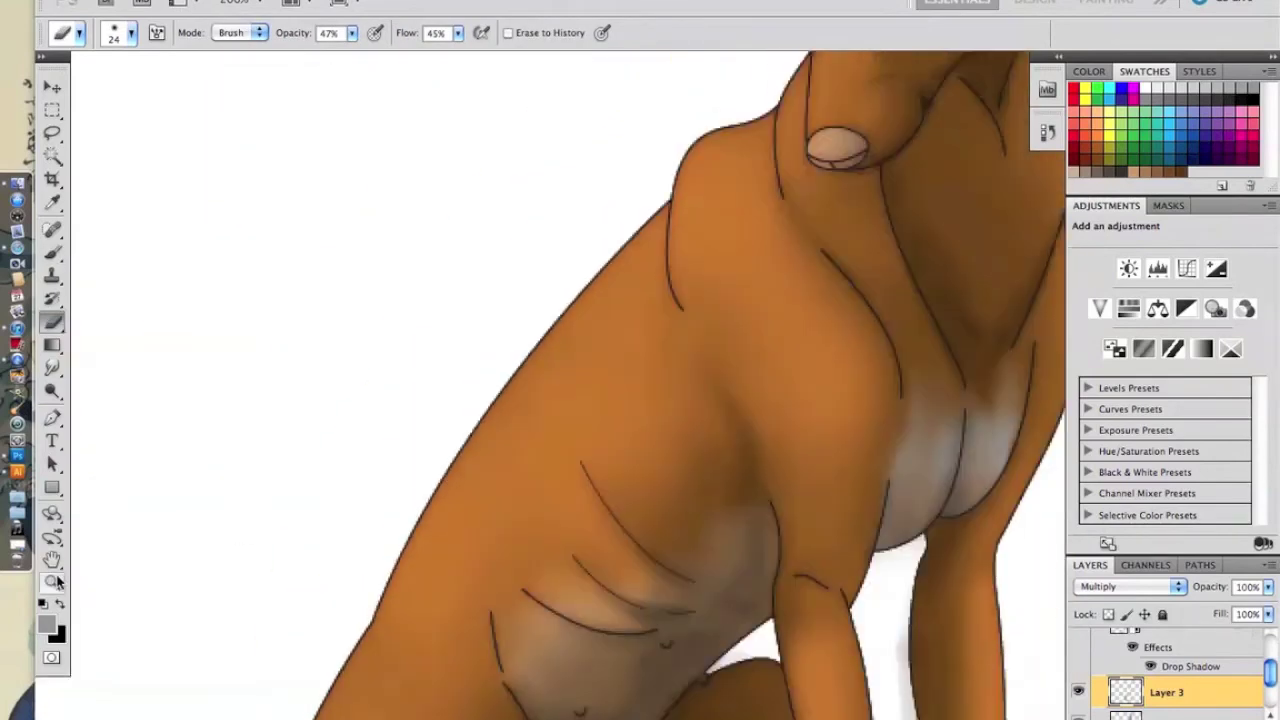
key("bracketleft")
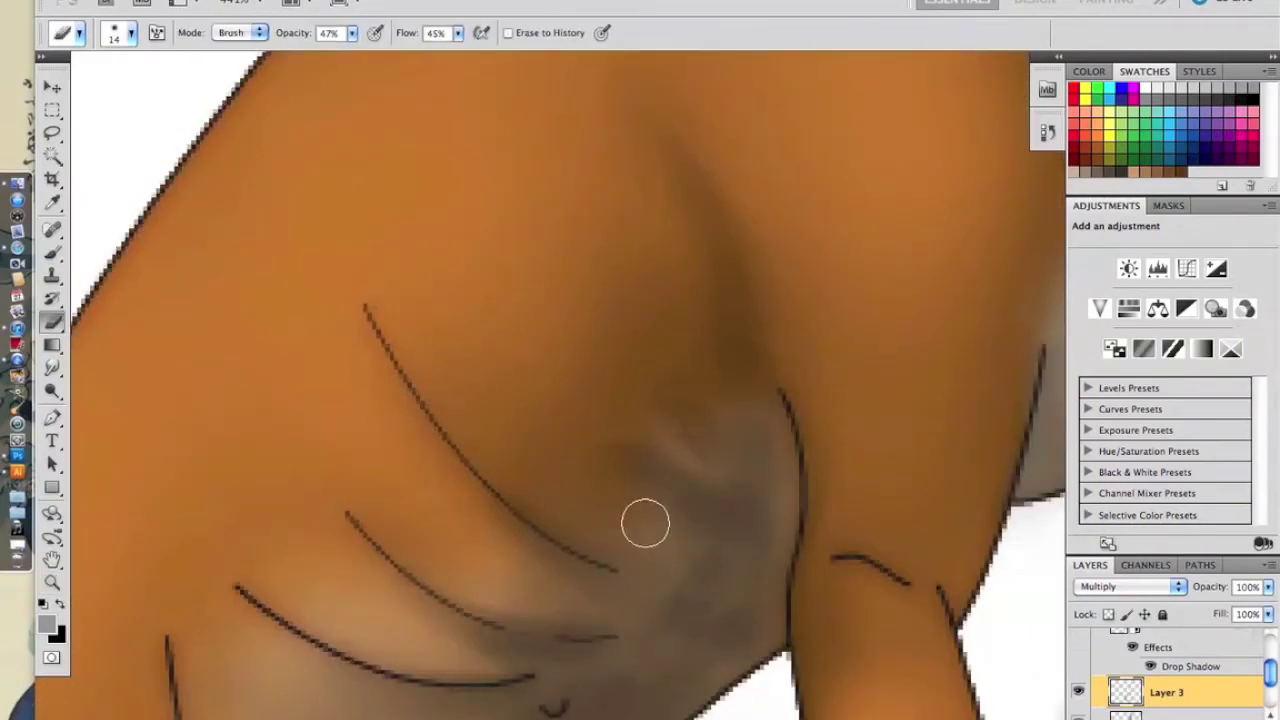
Zoom out to the whole dog and back into the chest and head to check the shading.
key("ctrl+alt+0")
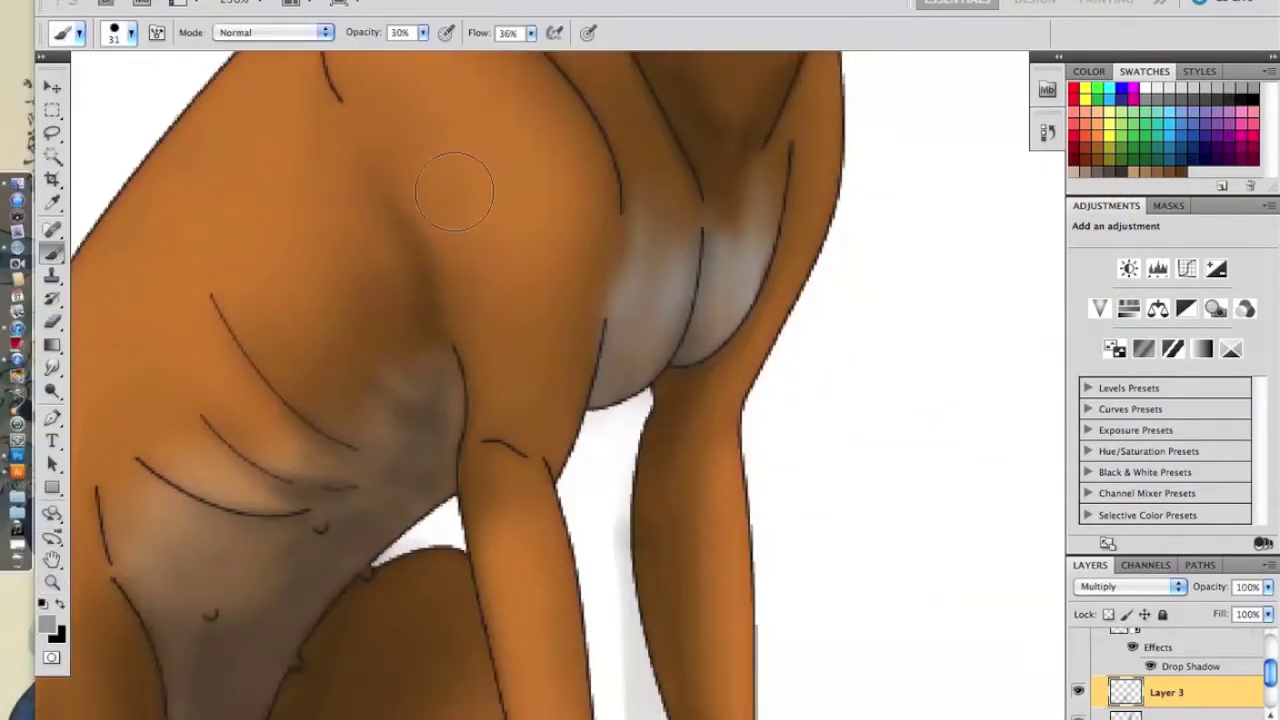
key("ctrl+0")
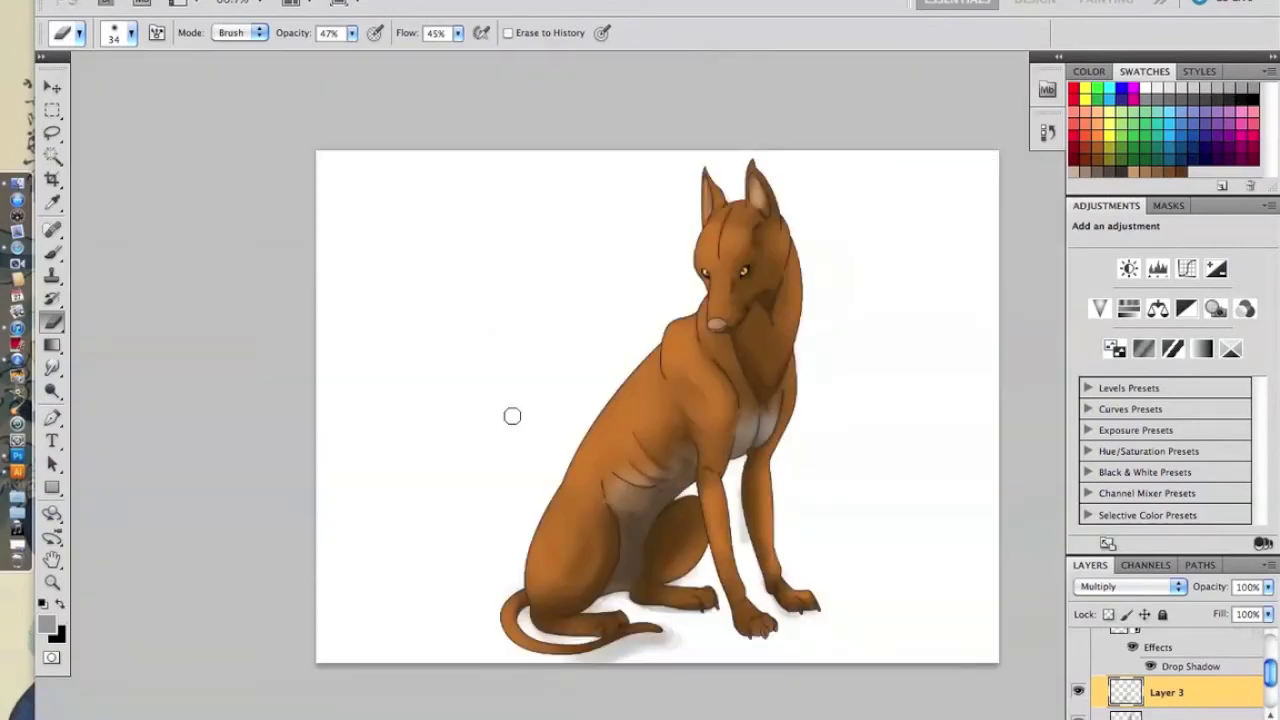
key("z")
left_click(766, 380)
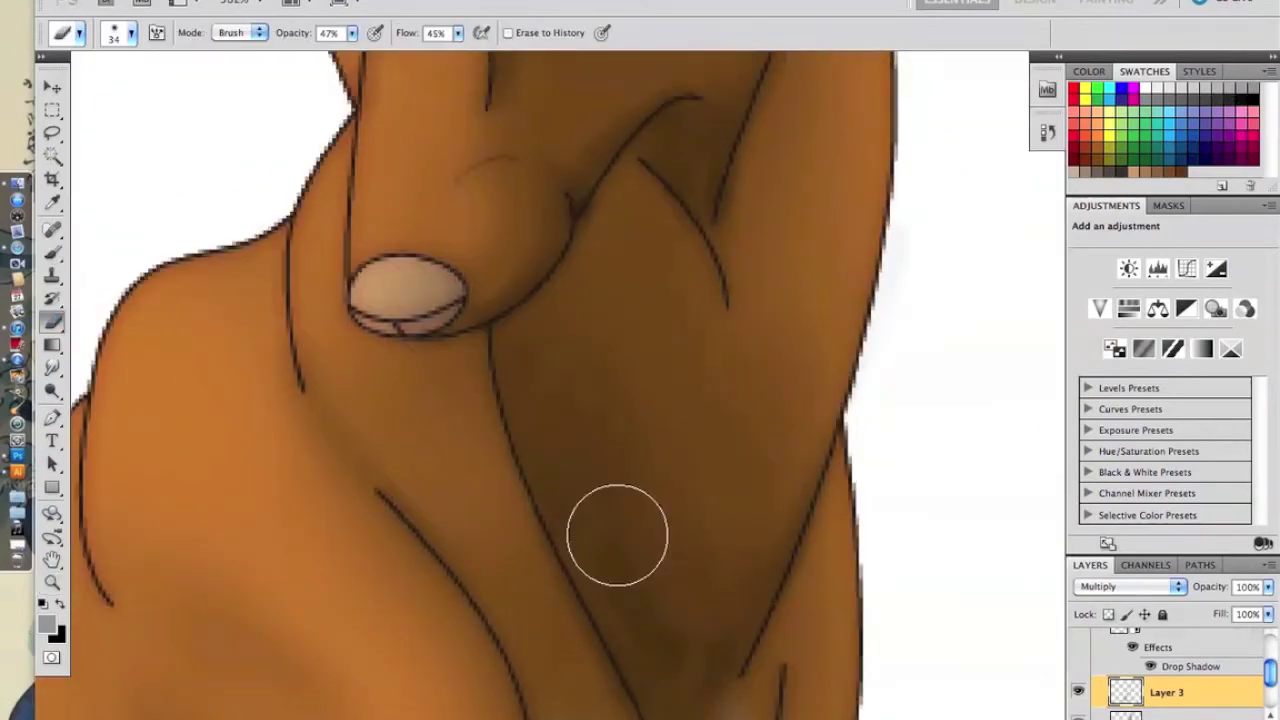
key("ctrl+0")
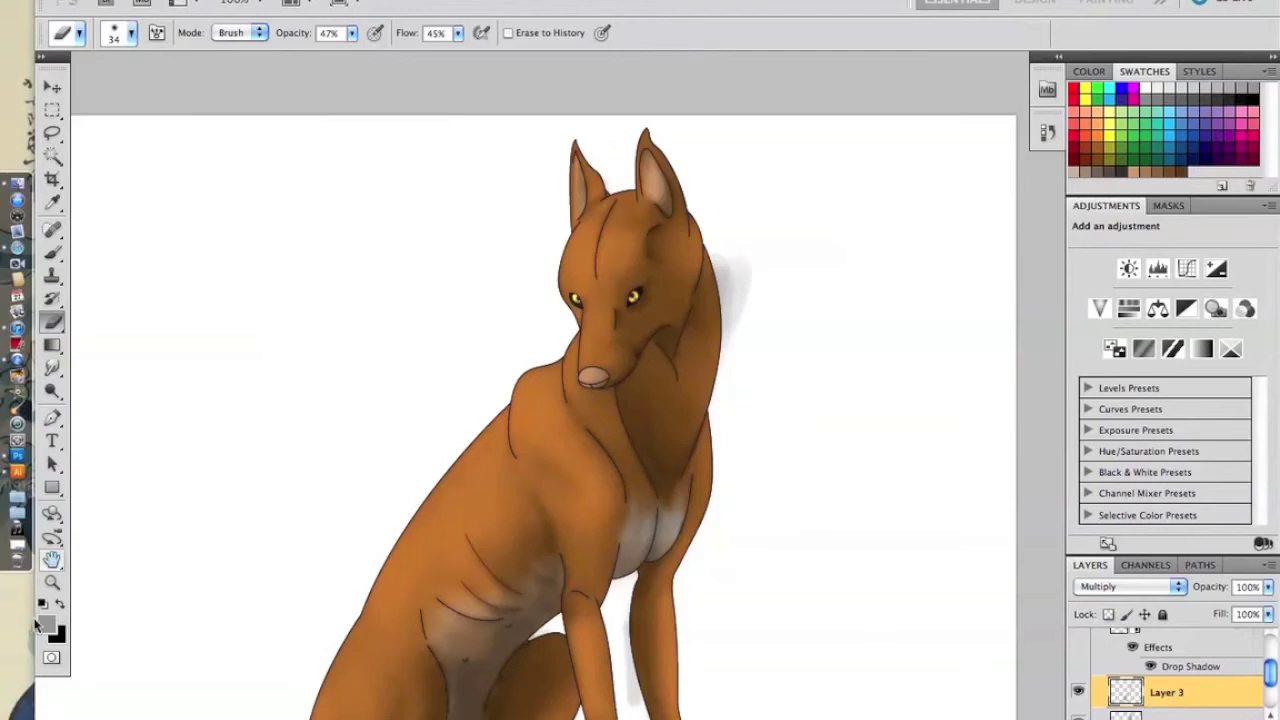
key("ctrl+plus")
Open the Gaussian Blur settings and close them without applying.
left_click(410, 0)
mouse_move(433, 185)
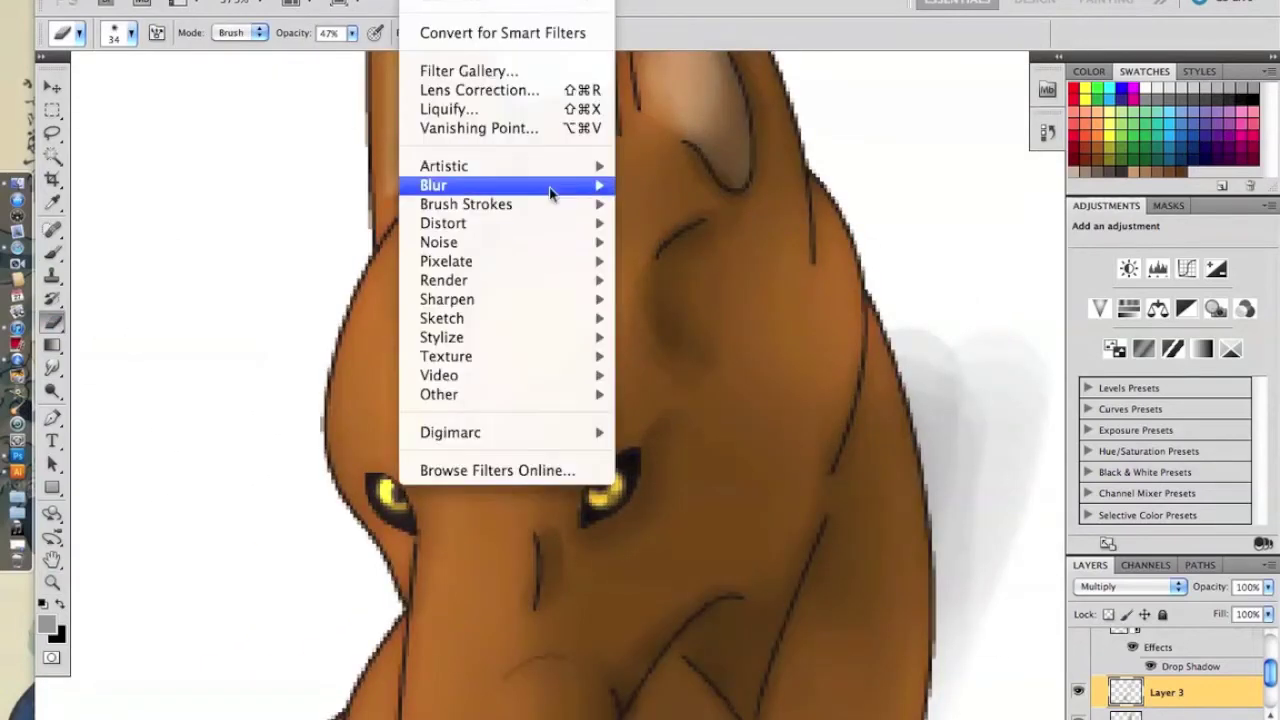
left_click(683, 255)
left_click(733, 214)
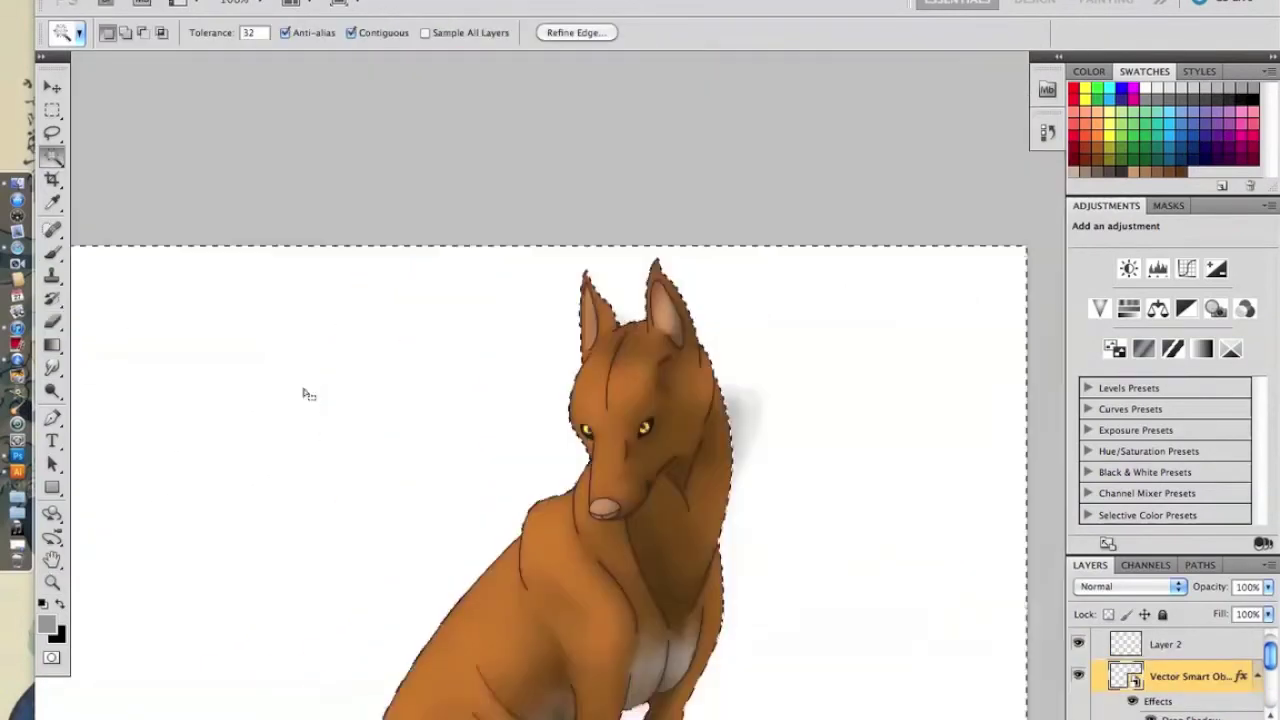
Paint white highlights on the forehead and down the nose bridge.
left_click(59, 604)
key("z")
left_click(586, 214)
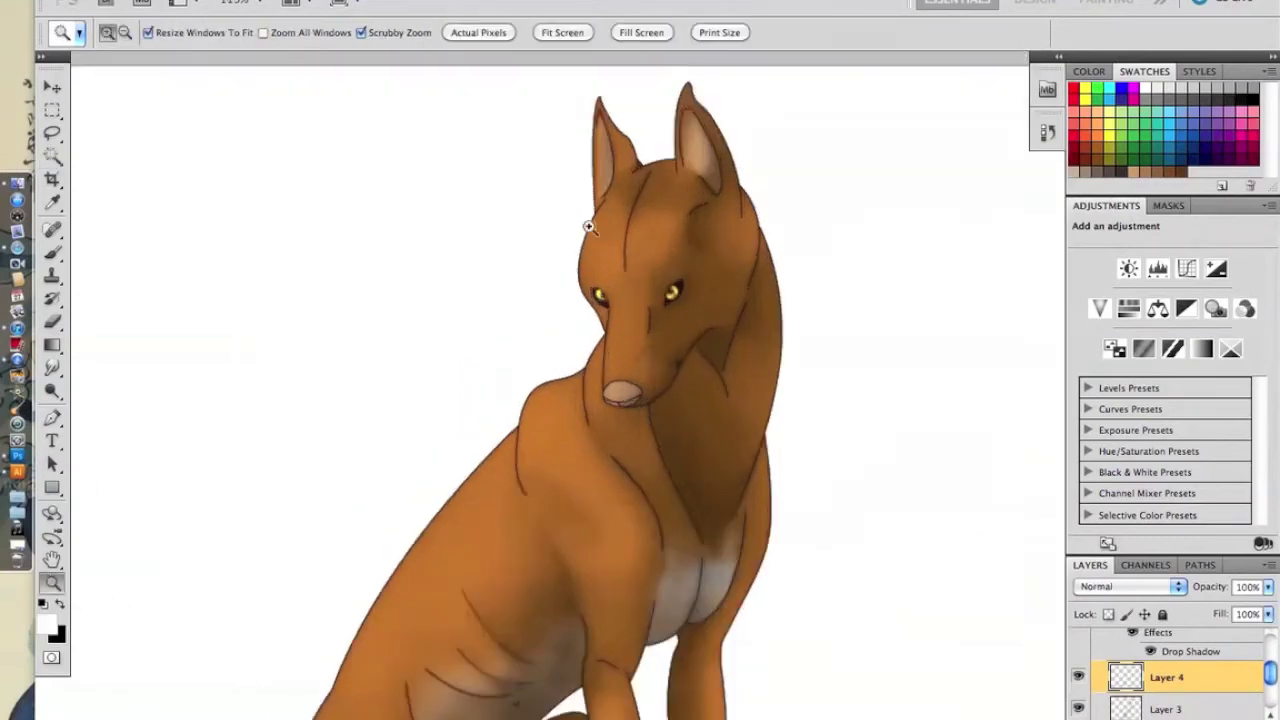
key("b")
right_click(440, 302)
left_click_drag(320, 250, 357, 317)
left_click_drag(400, 400, 427, 513)
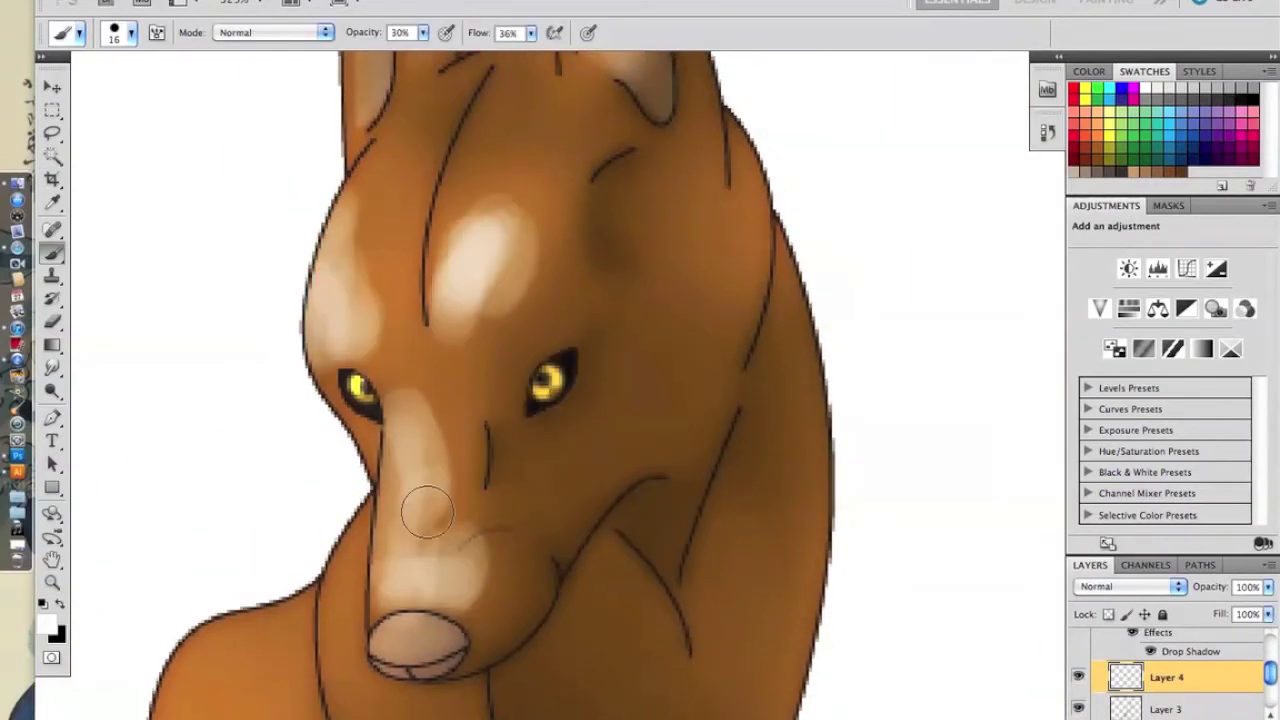
Set the highlight layer to Overlay and paint highlights on the shoulder.
left_click(1133, 587)
scroll(318, 375, "up", 5)
scroll(589, 383, "down", 10)
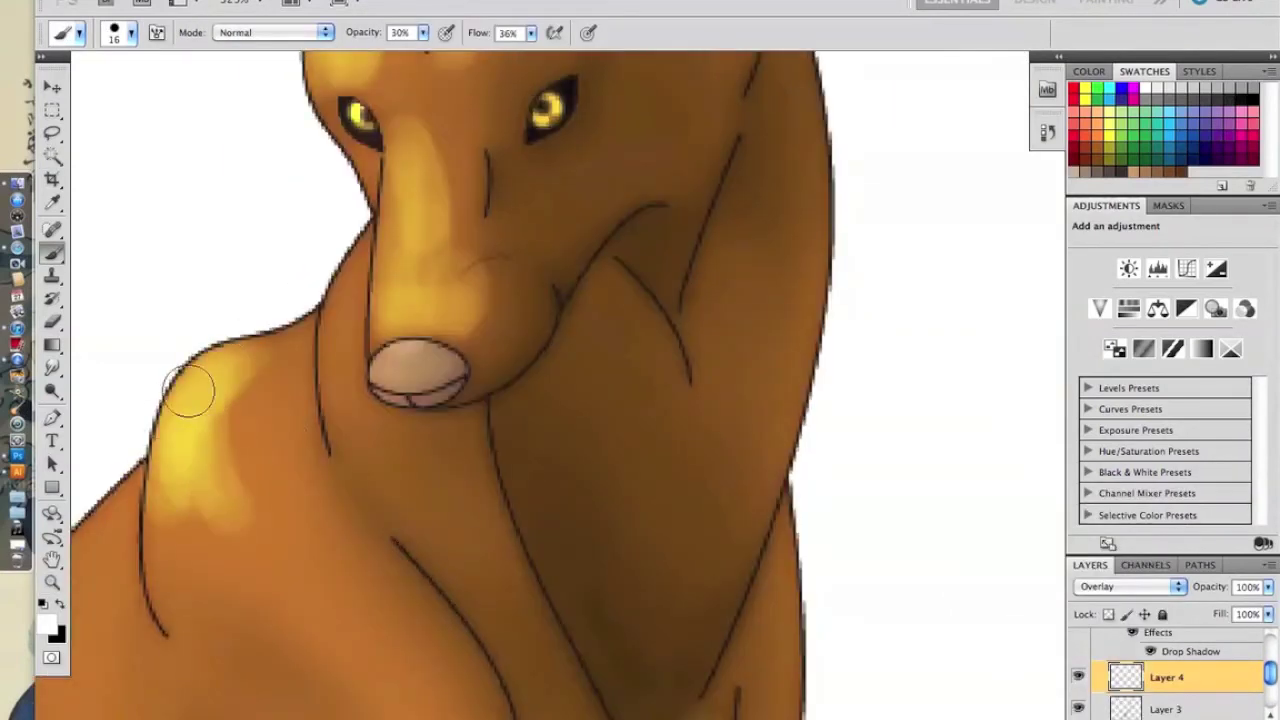
left_click_drag(230, 360, 300, 560)
scroll(400, 571, "down", 3)
scroll(400, 571, "down", 3)
scroll(766, 491, "down", 4)
Add more highlight strokes down the chest and body.
left_click_drag(410, 265, 390, 530)
scroll(528, 530, "down", 10)
left_click_drag(380, 250, 420, 540)
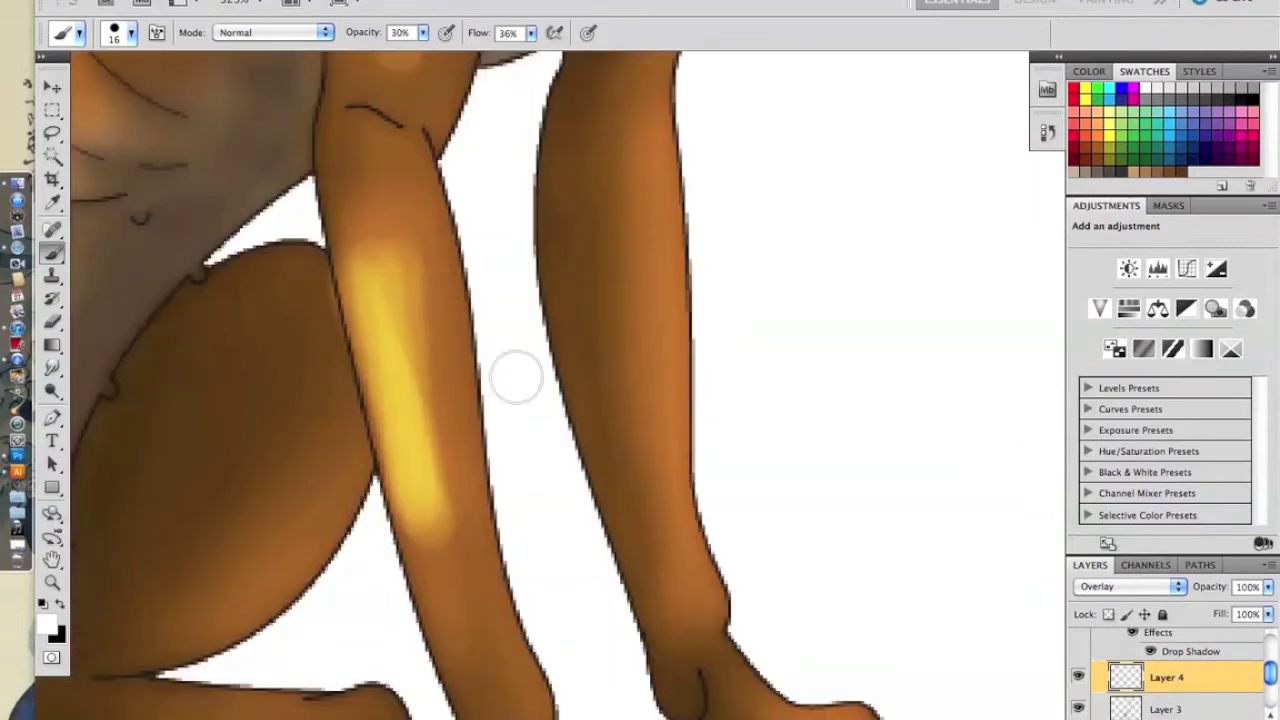
scroll(514, 371, "down", 5)
left_click_drag(660, 390, 700, 510)
scroll(786, 523, "down", 3)
scroll(786, 523, "up", 8)
scroll(550, 385, "up", 5)
Paint yellow highlights across the shoulder, flank and legs.
mouse_move(575, 290)
left_mouse_down()
mouse_move(430, 440)
mouse_move(486, 251)
left_mouse_up()
scroll(550, 385, "down", 3)
mouse_move(640, 200)
left_mouse_down()
mouse_move(471, 257)
mouse_move(229, 506)
left_mouse_up()
scroll(229, 506, "down", 5)
mouse_move(450, 130)
left_mouse_down()
mouse_move(365, 435)
mouse_move(511, 354)
mouse_move(600, 470)
mouse_move(593, 375)
left_mouse_up()
Adjust the highlight brush size in the brush options.
key("e")
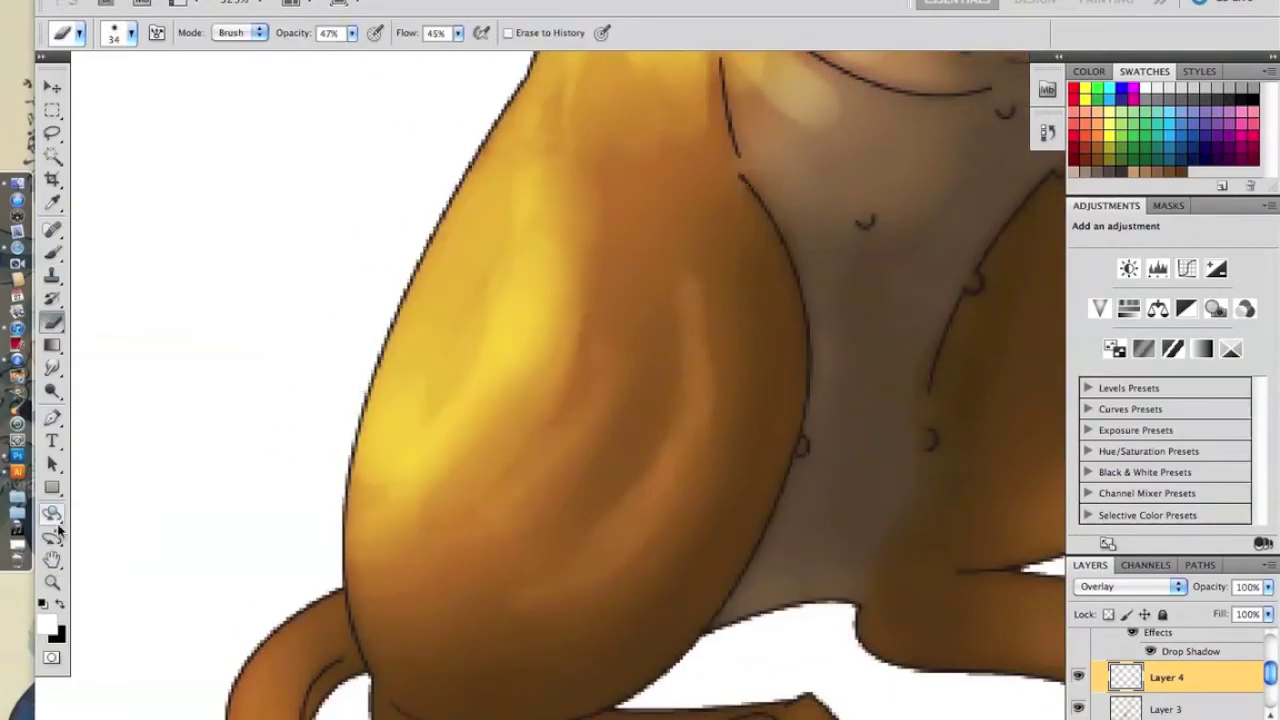
key("b")
scroll(593, 375, "up", 5)
right_click(298, 316)
key("Return")
scroll(446, 123, "up", 4)
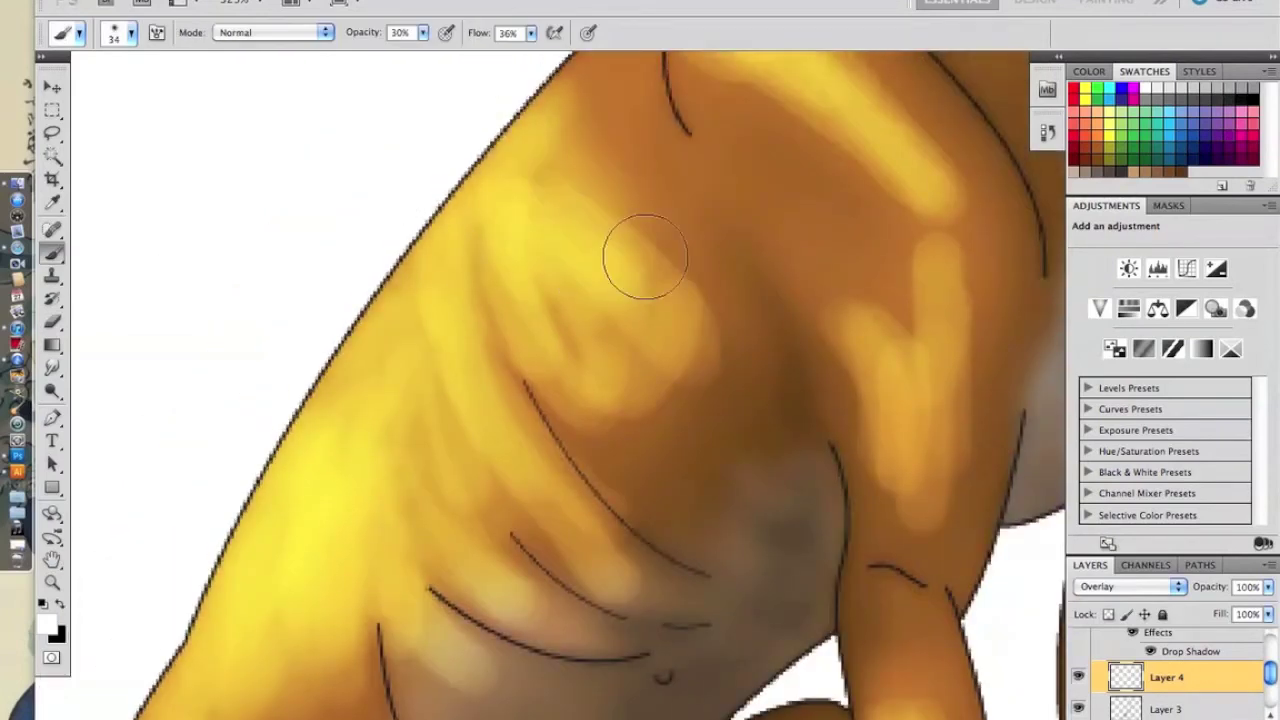
Erase excess highlight strokes with eraser sizes 7 and 17.
key("e")
right_click(660, 592)
type("7")
key("Return")
key("8")
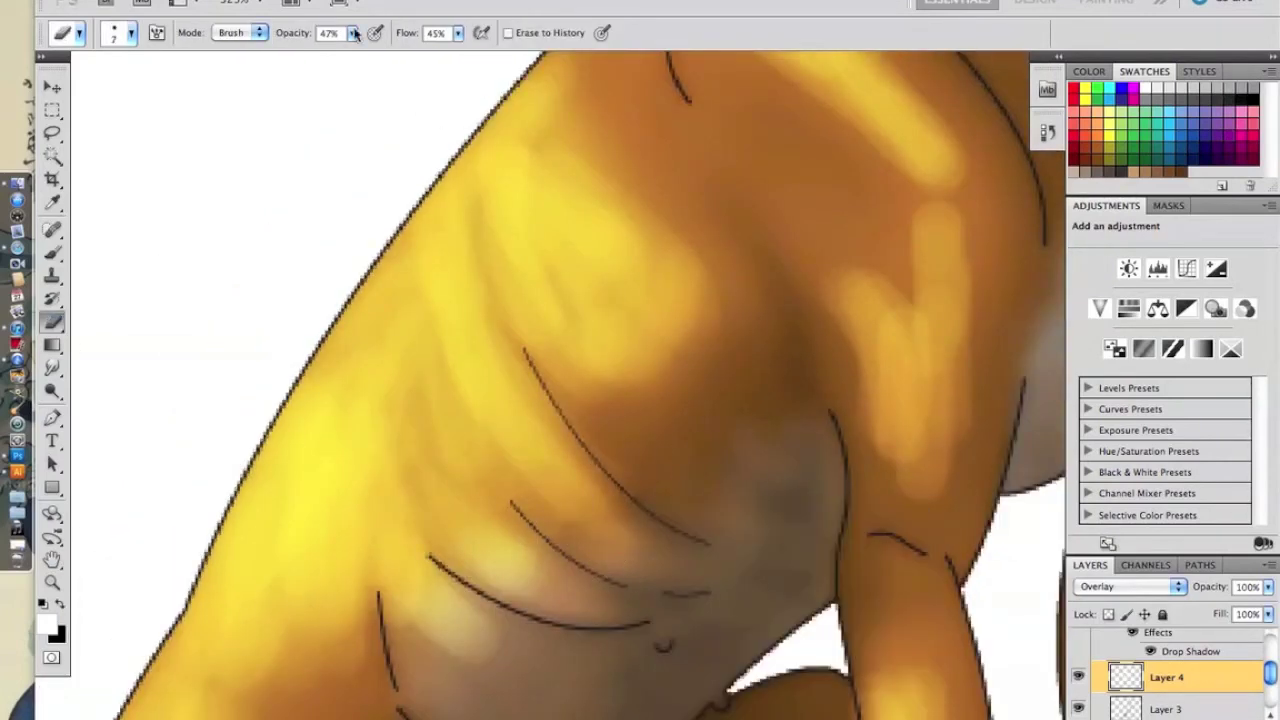
scroll(460, 470, "down", 2)
right_click(546, 500)
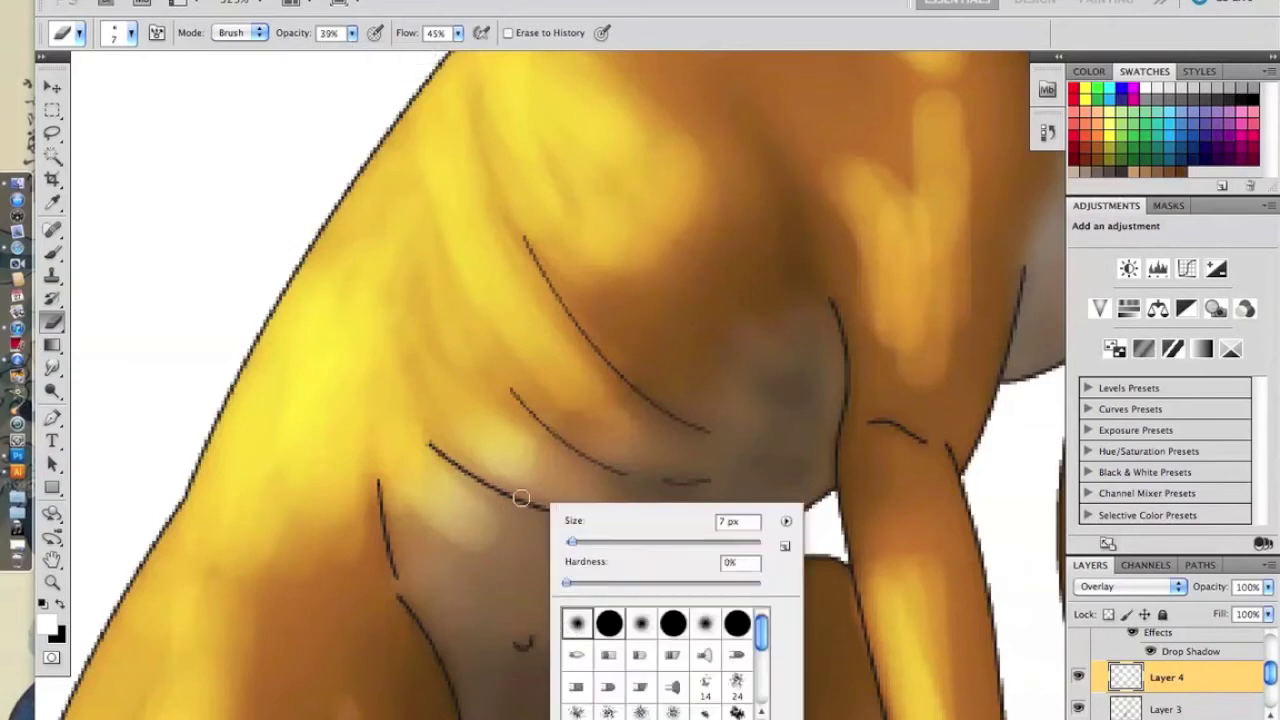
type("17")
key("Return")
Zoom out to review the highlights across the whole dog.
key("ctrl+1")
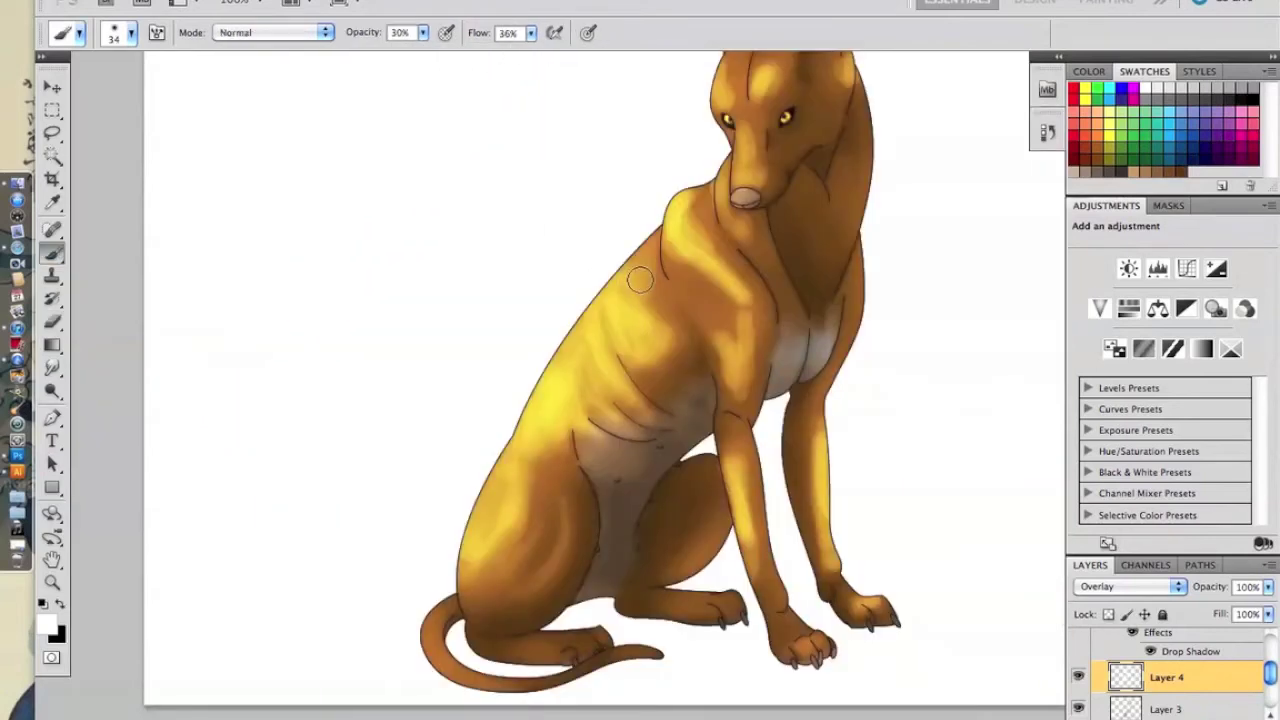
scroll(724, 512, "up", 3)
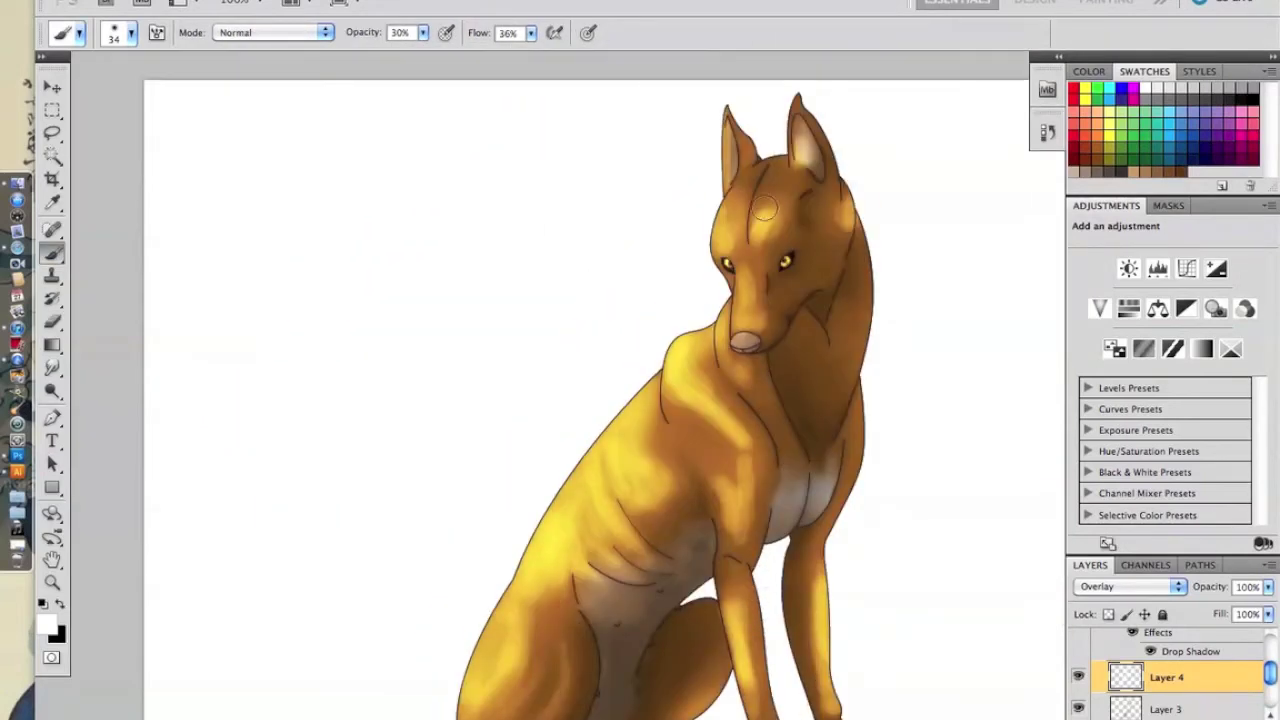
scroll(718, 513, "down", 2)
scroll(736, 427, "down", 1)
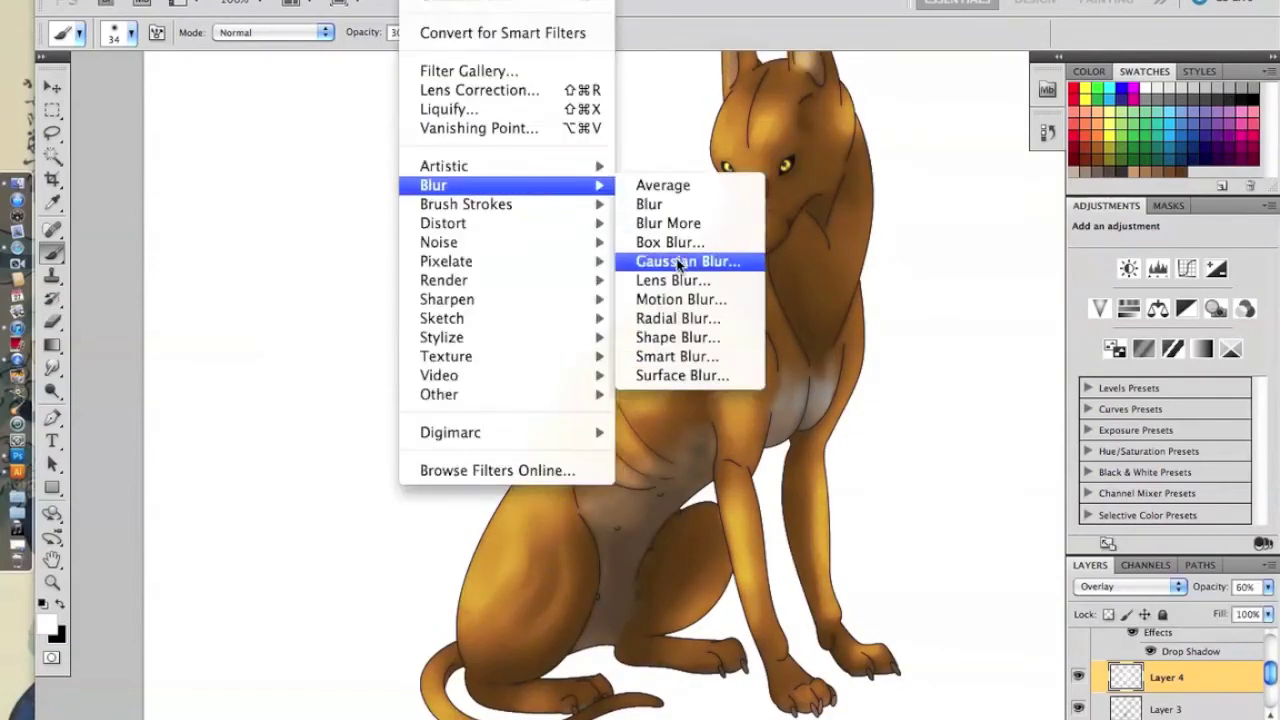
Paint a wide yellow band behind the dog and above the ground.
key("v")
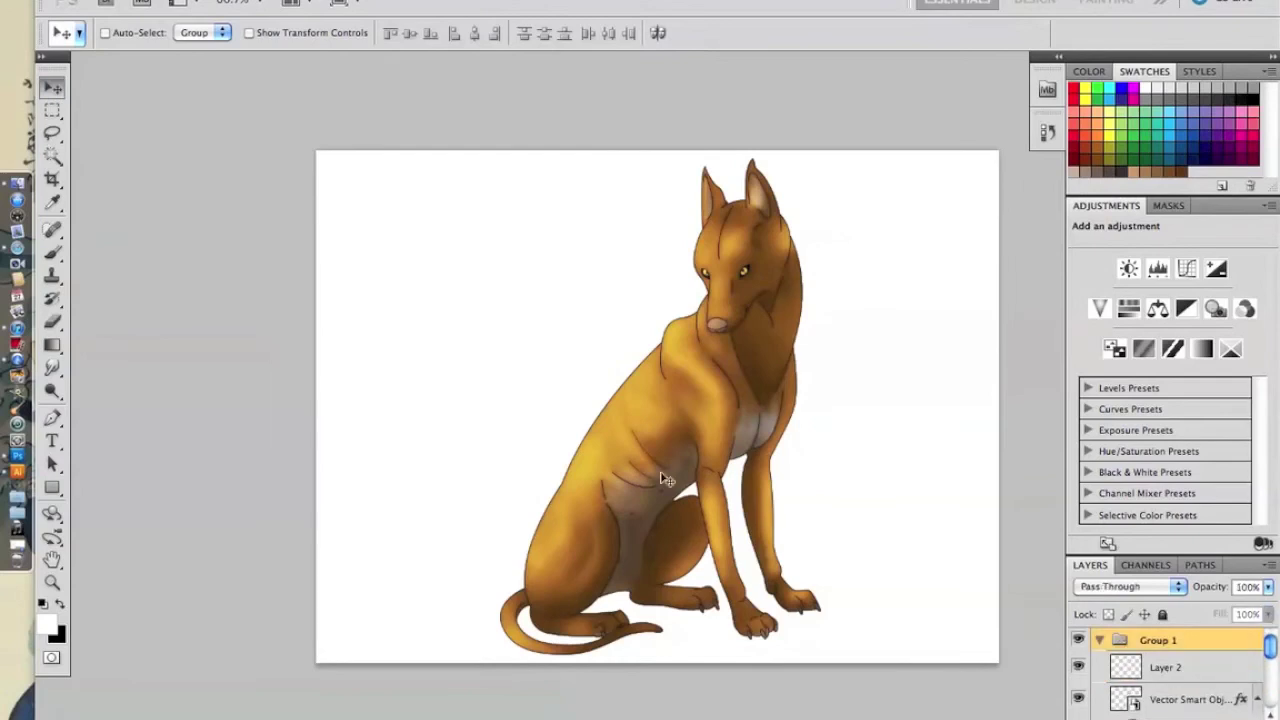
key("shift+Right")
key("shift+Right")
key("shift+Right")
left_click(44, 624)
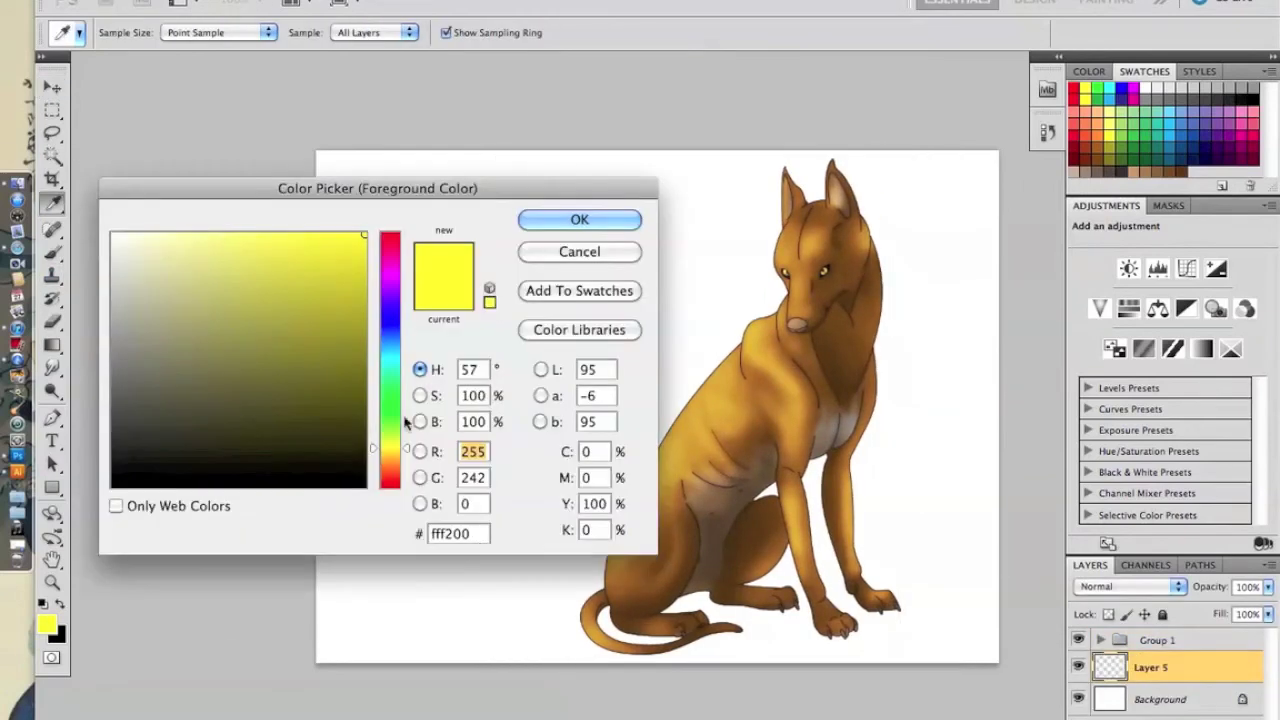
left_click(580, 214)
key("b")
left_click_drag(538, 47, 585, 47)
mouse_move(320, 500)
left_mouse_down()
mouse_move(434, 503)
mouse_move(980, 360)
left_mouse_up()
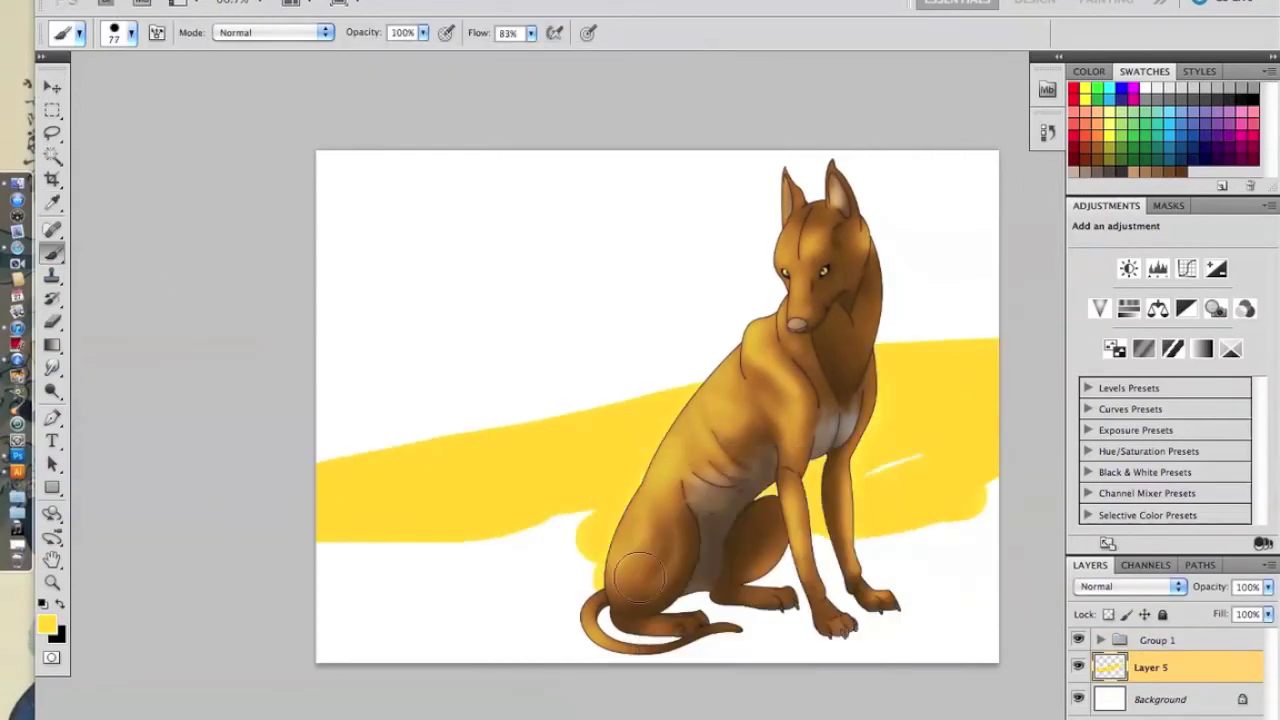
left_click_drag(320, 560, 356, 597)
left_click_drag(320, 420, 718, 365)
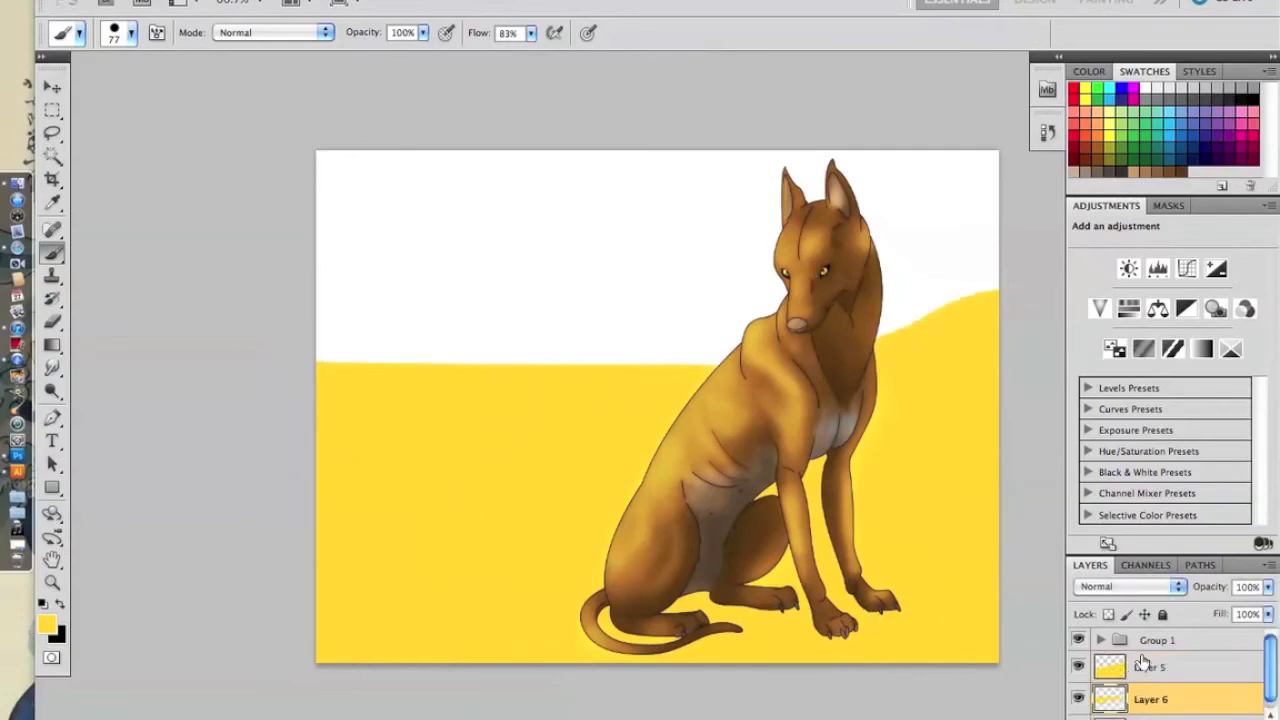
Pick a paler yellow as the foreground colour.
left_click(44, 624)
left_click(580, 214)
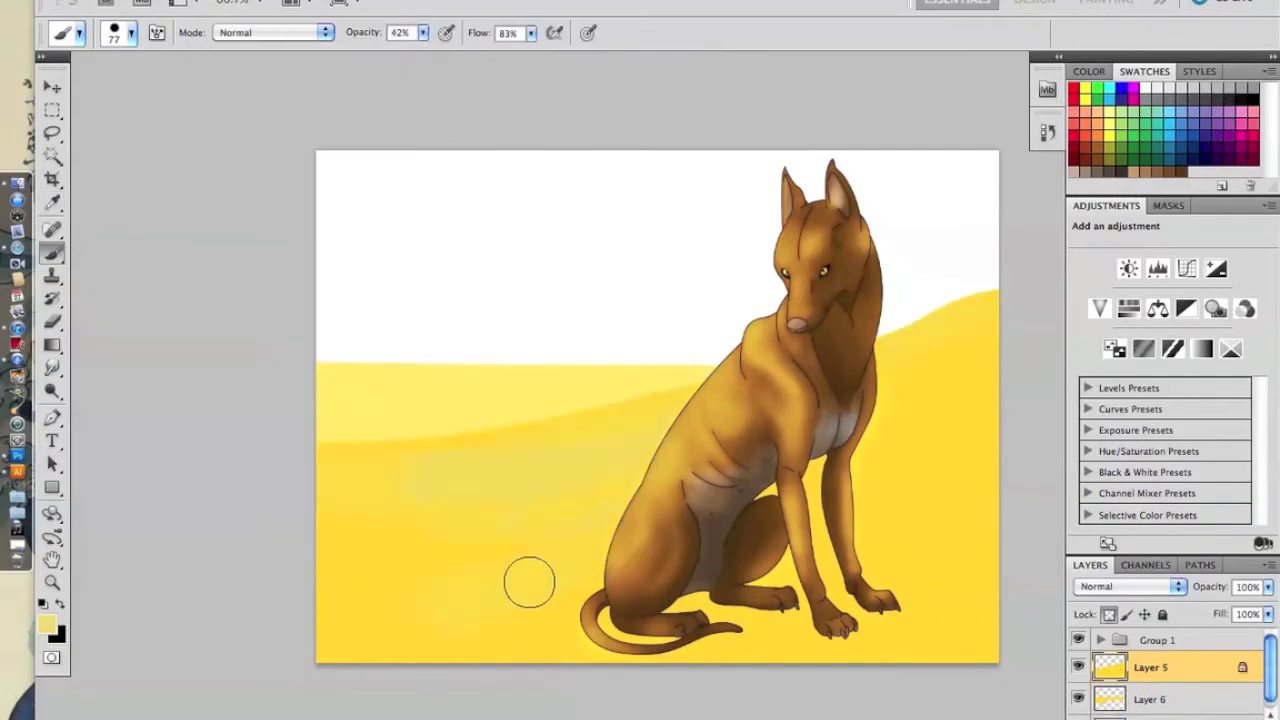
left_click(44, 624)
left_click(580, 216)
Load Rock Patterns and stamp a rock texture over the background.
left_click(52, 276)
left_click(548, 32)
left_click(717, 64)
left_click(735, 526)
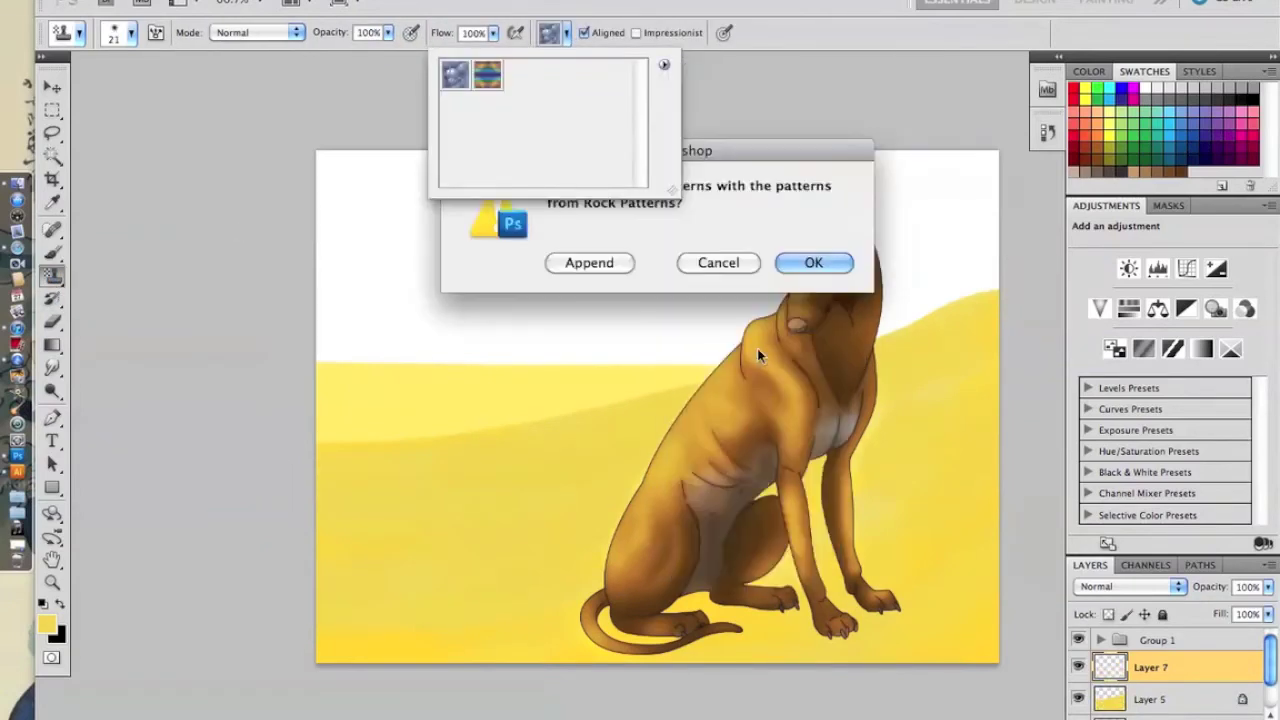
left_click(811, 260)
right_click(470, 510)
left_click_drag(530, 551, 586, 551)
mouse_move(340, 460)
left_mouse_down()
mouse_move(1005, 557)
mouse_move(950, 307)
left_mouse_up()
Blend the texture layer as Soft Light and warp it to follow the ground.
left_click(1130, 586)
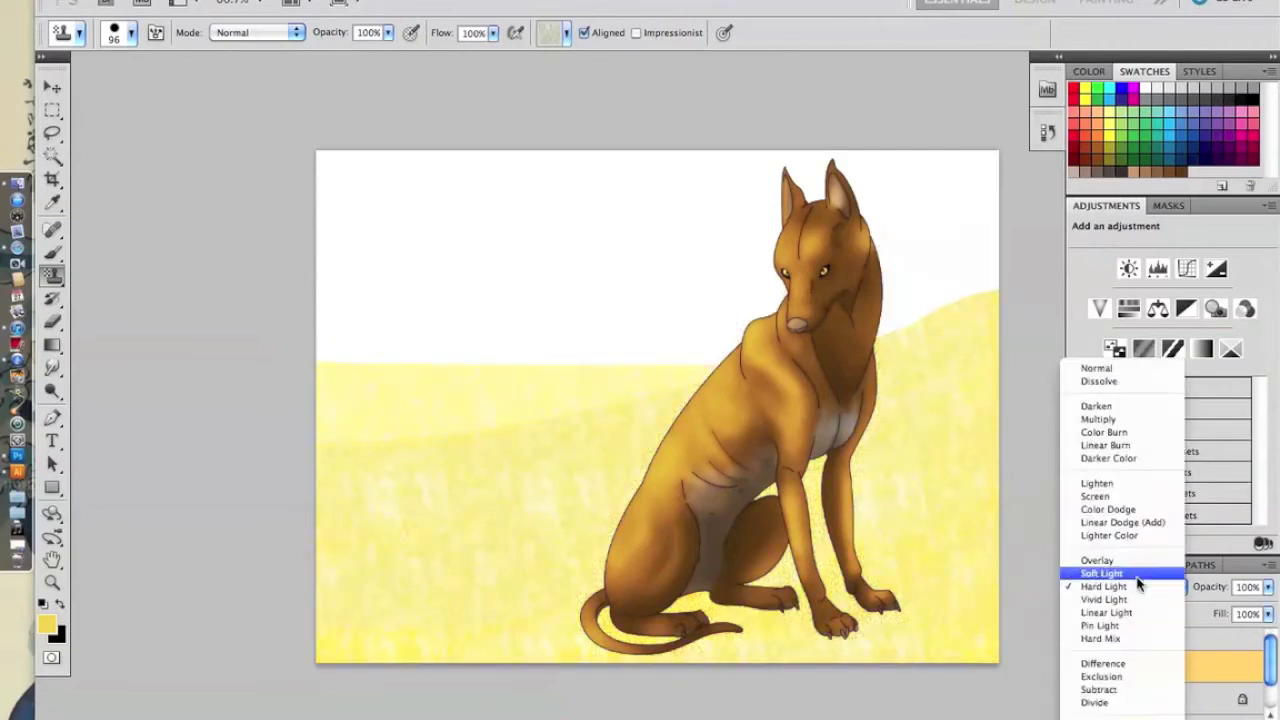
left_click(1140, 568)
key("ctrl+t")
left_click_drag(758, 449, 457, 528)
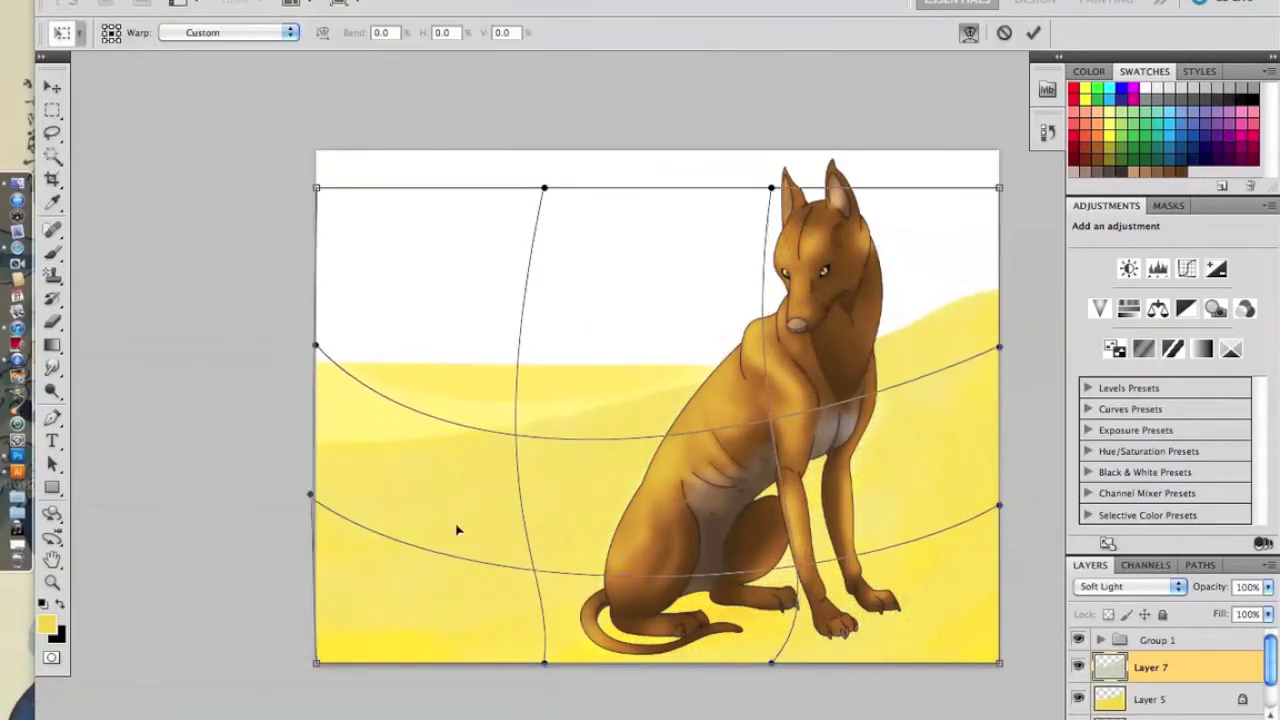
key("Return")
key("l")
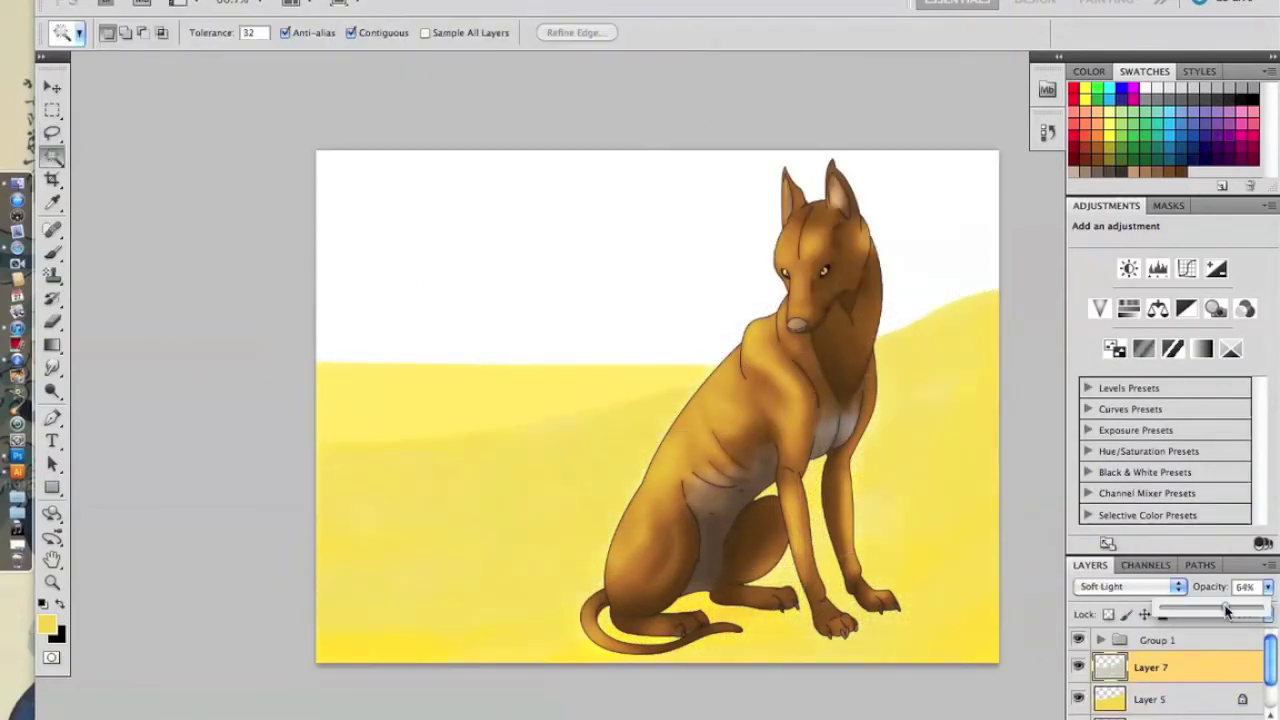
Sample a grey shadow colour and set the shadow layer to Multiply.
key("b")
left_click(780, 364, "alt")
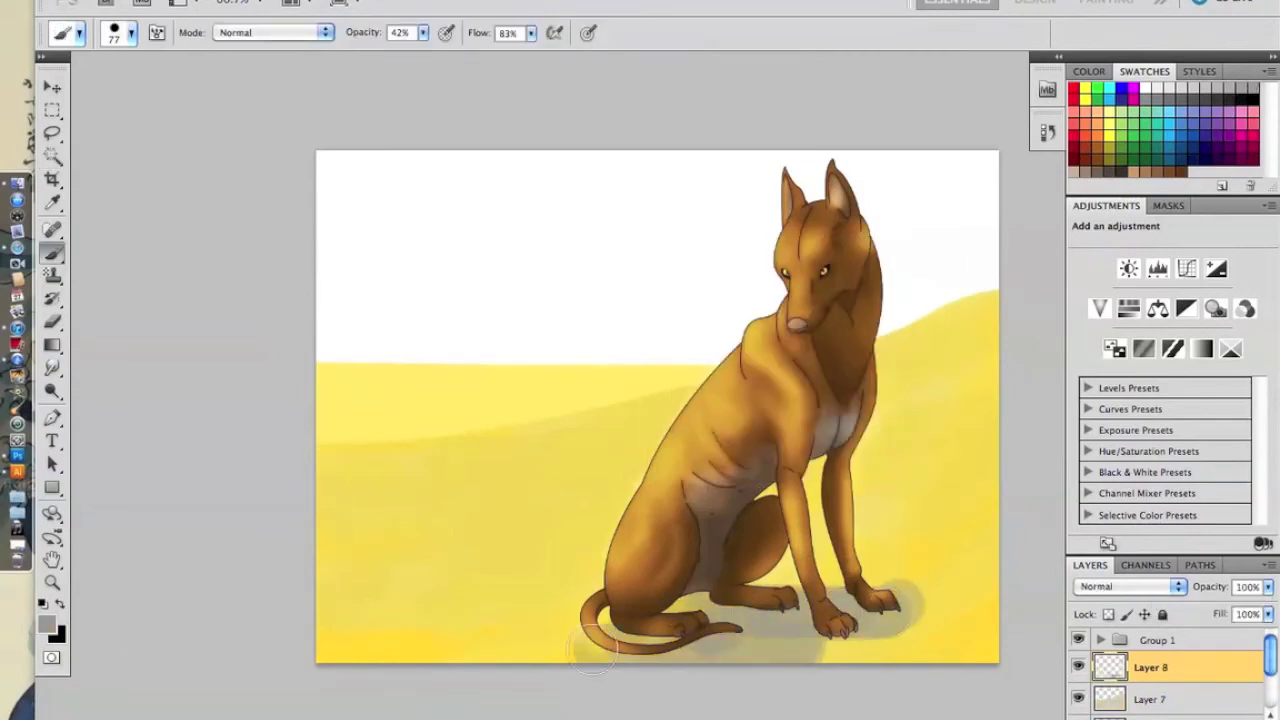
key("v")
key("shift+alt+m")
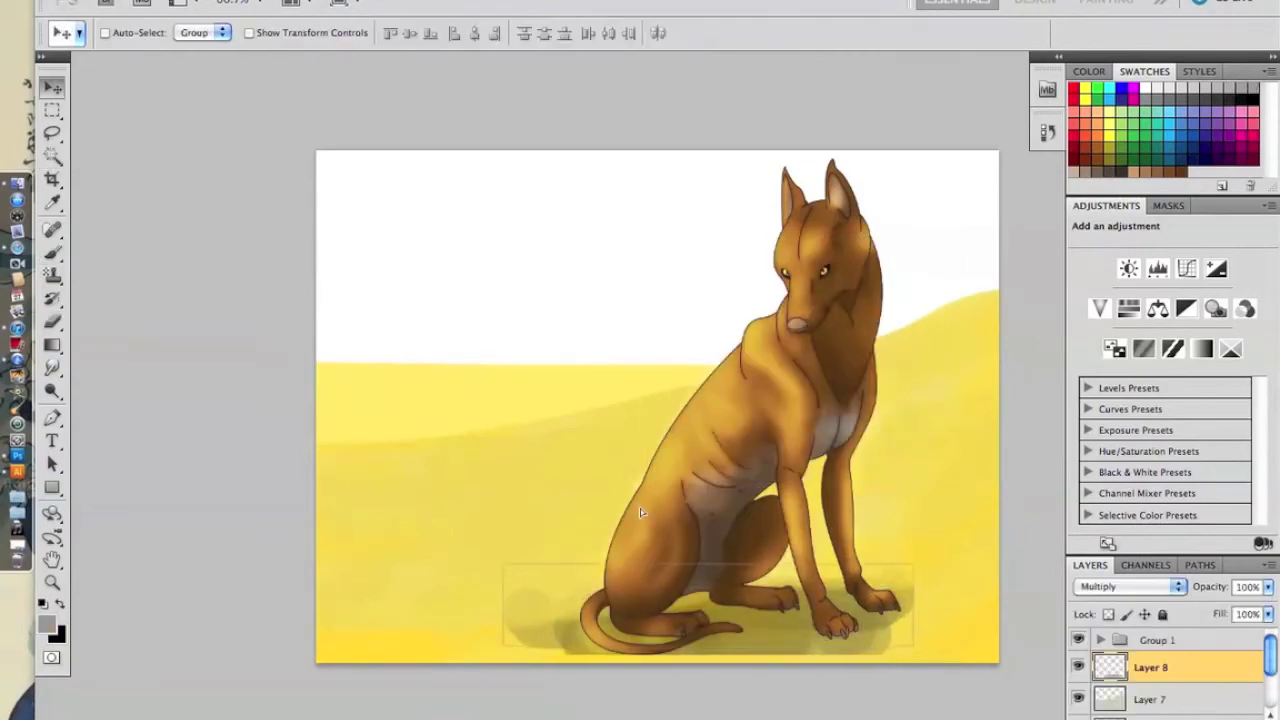
key("ctrl+t")
key("Escape")
Soften the shadow with Gaussian Blur and hide the yellow ground layer.
key("e")
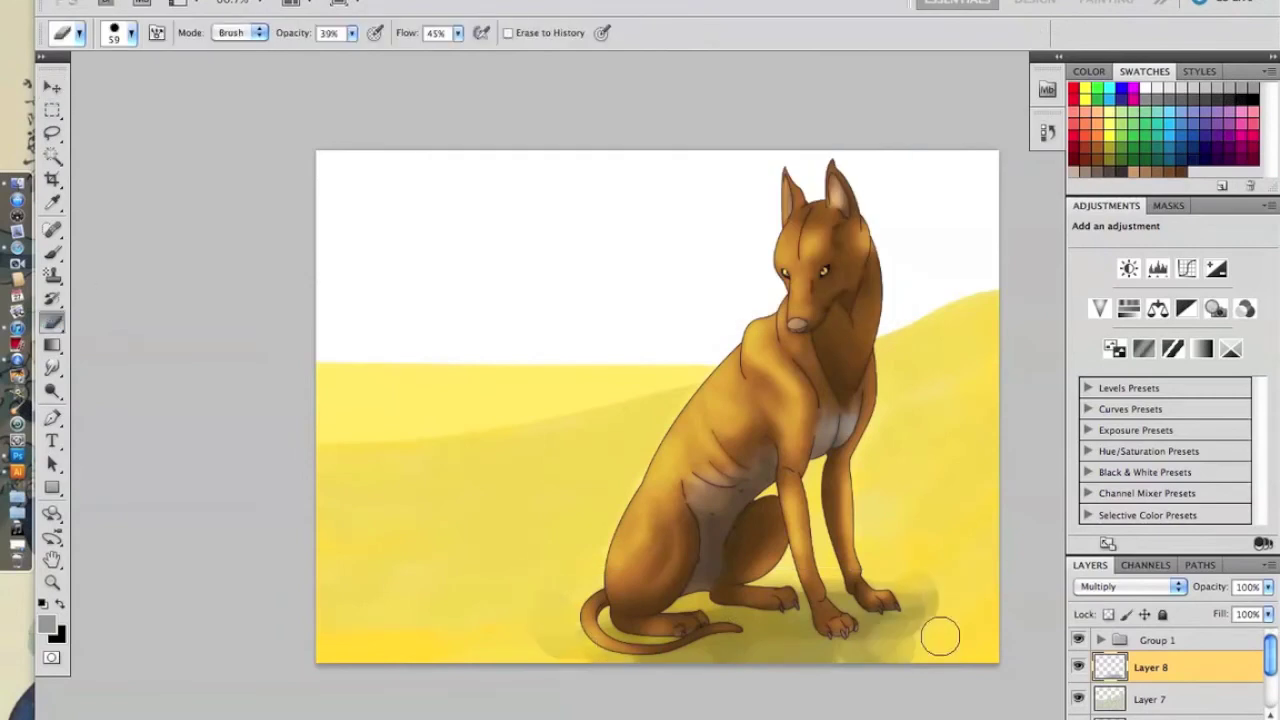
left_click(690, 271)
left_click(715, 219)
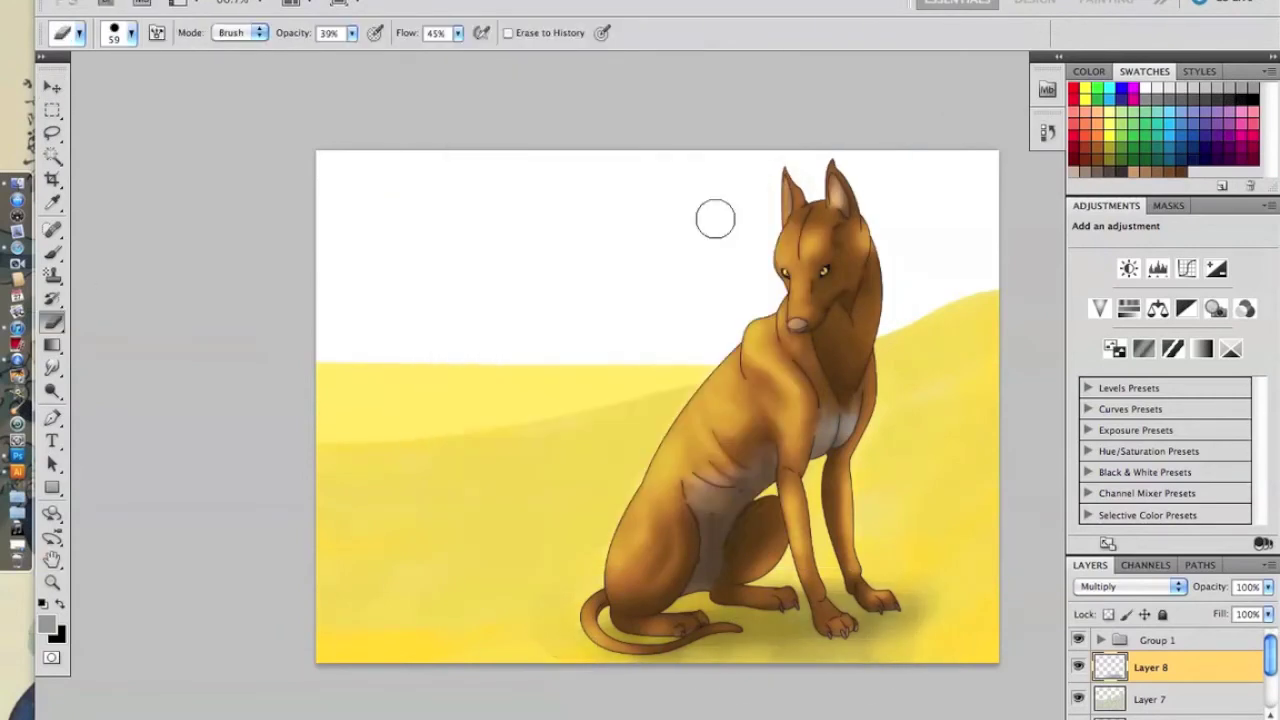
left_click(1078, 711)
Fill the canvas diagonally with a pastel yellow-to-teal gradient.
left_click(52, 344)
left_click(125, 32)
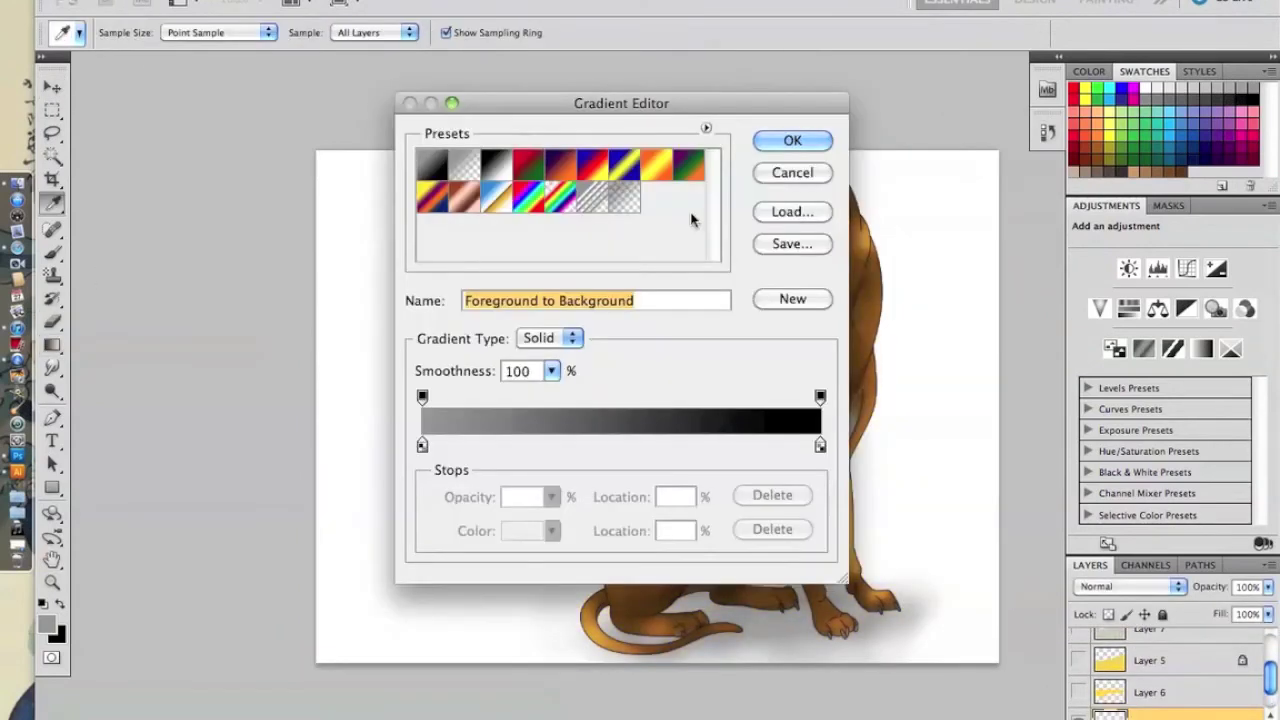
left_click(706, 128)
left_click(820, 445)
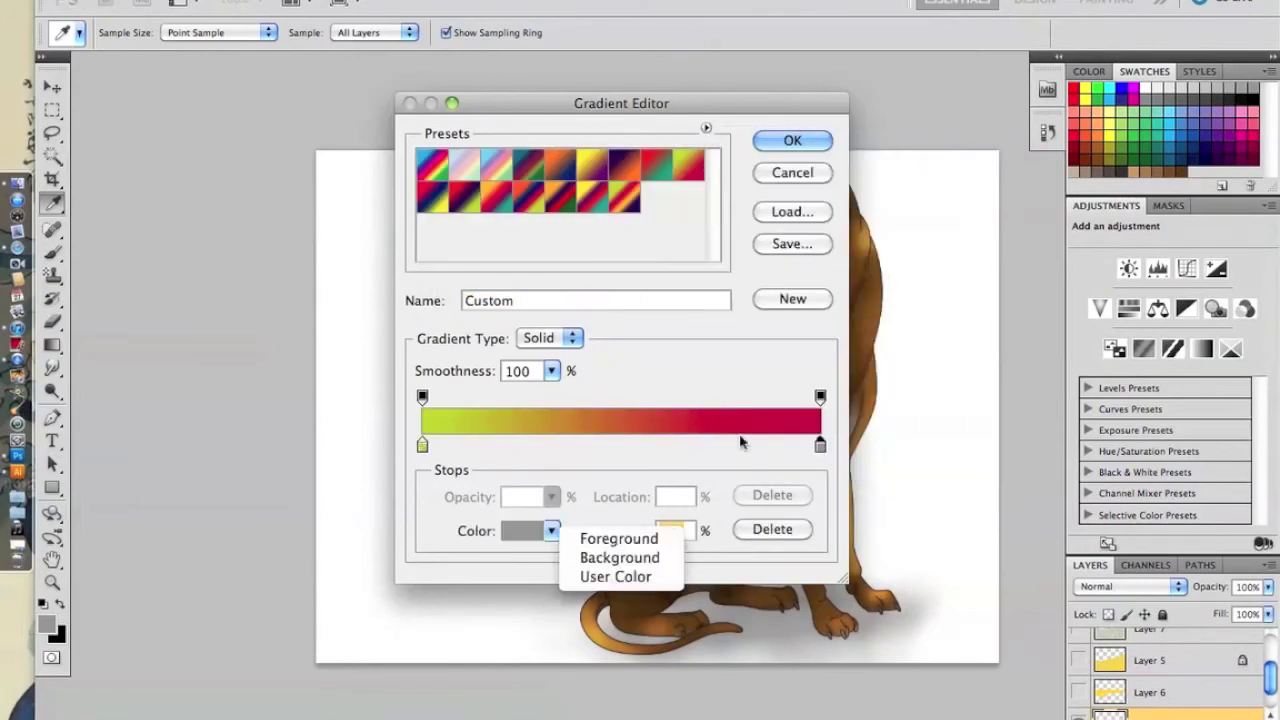
left_click(706, 128)
left_click(760, 433)
left_click(492, 170)
left_click(792, 140)
left_click_drag(414, 180, 880, 560)
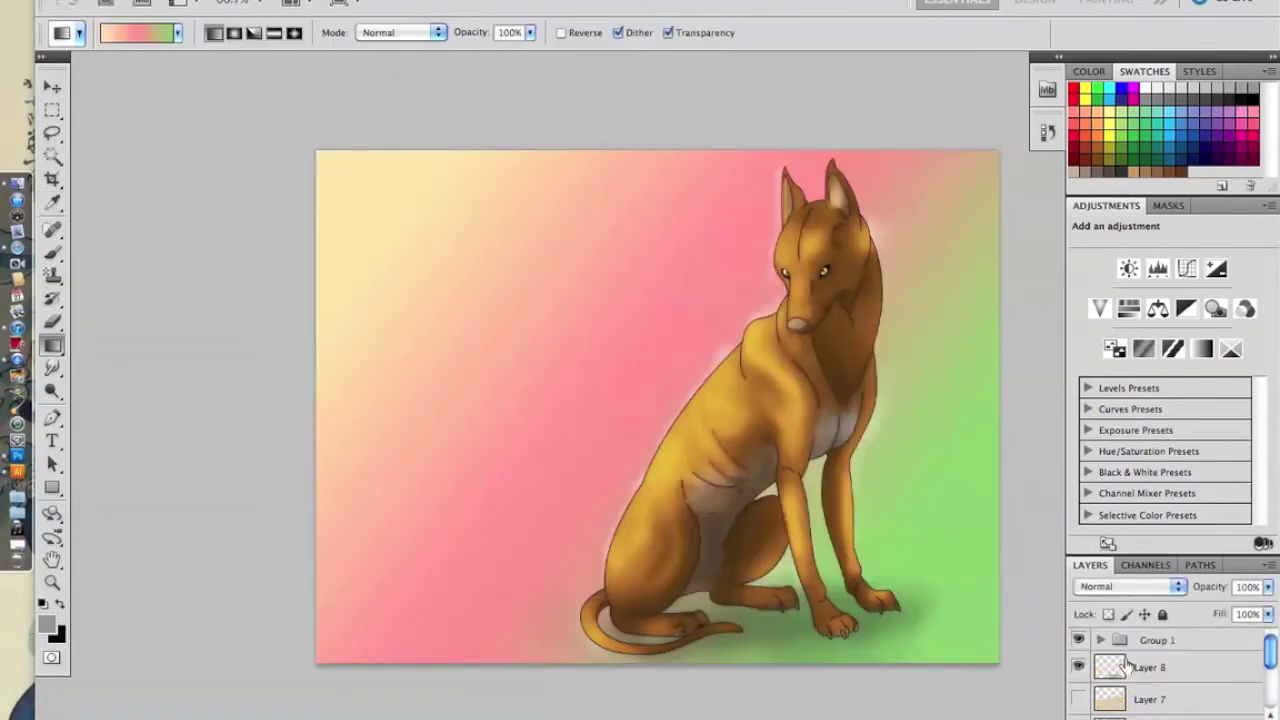
Clear the selection and delete the old rock texture Layer 7.
key("w")
left_click(957, 533)
key("ctrl+d")
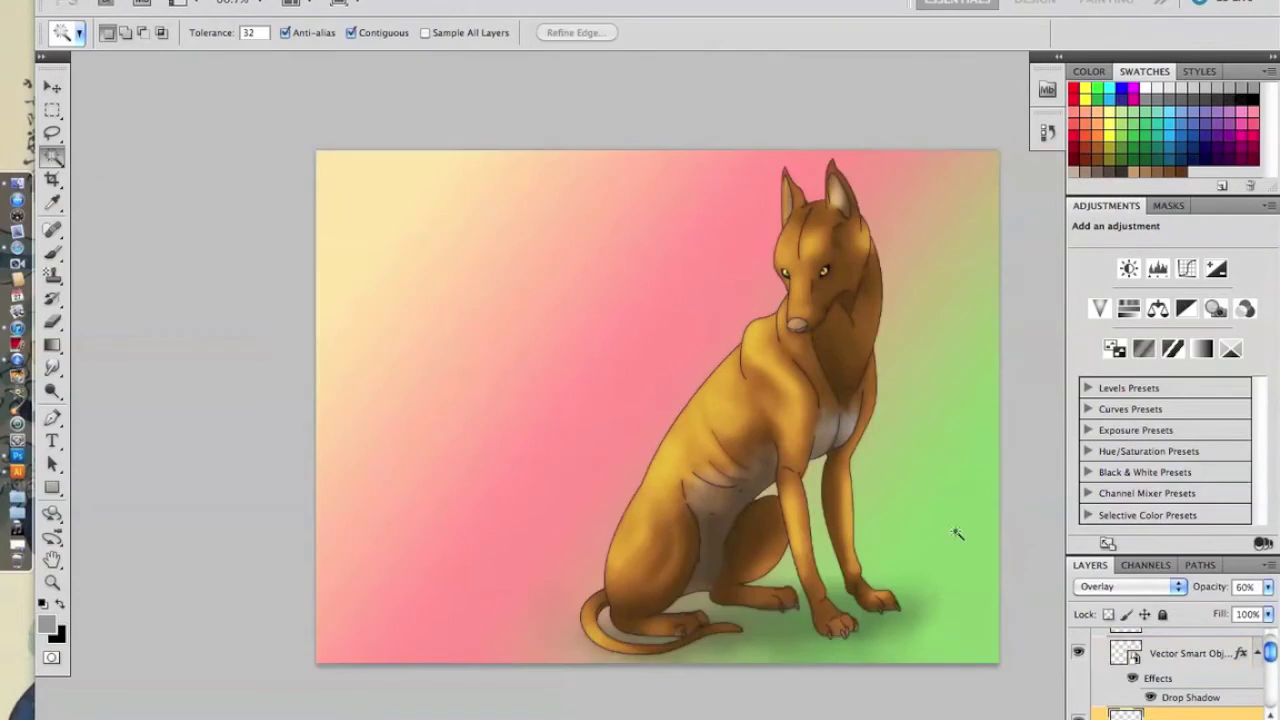
left_click(1205, 716)
key("Return")
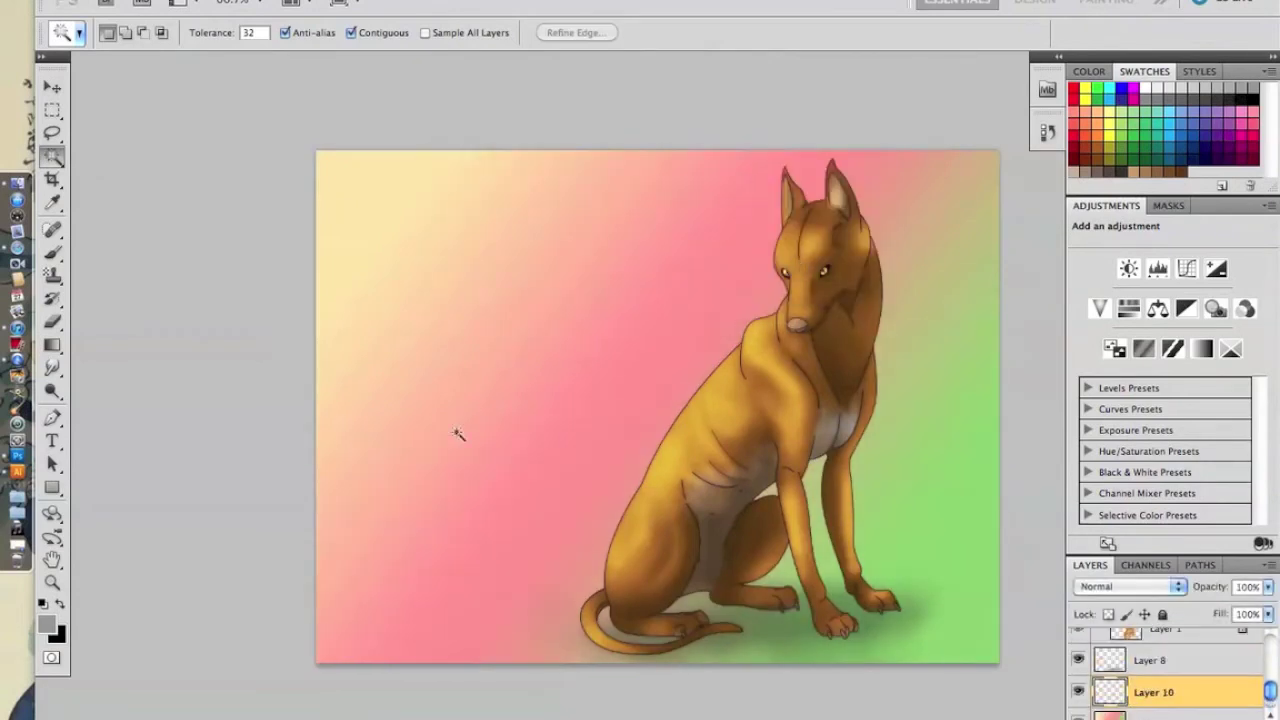
Stamp a stone pattern along the top and left, blended as Overlay.
key("s")
left_click(566, 32)
left_click(443, 91)
mouse_move(800, 200)
left_mouse_down()
mouse_move(325, 660)
mouse_move(440, 540)
left_mouse_up()
left_click(1130, 586)
left_click(1096, 701)
key("Down")
key("Down")
key("Down")
key("Down")
key("Down")
Apply a zoom Radial Blur to the stone texture.
left_click(420, 5)
left_click(420, 5)
left_click(420, 5)
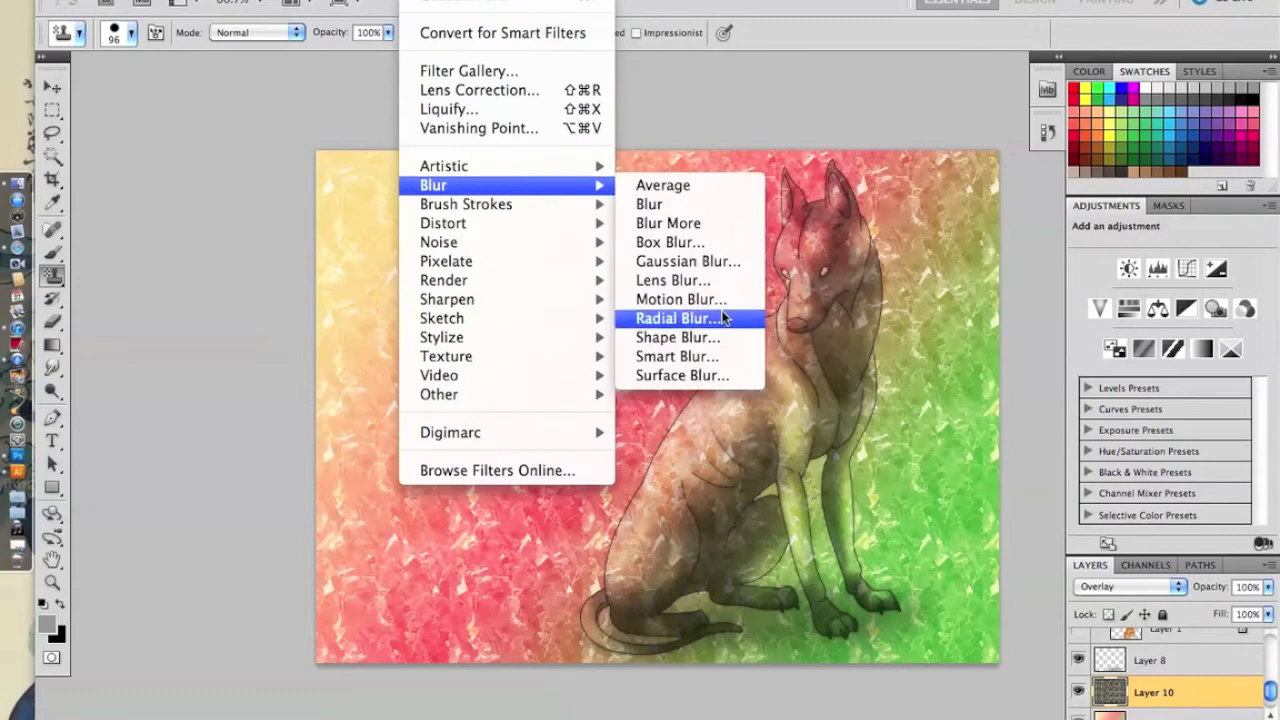
left_click(724, 318)
left_click(752, 200)
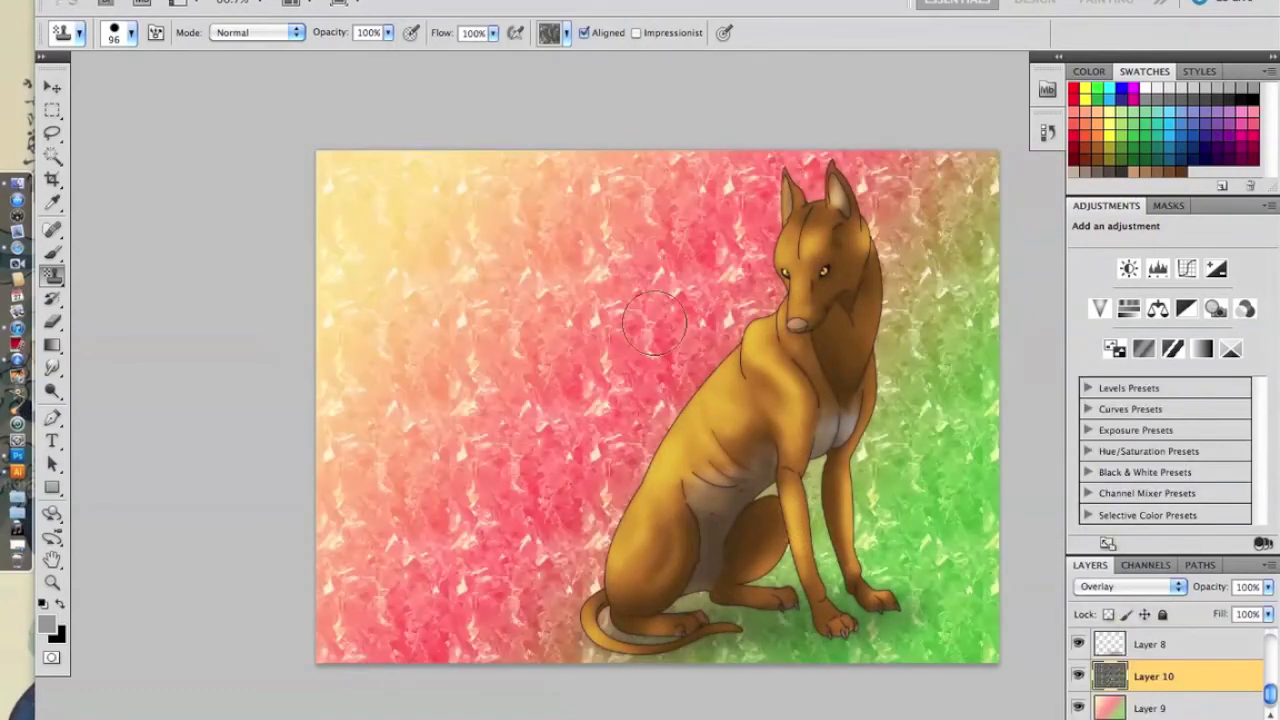
Try Film Grain, Rough Pastels and Underpainting effects in the Filter Gallery.
left_click(672, 340)
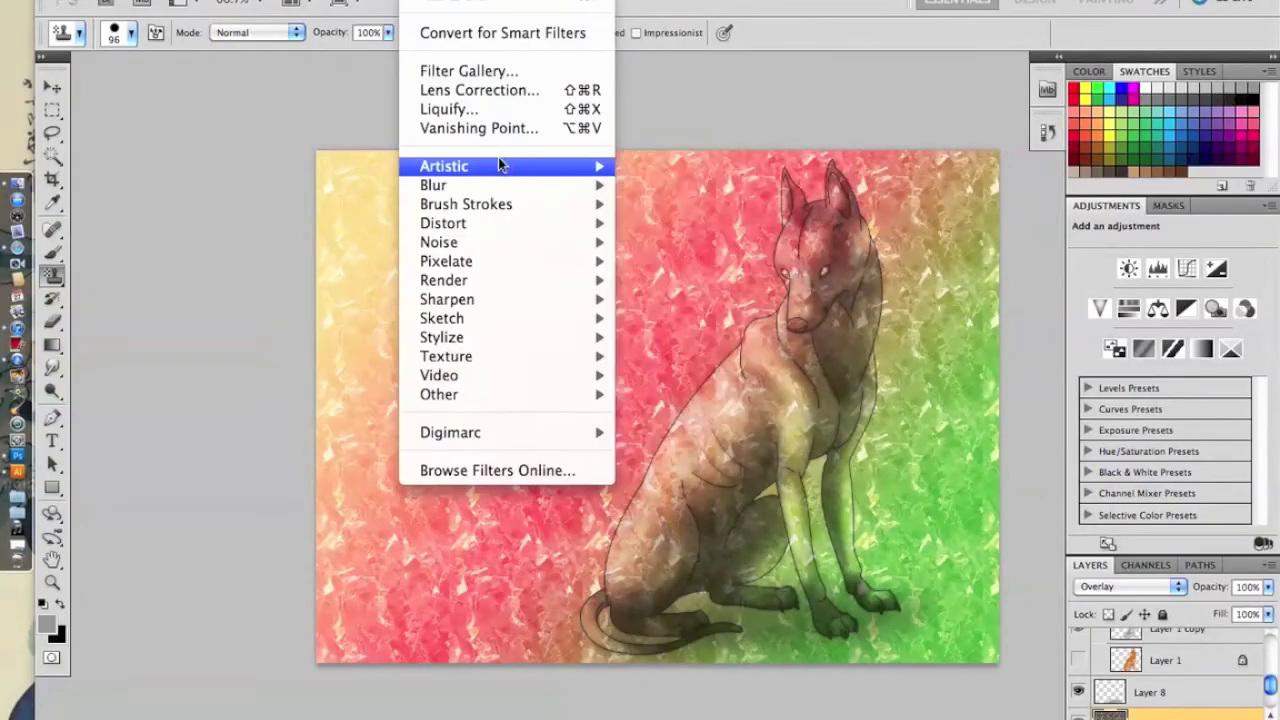
mouse_move(444, 166)
left_click(660, 280)
left_click(783, 130)
left_click(865, 270)
left_click(866, 350)
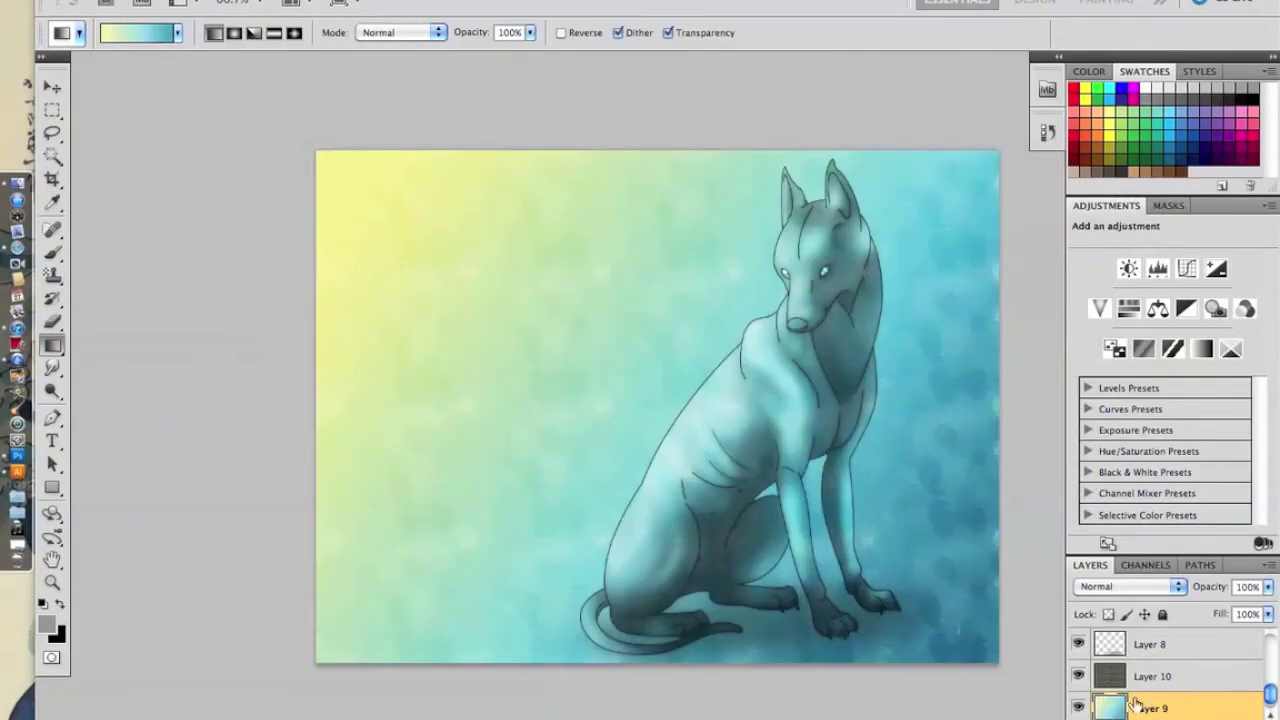
Type the Breed: Pharaoh Hound, Gender: Female and Age: 6 lines and shift them slightly up-left.
key("t")
type("Breed: P")
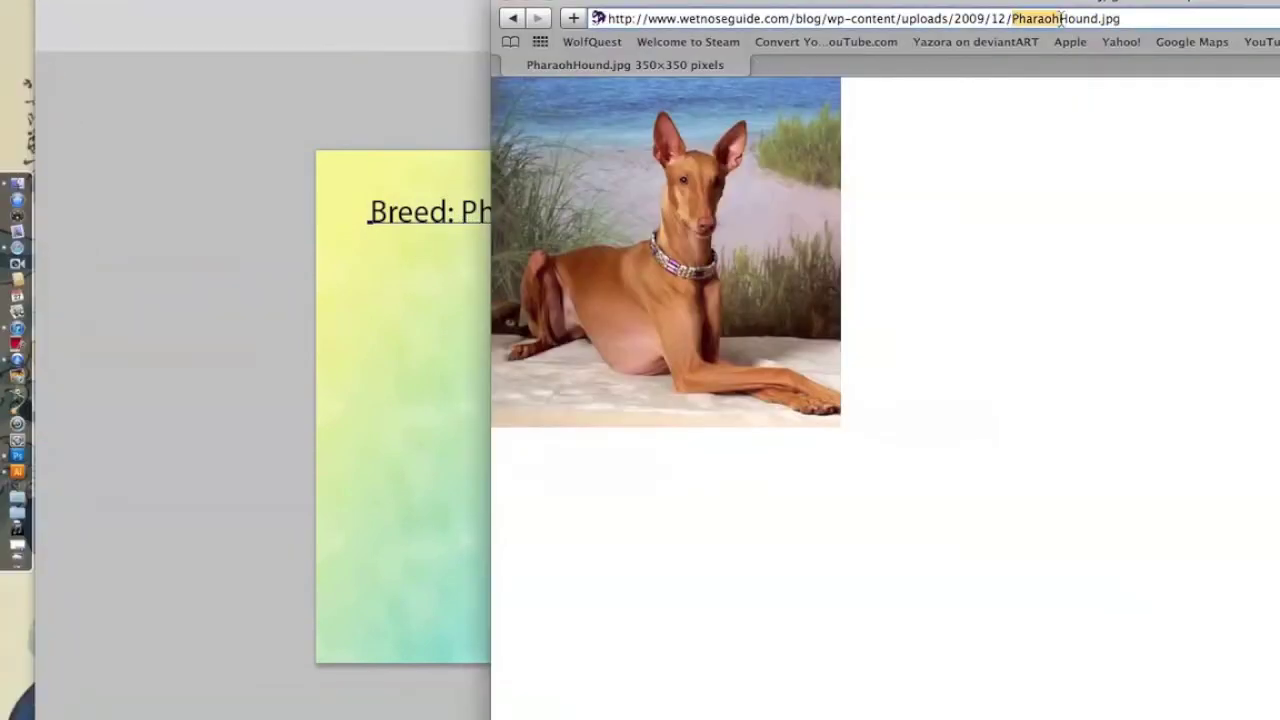
type("haraoh Hound")
left_click_drag(580, 214, 556, 210)
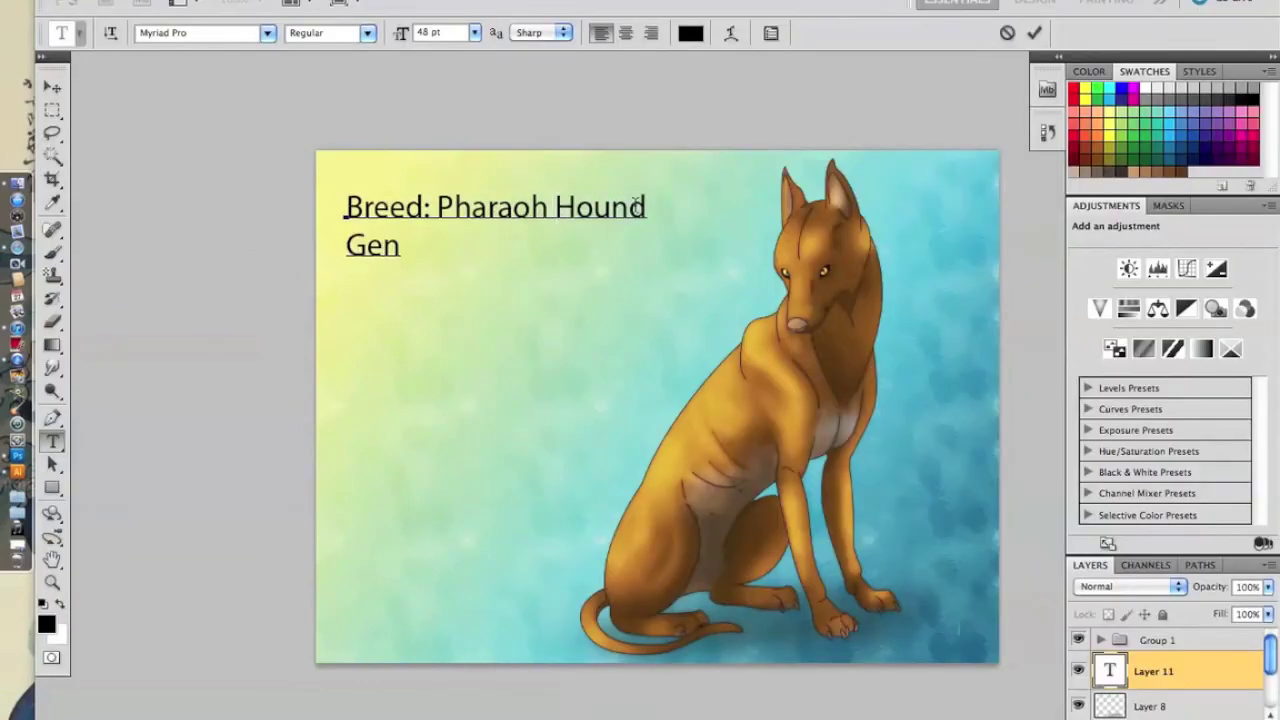
Restyle all the info lines in the condensed serif Papyrus font.
key("ctrl+a")
left_click(267, 33)
left_click(200, 248)
left_click(267, 33)
left_click(200, 251)
left_click(267, 33)
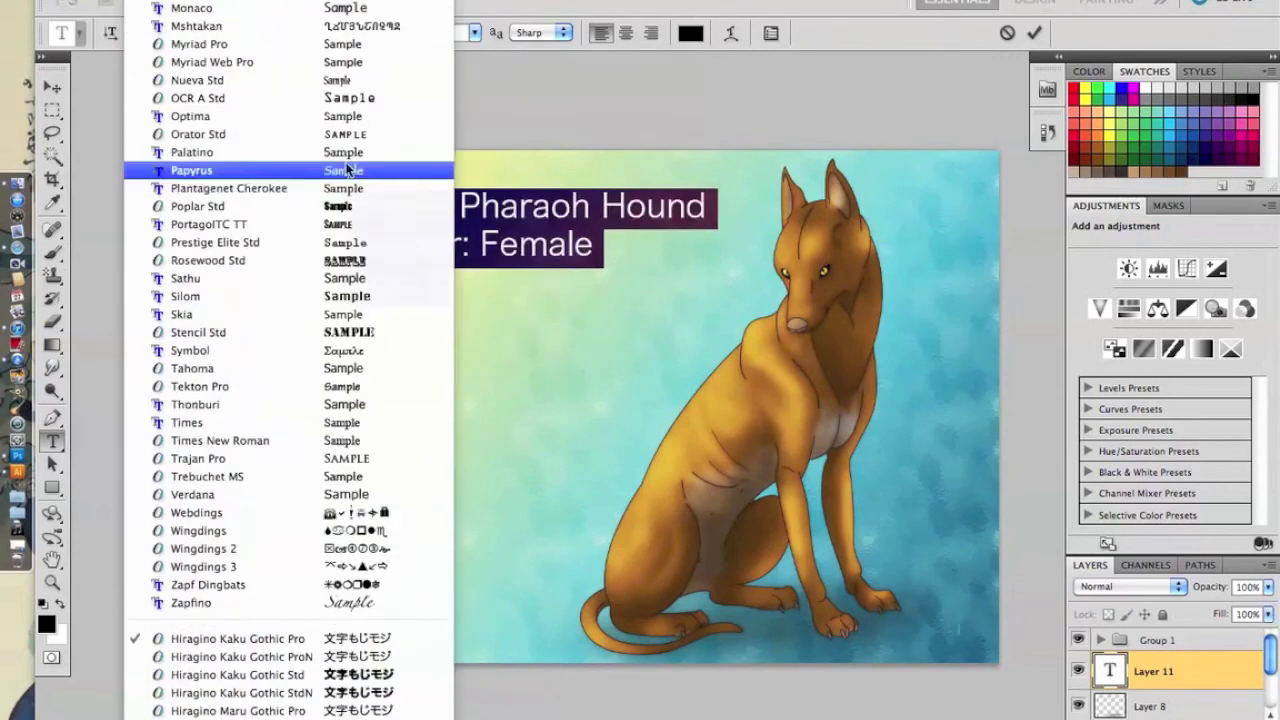
left_click(340, 80)
key("ctrl+Return")
left_click(52, 87)
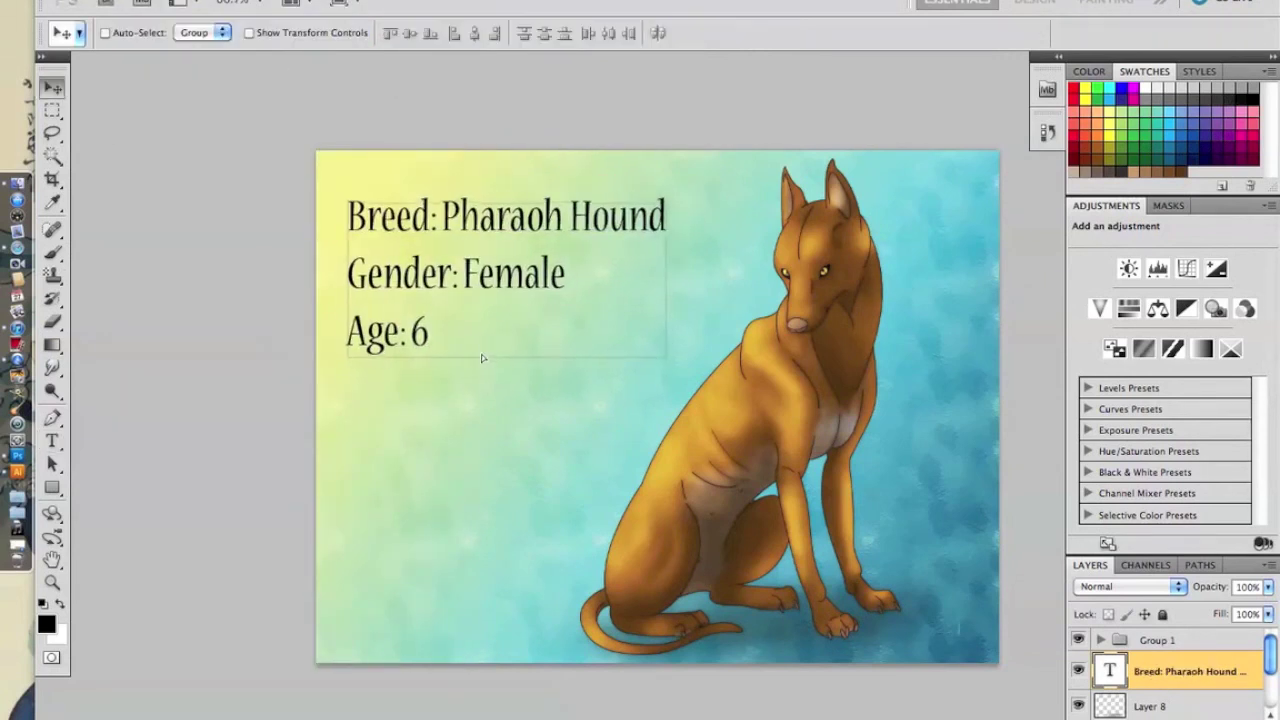
Move the info block down and add a 'Dastana' title line above it.
left_click_drag(482, 358, 494, 400)
key("t")
left_click(372, 204)
type("tana")
key("ctrl+Return")
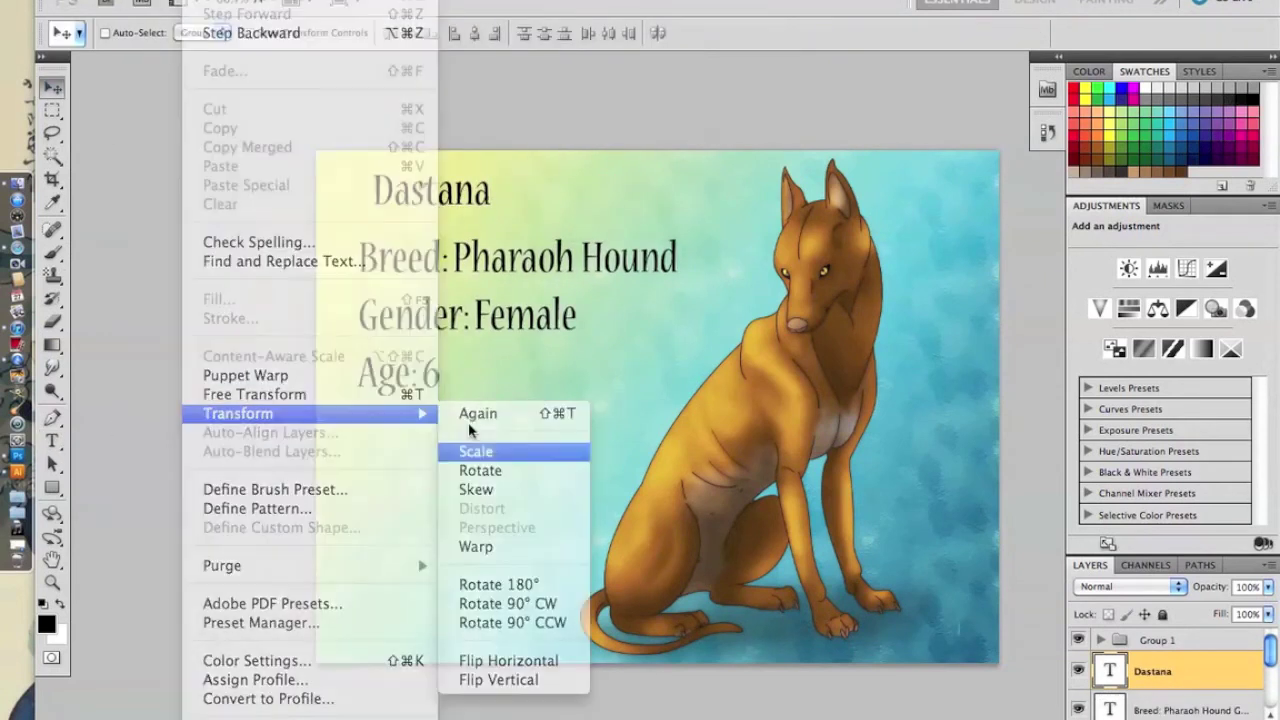
Scale up the Dastana title and reposition the title and info lines.
left_click(470, 448)
left_click_drag(462, 205, 660, 262)
key("Return")
left_click_drag(522, 394, 502, 430)
key("shift+Right")
key("shift+Right")
key("shift+Right")
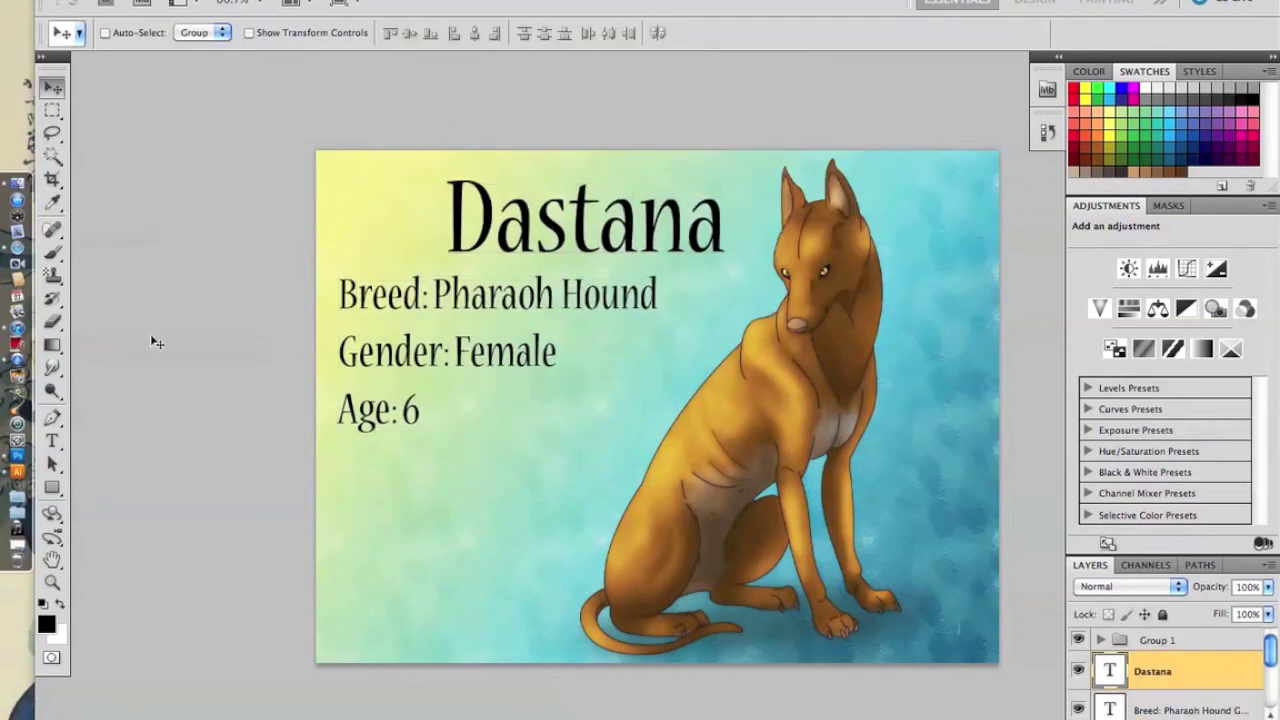
key("t")
key("ctrl+Return")
Nudge the Breed info text layer slightly left.
key("v")
key("alt+bracketleft")
key("Left")
key("Left")
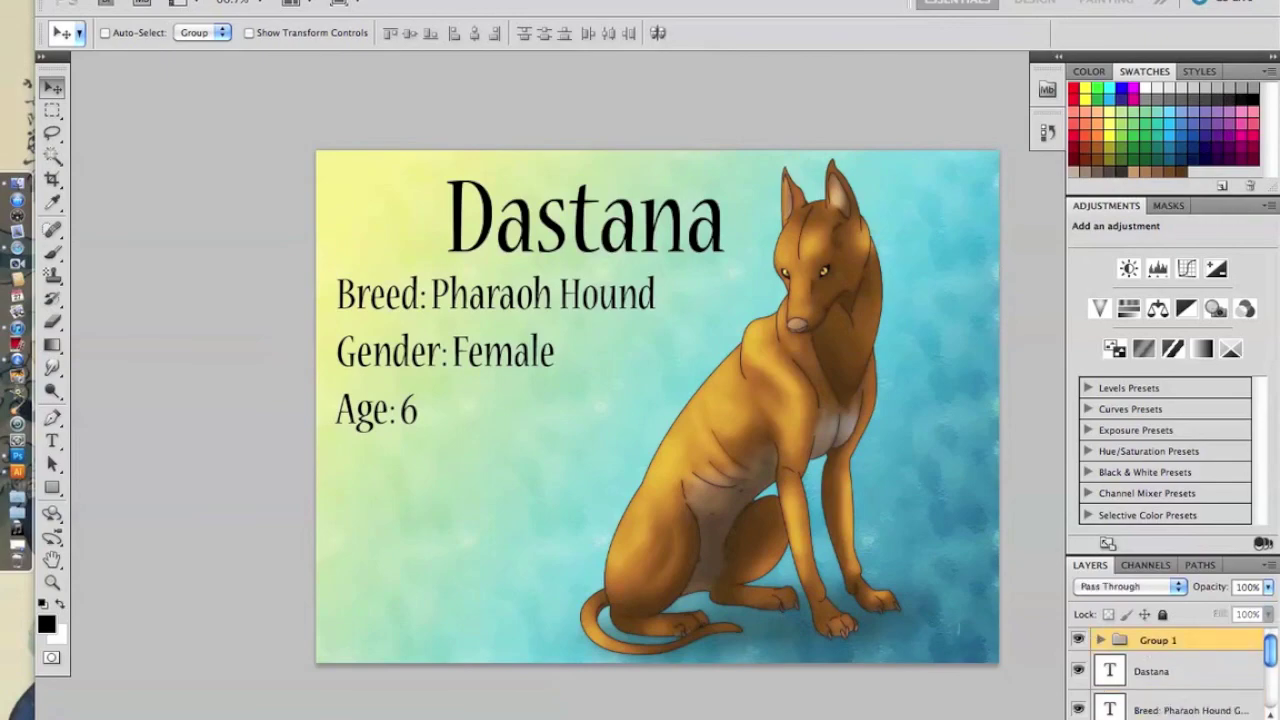
Add a new empty layer for the paw prints and pick the Brush tool.
key("ctrl+shift+alt+n")
key("b")
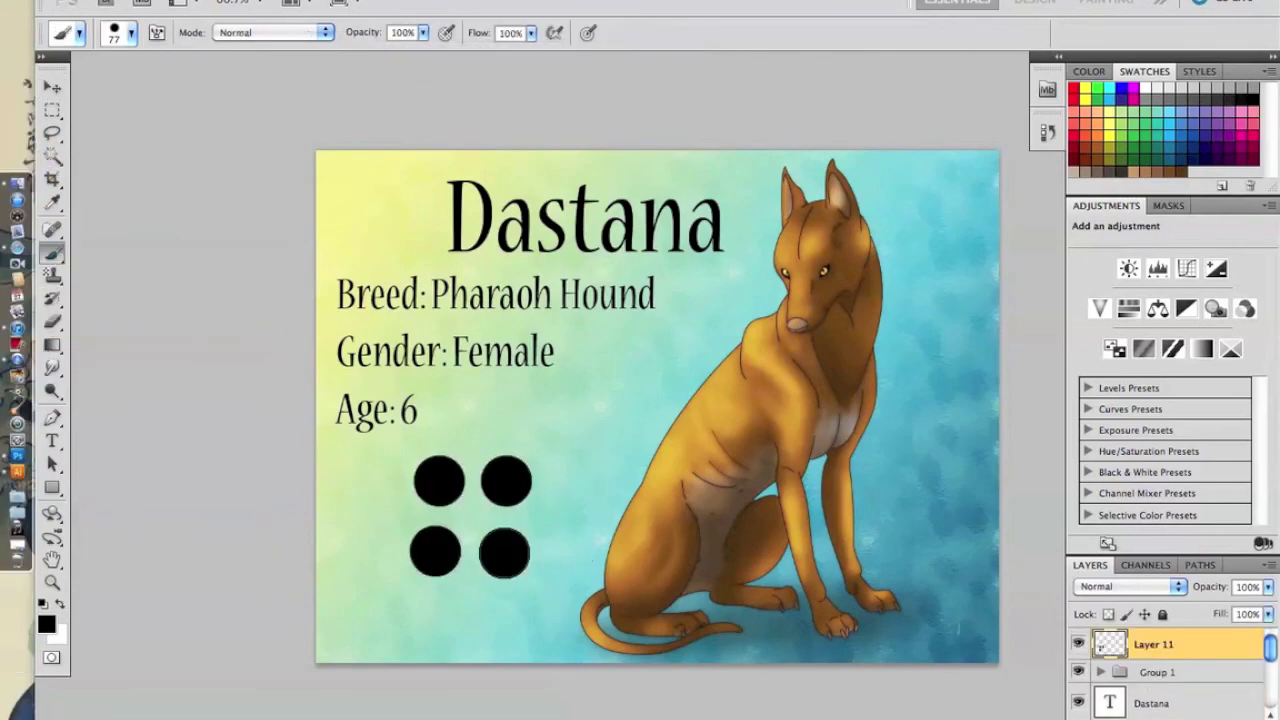